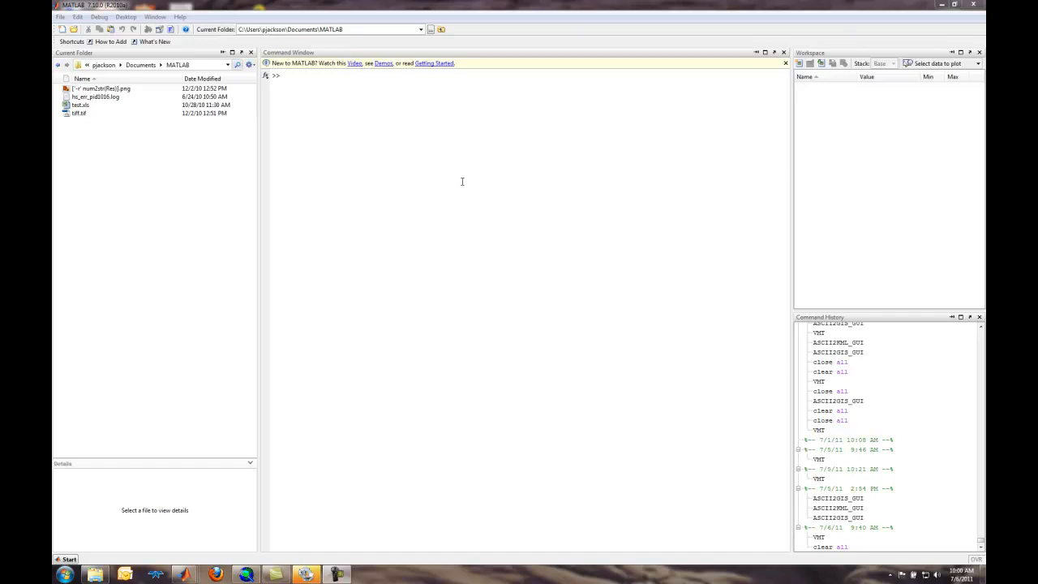
- Set the current folder to D:\matlabtools\hydroacoustics\VMT and run VMT from the command line
{"action": "left_click", "coordinate": [420, 29]}
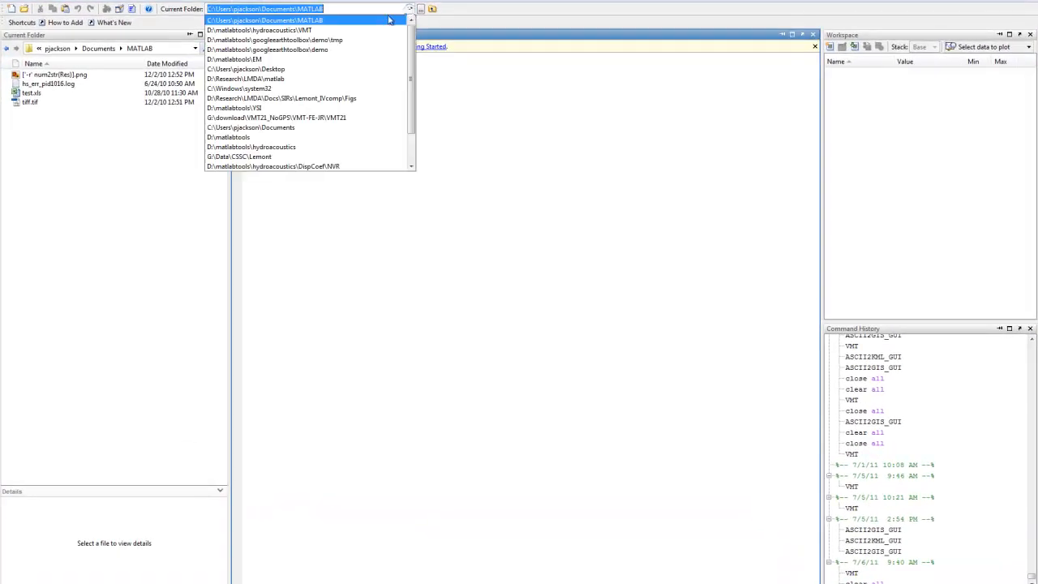
{"action": "left_click", "coordinate": [378, 30]}
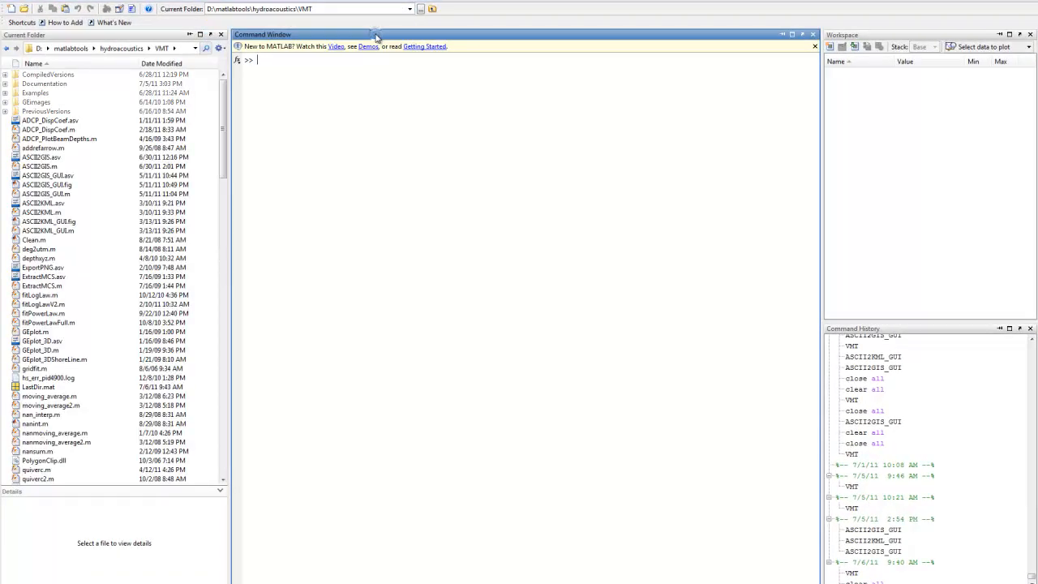
{"action": "type", "text": "VMT"}
{"action": "key", "text": "Return"}
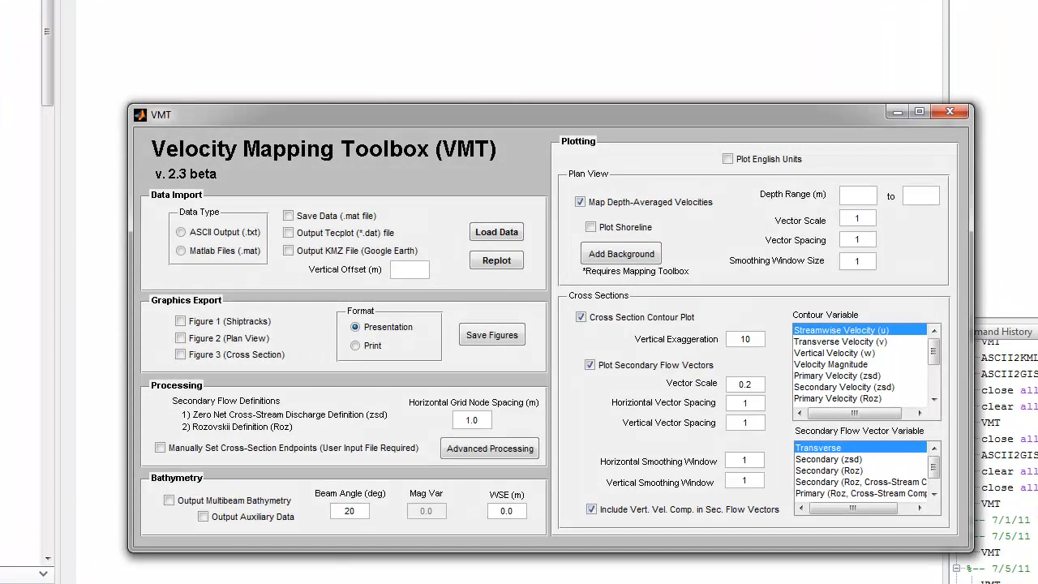
- Set the import data type to ASCII Output (.txt) and enable saving the data as a .mat file
{"action": "left_click_drag", "start_coordinate": [253, 112], "coordinate": [224, 78]}
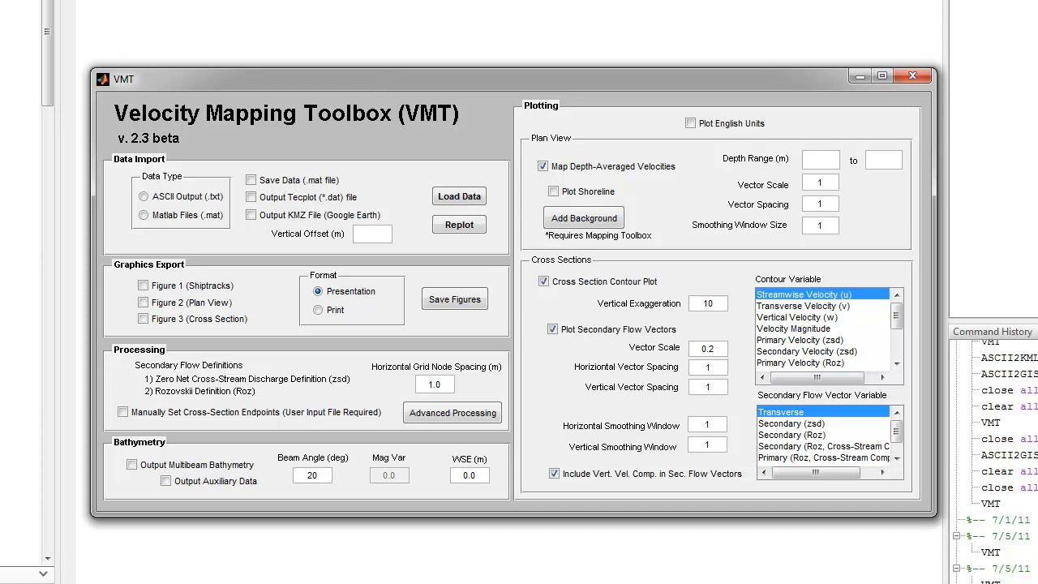
{"action": "left_click_drag", "start_coordinate": [209, 82], "coordinate": [197, 111]}
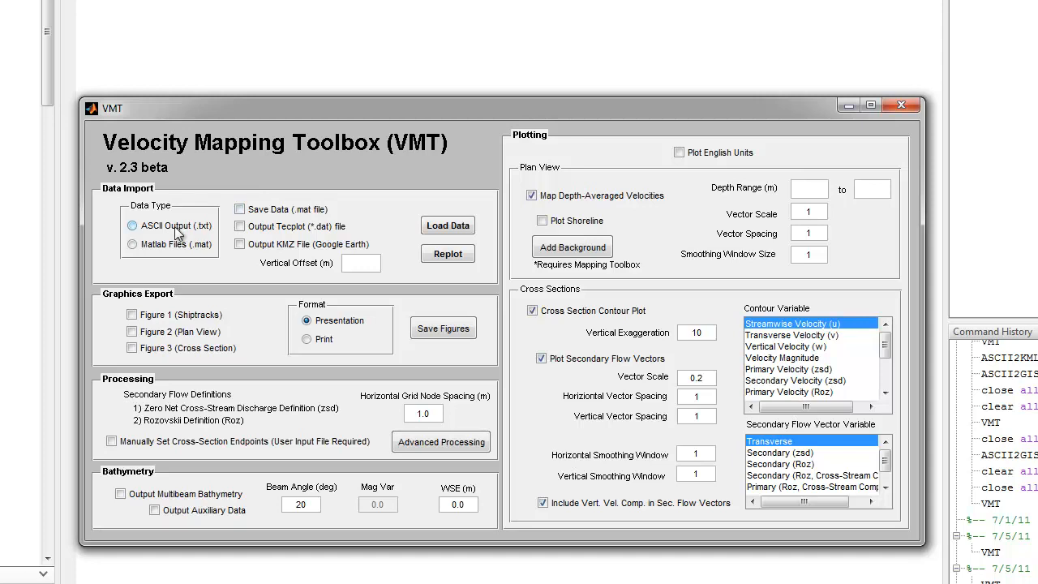
{"action": "left_click", "coordinate": [133, 227]}
{"action": "left_click", "coordinate": [240, 210]}
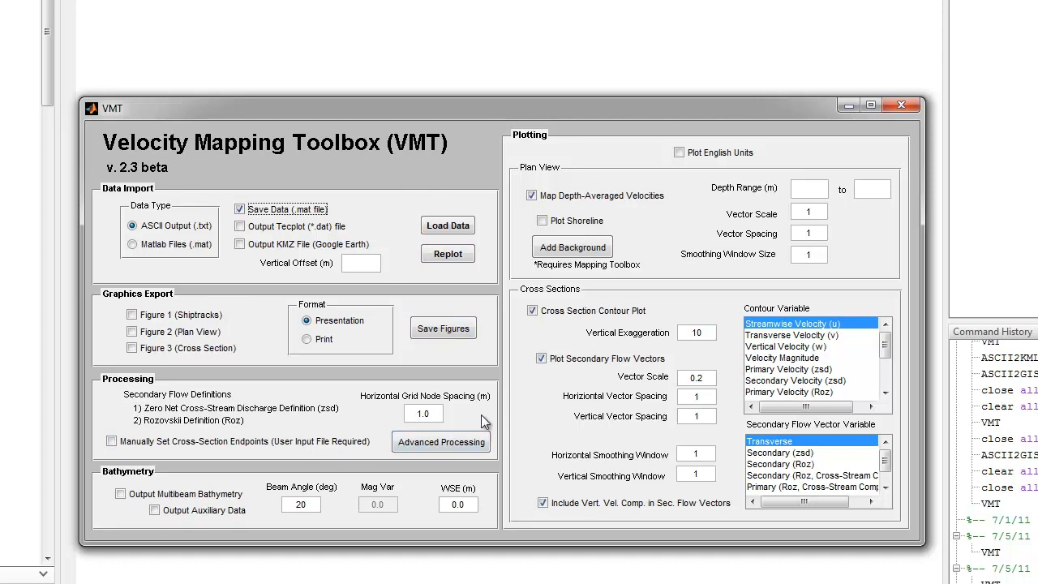
- Load all four WabWhi20080112 ASCII files from the WhiteWabash folder under VMT_Tampa2011\Data
{"action": "left_click", "coordinate": [446, 228]}
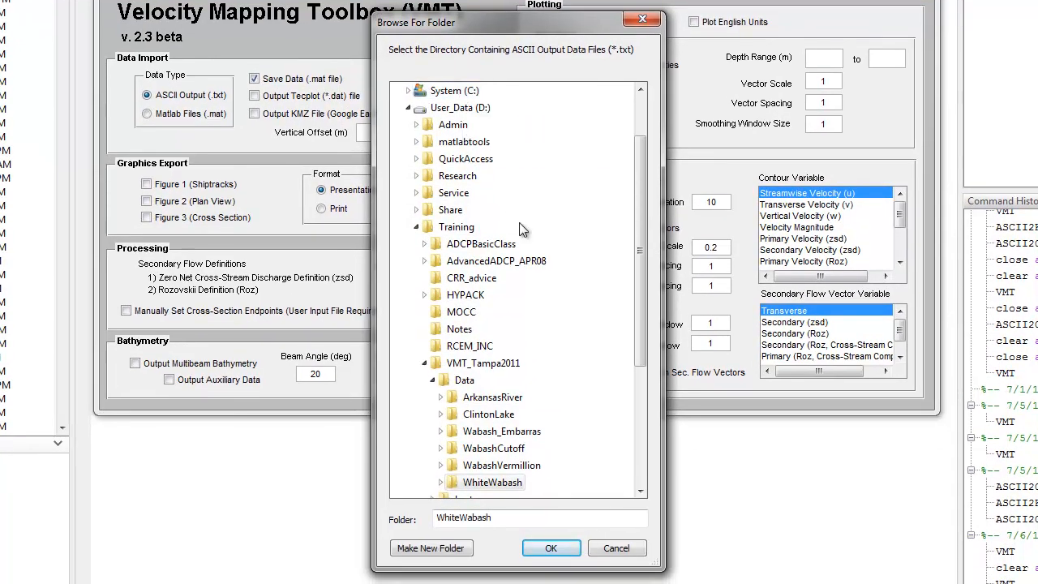
{"action": "left_click_drag", "start_coordinate": [641, 227], "coordinate": [640, 288]}
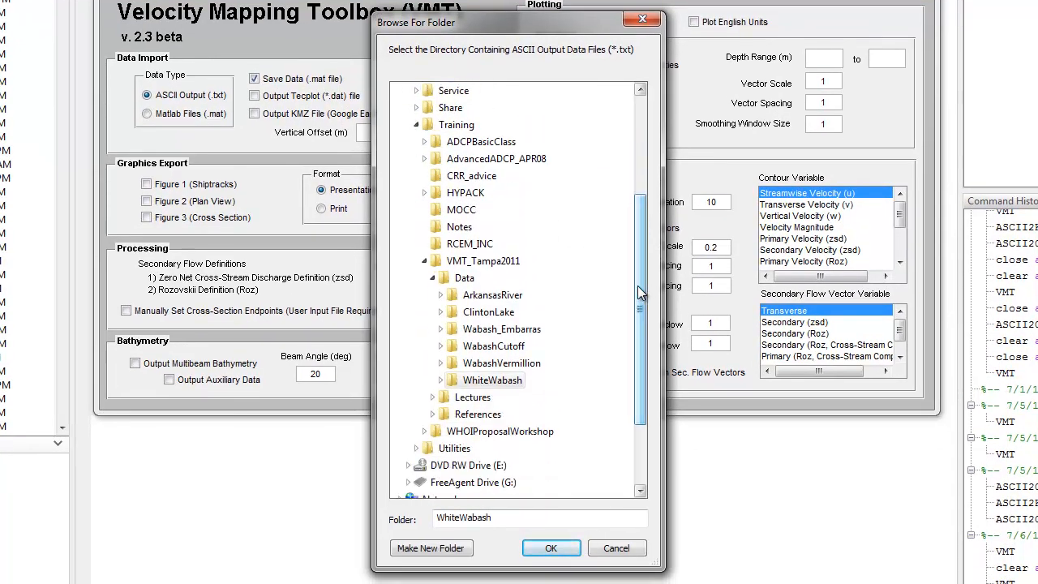
{"action": "left_click", "coordinate": [481, 382]}
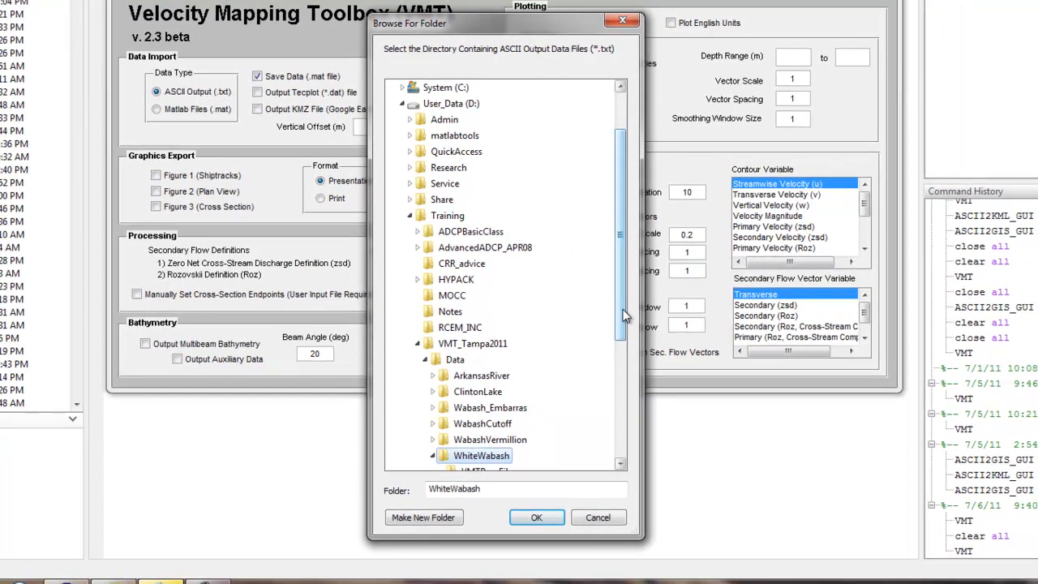
{"action": "left_click_drag", "start_coordinate": [640, 326], "coordinate": [621, 426]}
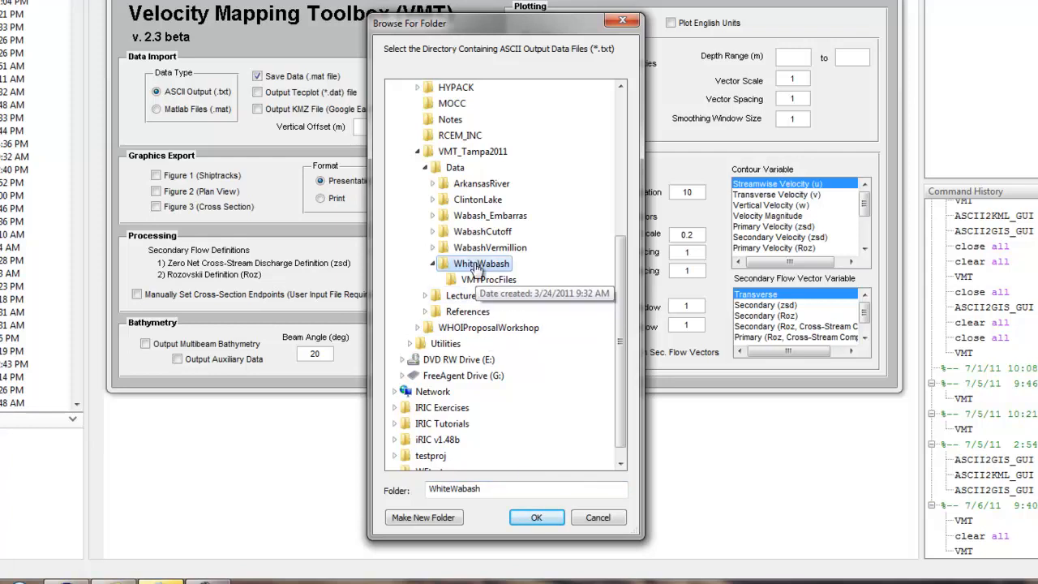
{"action": "left_click", "coordinate": [536, 518]}
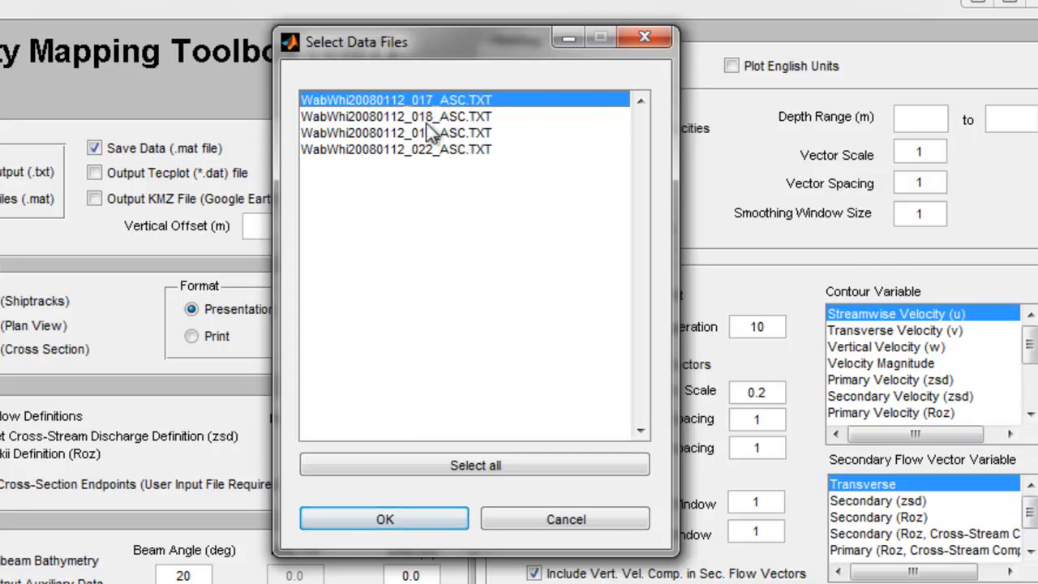
{"action": "left_click", "coordinate": [446, 465]}
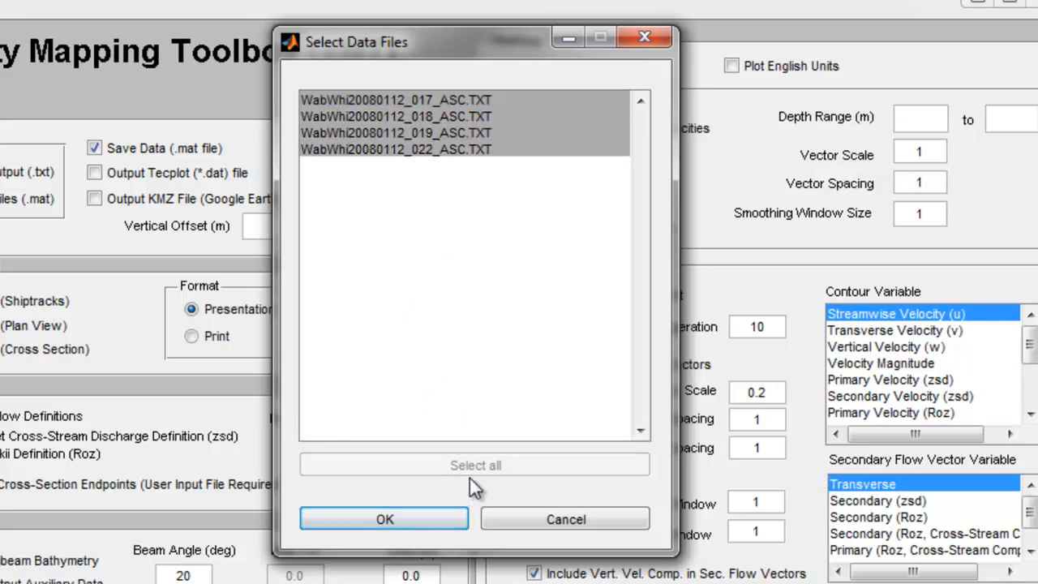
{"action": "left_click", "coordinate": [389, 521]}
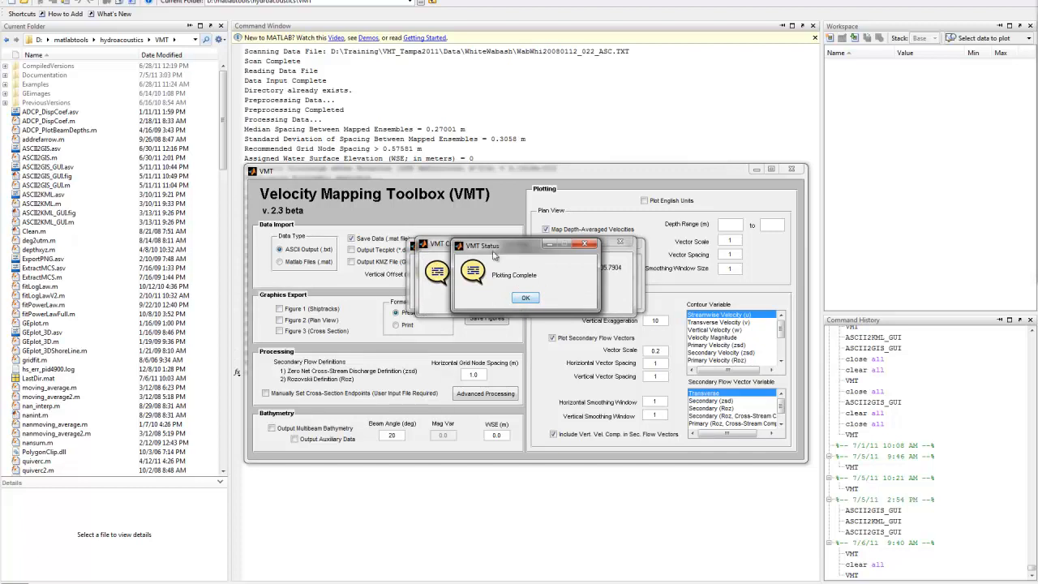
- Review the grid node spacing and cross section characteristics messages side by side, and dismiss all the status messages
{"action": "left_click", "coordinate": [526, 299]}
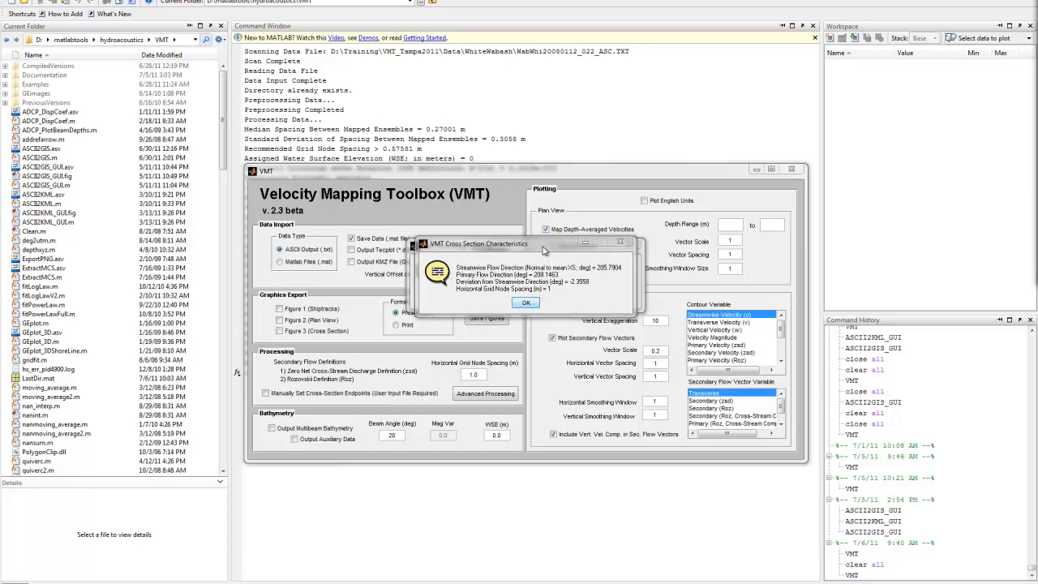
{"action": "left_click_drag", "start_coordinate": [544, 251], "coordinate": [713, 481]}
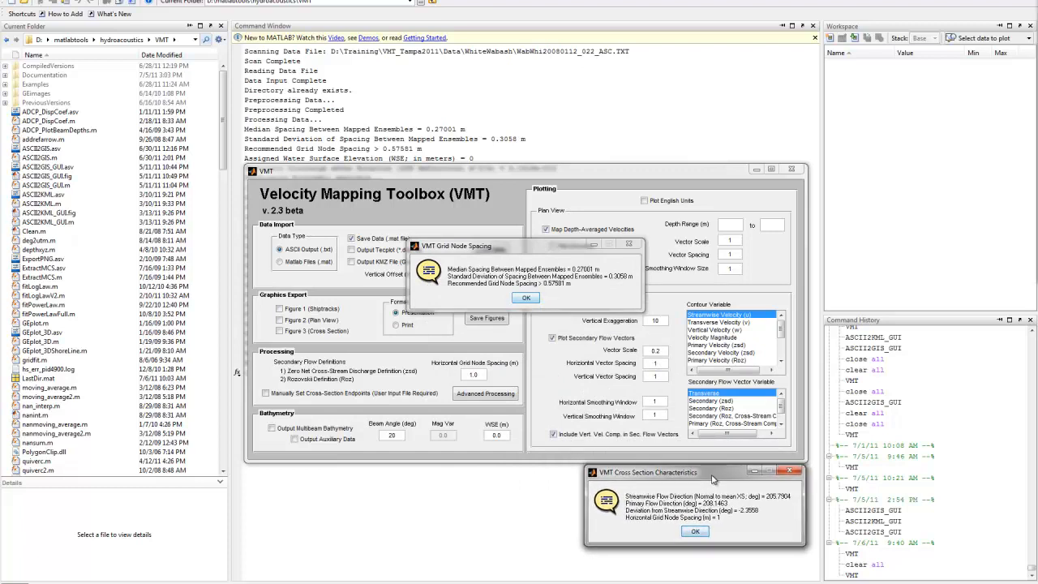
{"action": "left_click_drag", "start_coordinate": [526, 249], "coordinate": [460, 476]}
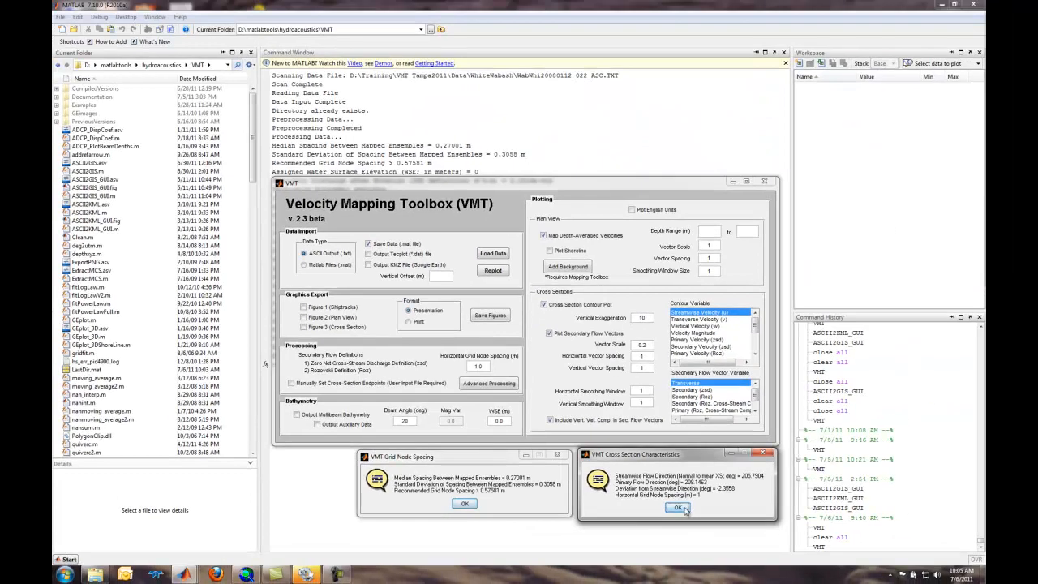
{"action": "left_click", "coordinate": [678, 508]}
{"action": "left_click", "coordinate": [468, 505]}
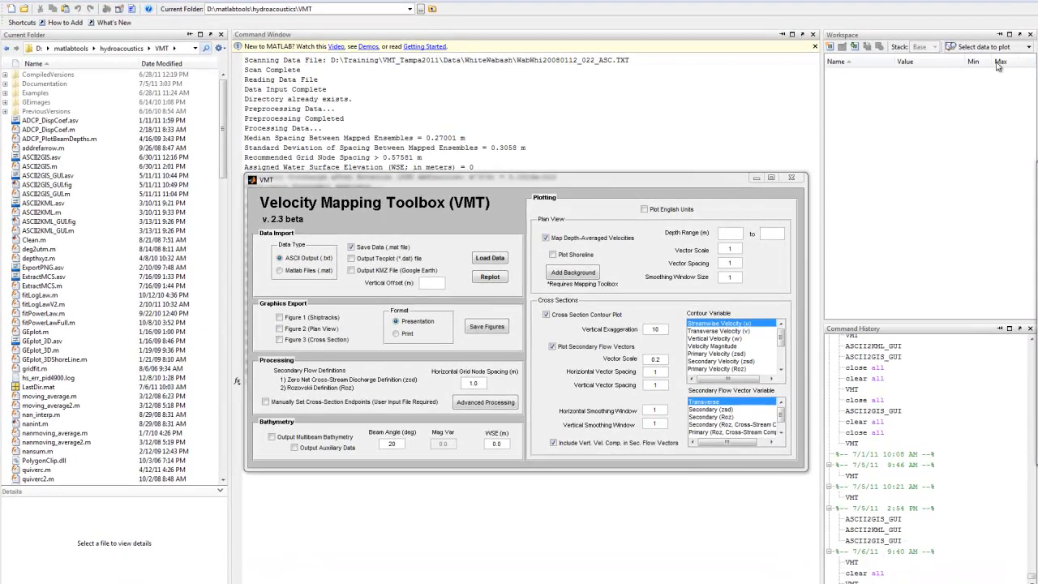
- Examine the ship tracks in Figure 1 at full size and zoomed in near mid-section, and bring the Figure 2 plan view into sight
{"action": "left_click_drag", "start_coordinate": [413, 80], "coordinate": [140, 8]}
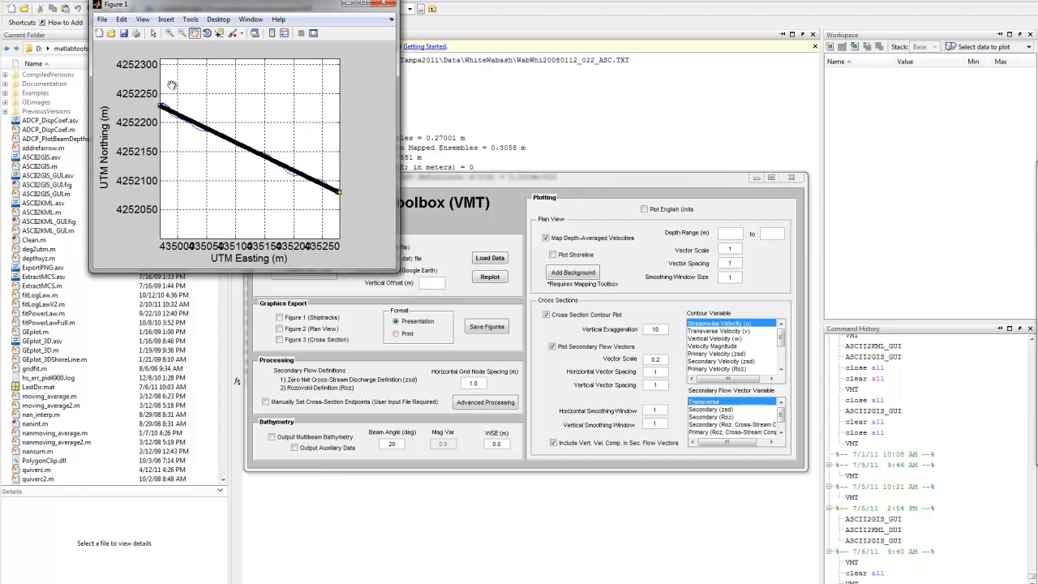
{"action": "left_click", "coordinate": [364, 6]}
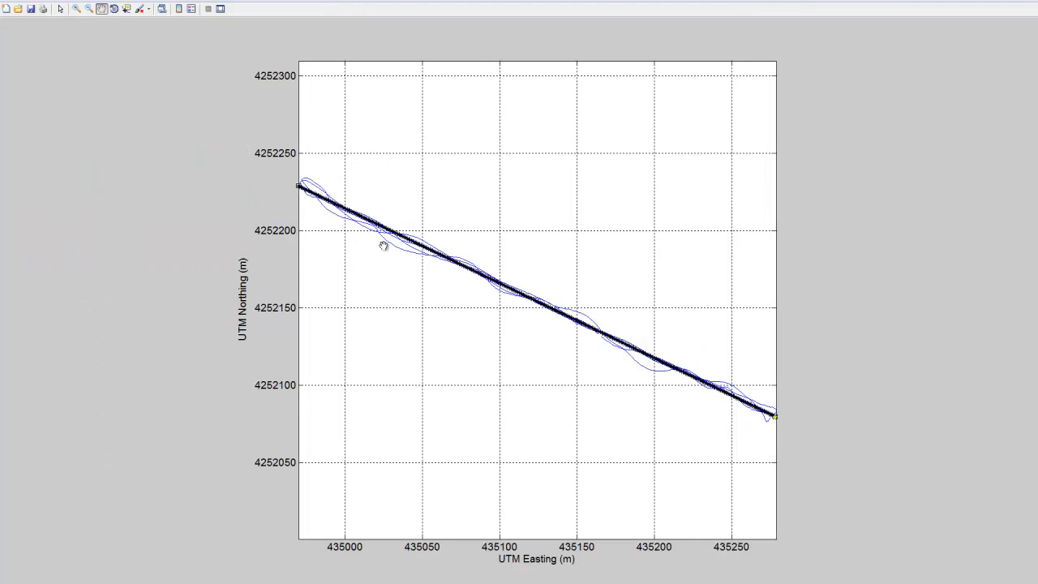
{"action": "left_click", "coordinate": [77, 8]}
{"action": "left_click_drag", "start_coordinate": [501, 278], "coordinate": [534, 299]}
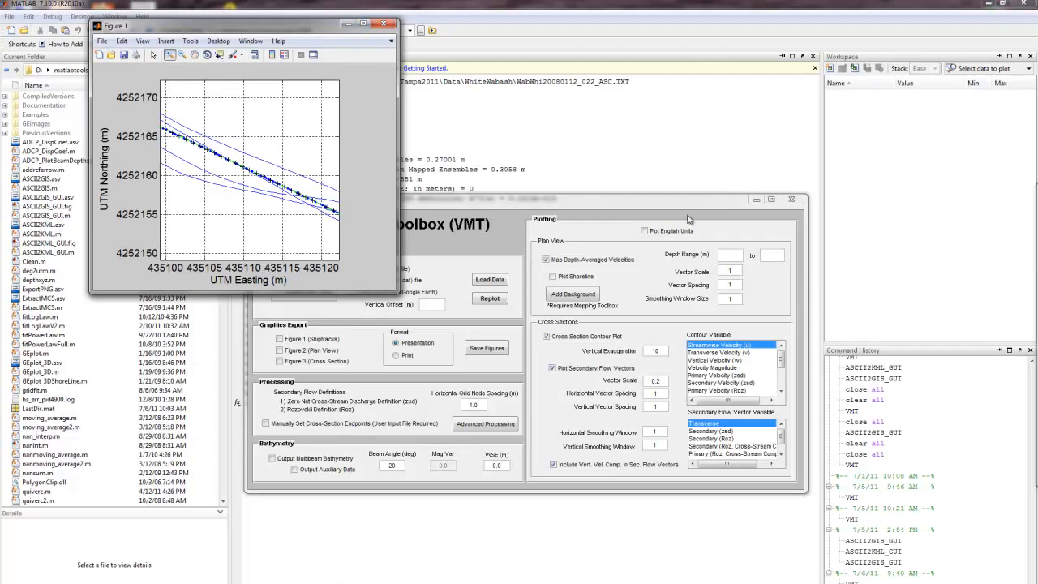
{"action": "left_click_drag", "start_coordinate": [1037, 113], "coordinate": [663, 28]}
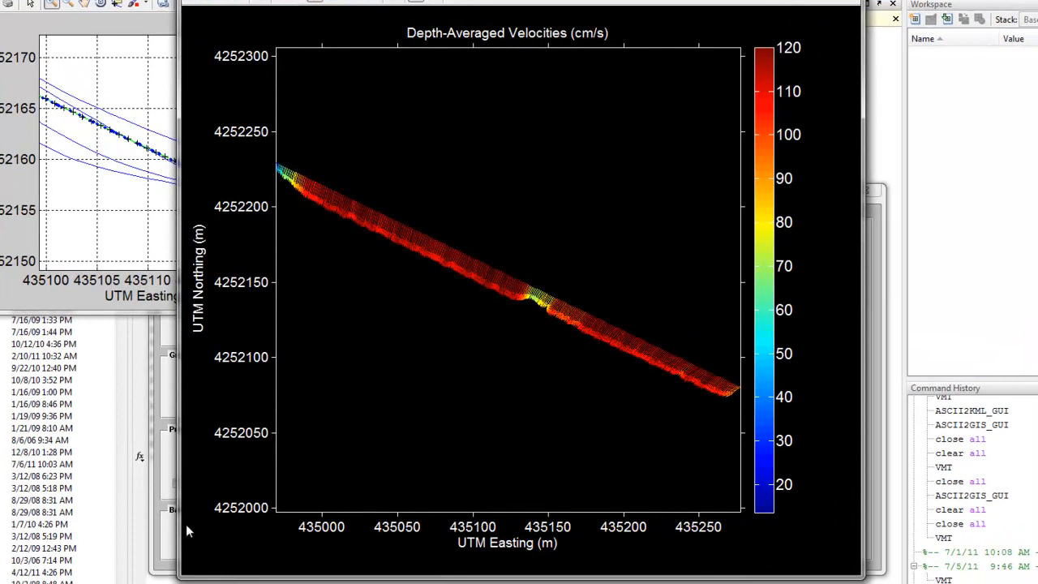
- Replot the plan view velocities averaged over a depth range of 2 to 3 m and dismiss the resulting messages
{"action": "left_click", "coordinate": [159, 504]}
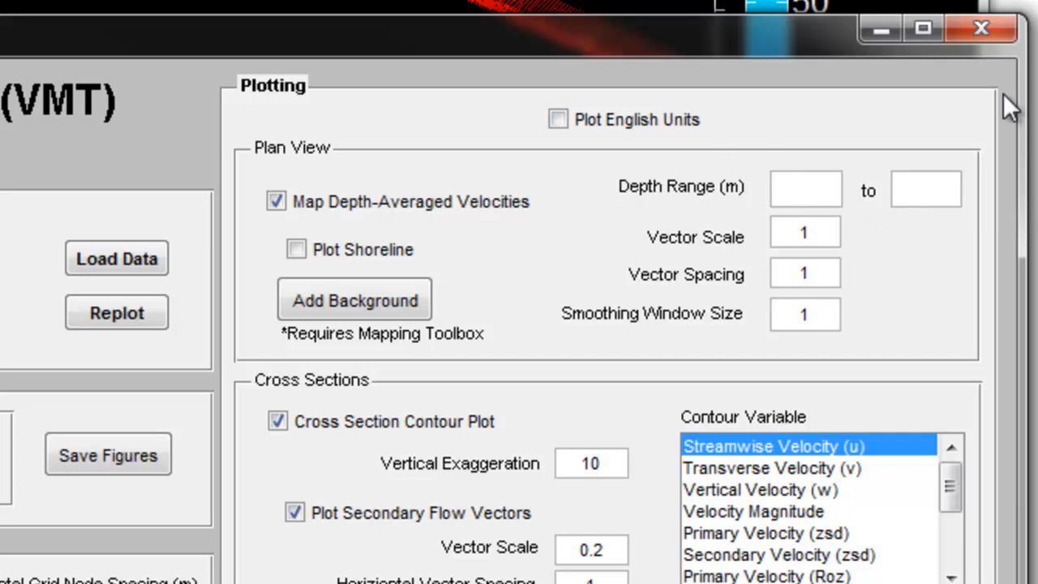
{"action": "type", "text": "2"}
{"action": "left_click", "coordinate": [913, 199]}
{"action": "type", "text": "3"}
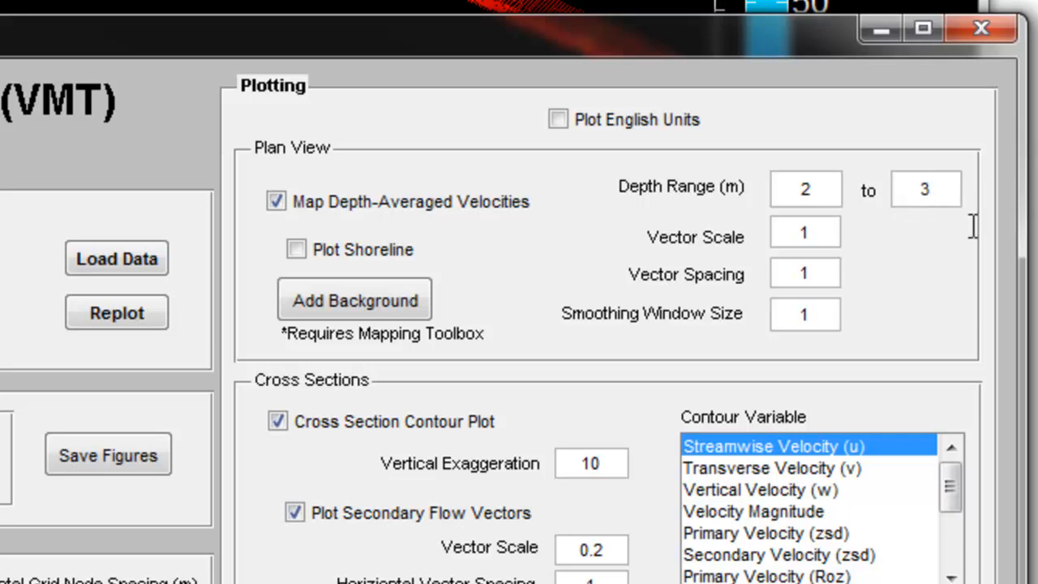
{"action": "left_click", "coordinate": [110, 310]}
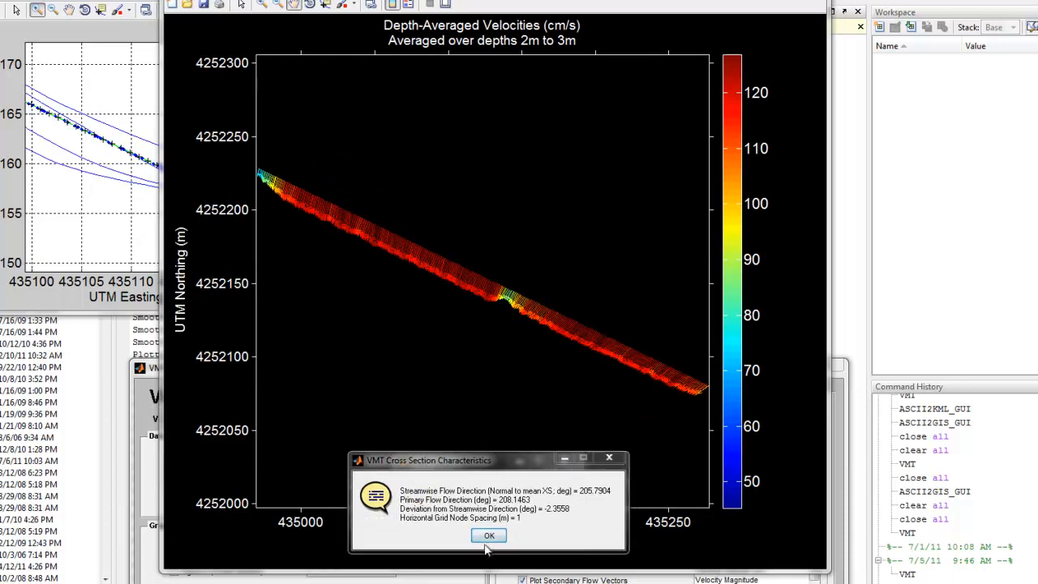
{"action": "left_click", "coordinate": [488, 531]}
{"action": "left_click", "coordinate": [487, 532]}
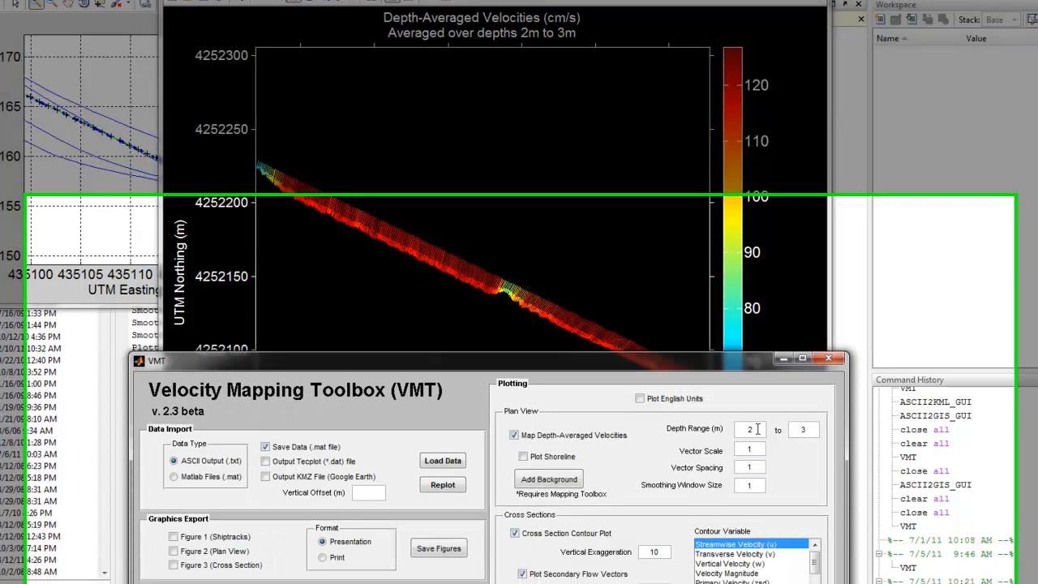
- Clear both plan view depth range limits in the VMT window
{"action": "left_click_drag", "start_coordinate": [755, 437], "coordinate": [729, 439]}
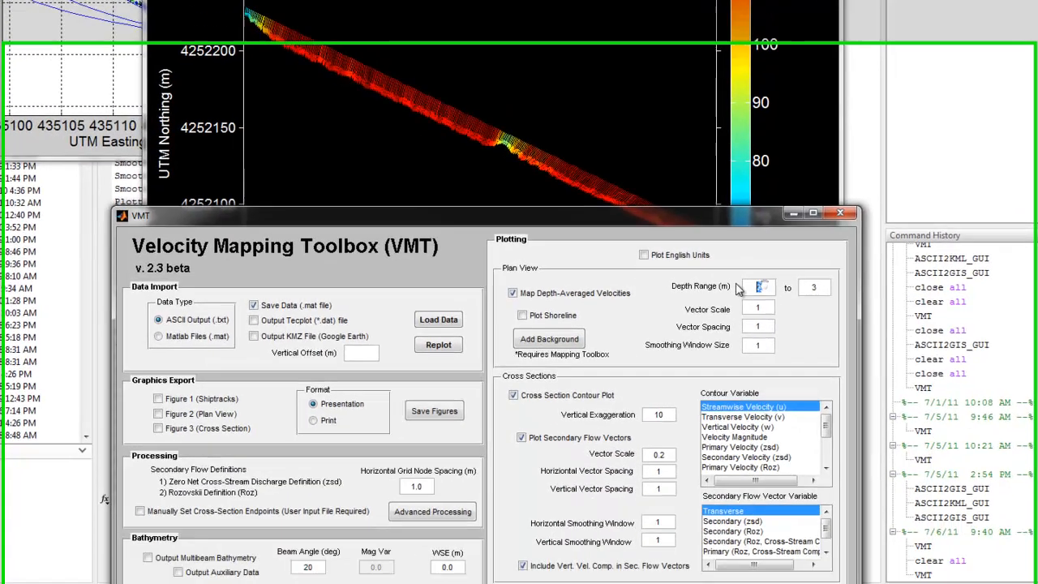
{"action": "key", "text": "BackSpace"}
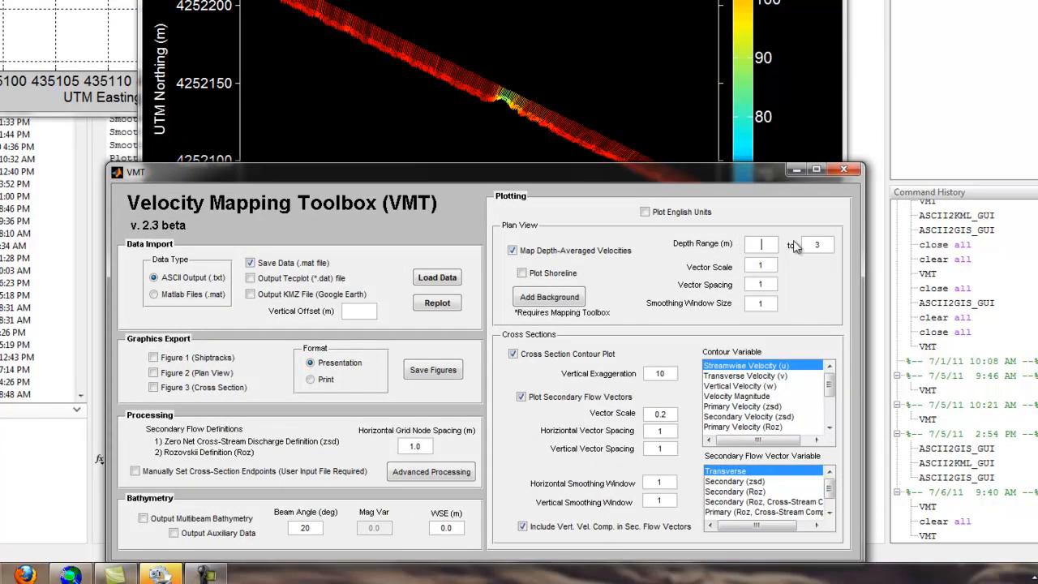
{"action": "left_click_drag", "start_coordinate": [812, 245], "coordinate": [824, 244]}
{"action": "key", "text": "BackSpace"}
{"action": "left_click_drag", "start_coordinate": [681, 168], "coordinate": [682, 39]}
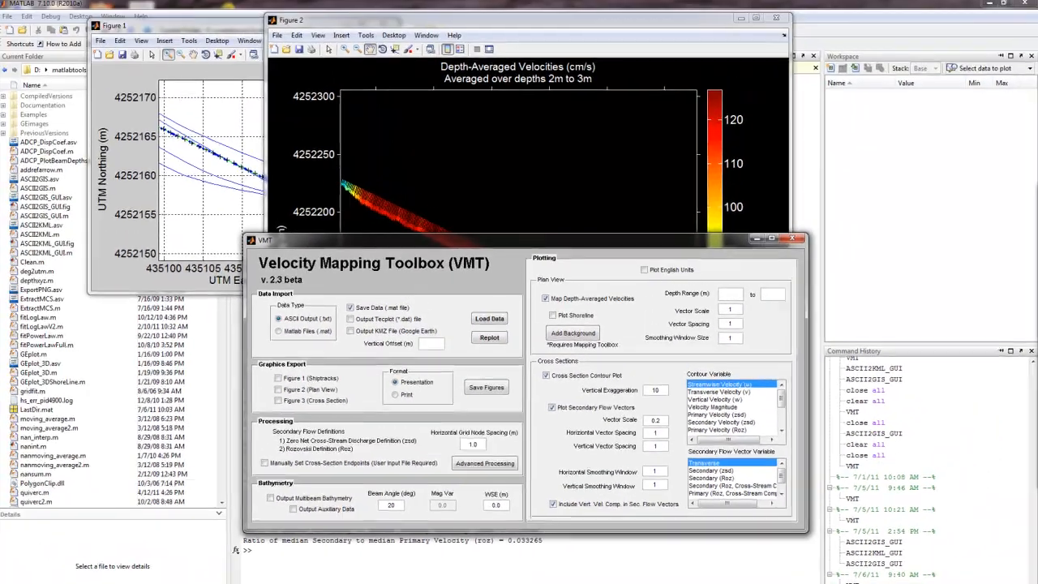
- Examine the Figure 3 streamwise velocity cross section alongside the VMT plotting settings, and bring the Figure 2 plan view back up
{"action": "left_click_drag", "start_coordinate": [1037, 196], "coordinate": [275, 25]}
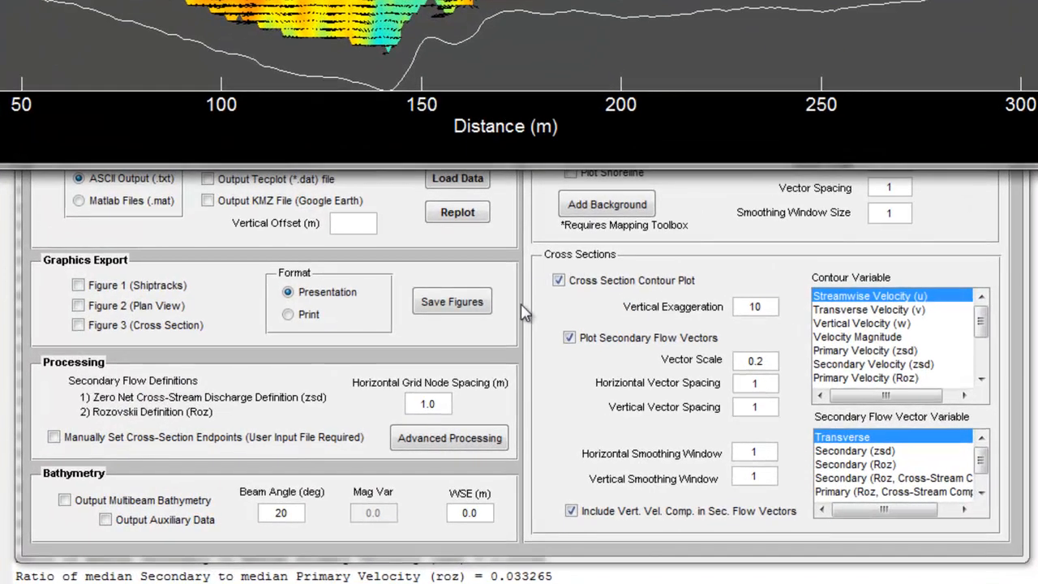
{"action": "left_click", "coordinate": [586, 433]}
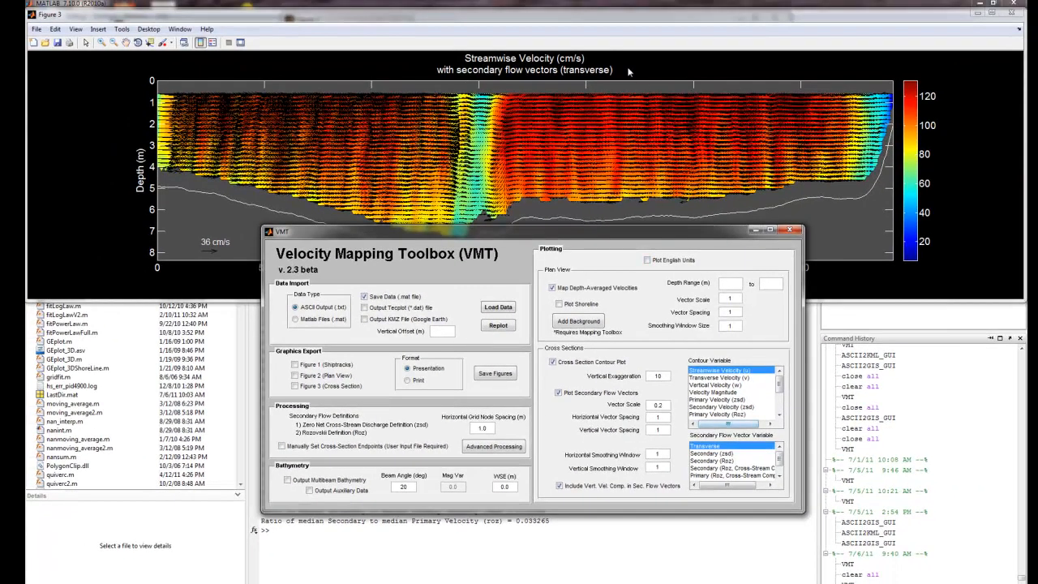
{"action": "left_click", "coordinate": [631, 71]}
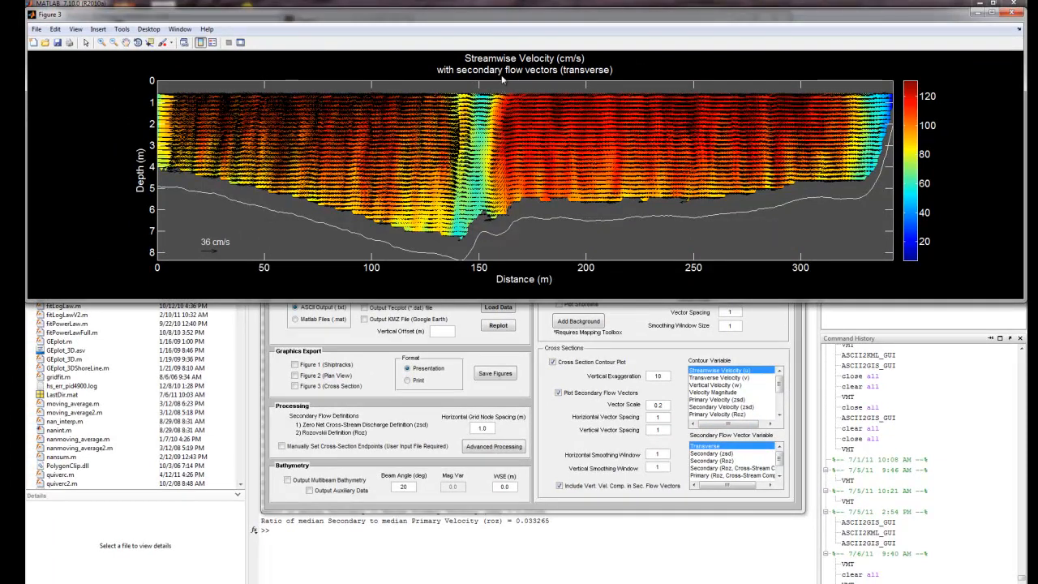
{"action": "left_click", "coordinate": [555, 448]}
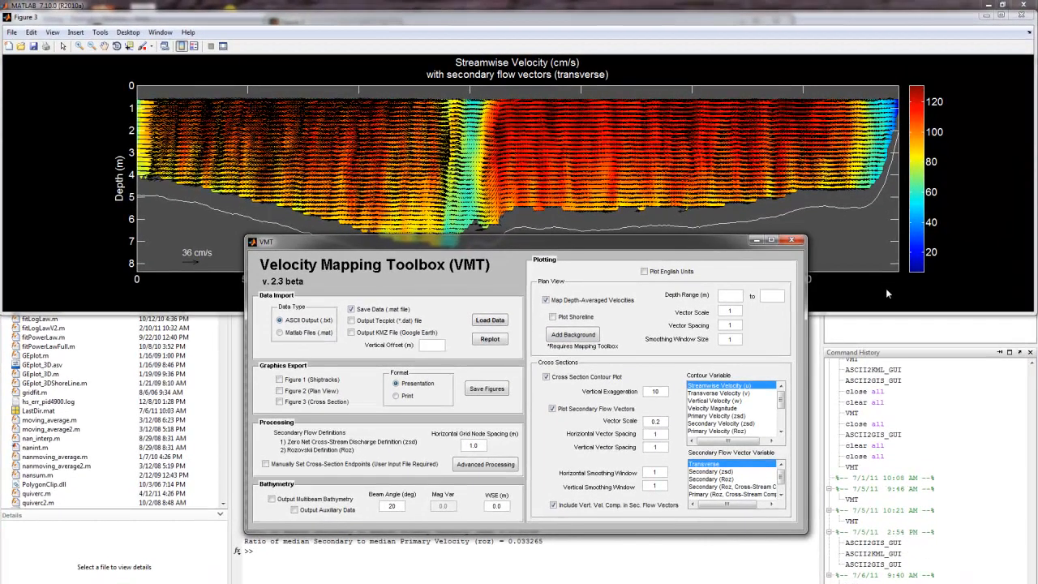
{"action": "left_click", "coordinate": [879, 275]}
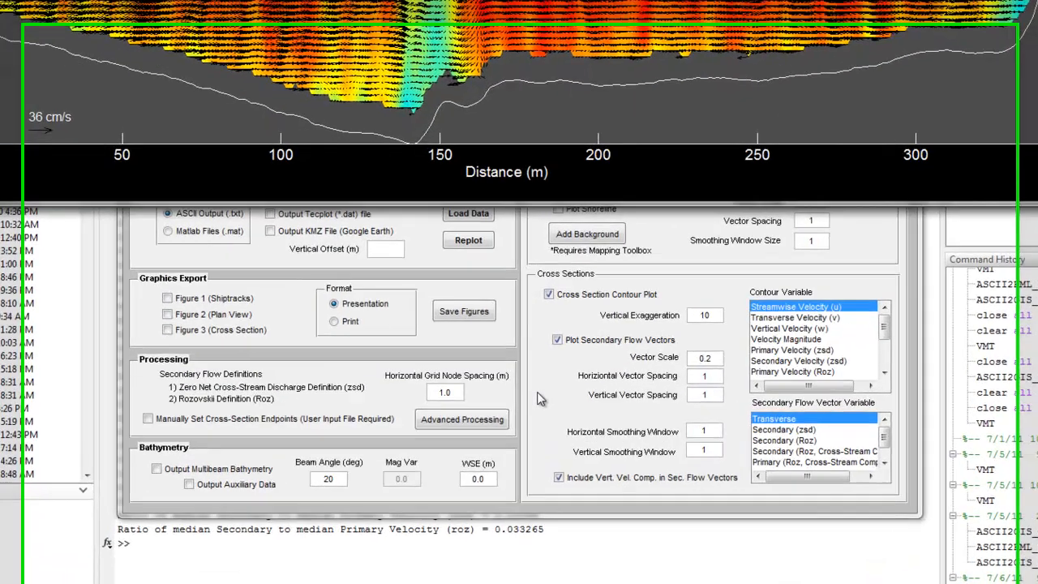
{"action": "left_click", "coordinate": [539, 449]}
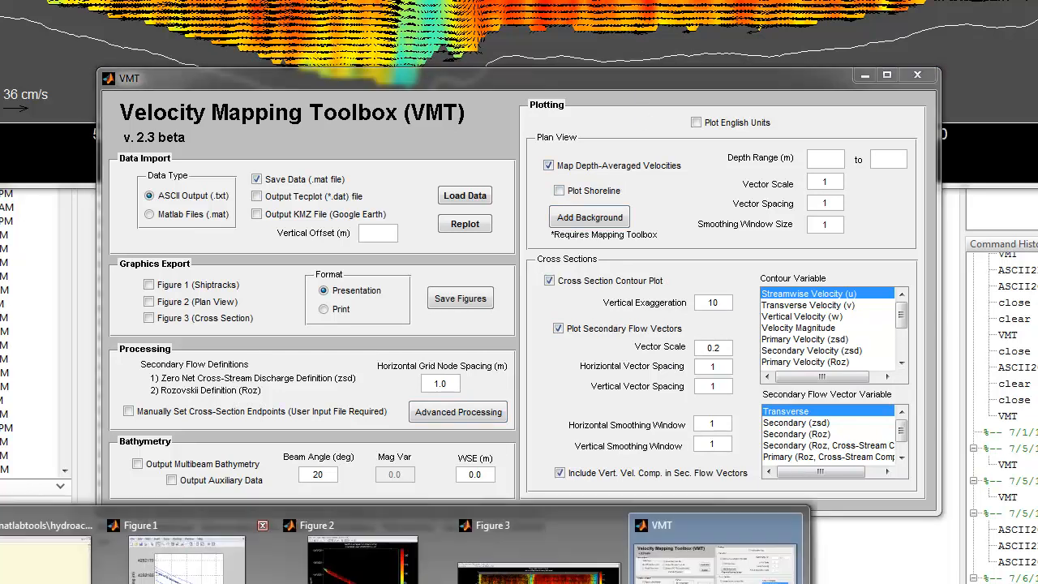
{"action": "left_click", "coordinate": [476, 551]}
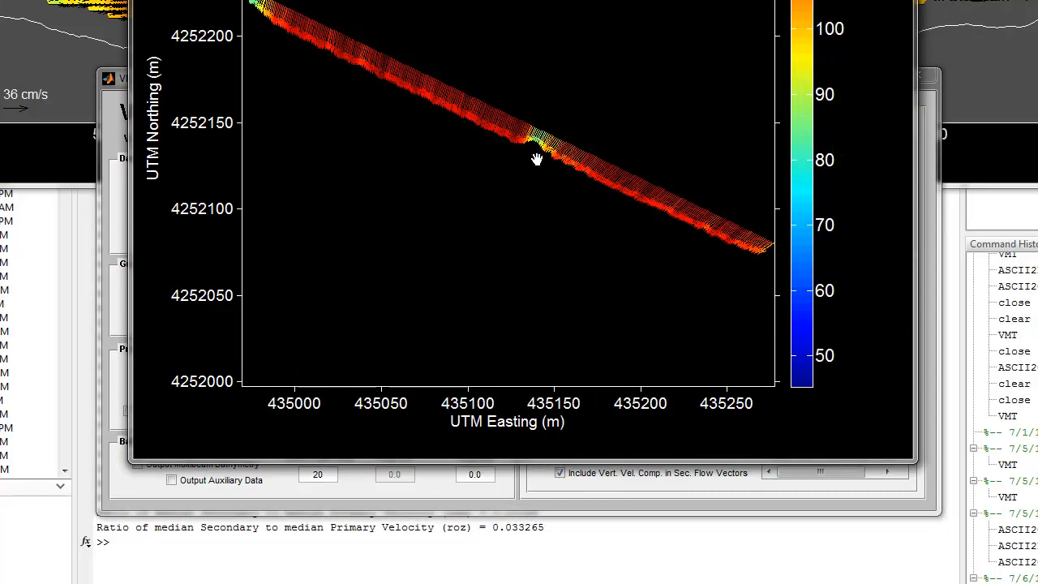
- Replot the plan view with a vector scale of 1.5 and a vector spacing of 2, and check the result in Figure 2
{"action": "left_click", "coordinate": [727, 485]}
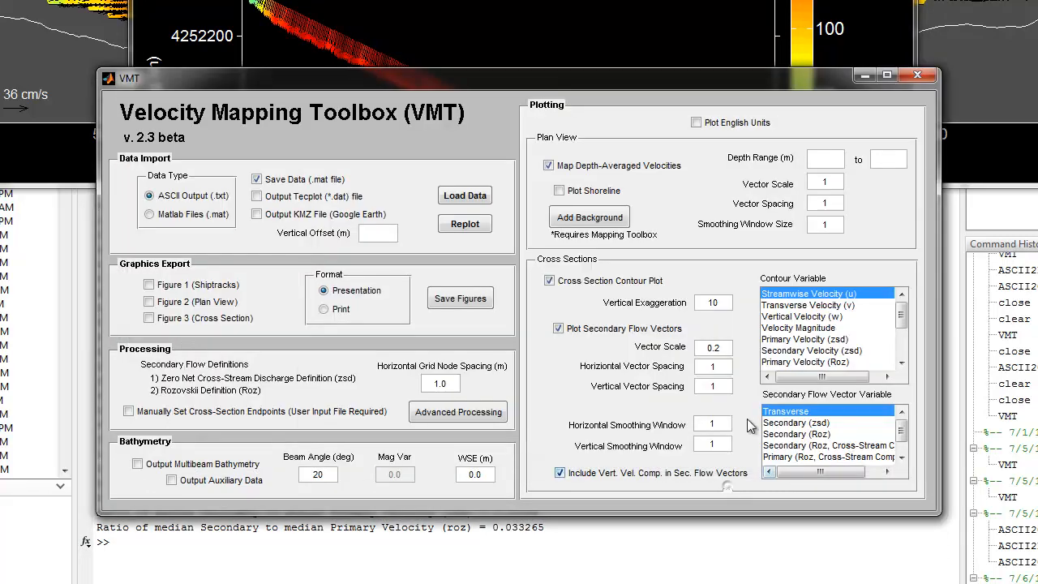
{"action": "double_click", "coordinate": [811, 183]}
{"action": "double_click", "coordinate": [811, 204]}
{"action": "left_click", "coordinate": [467, 226]}
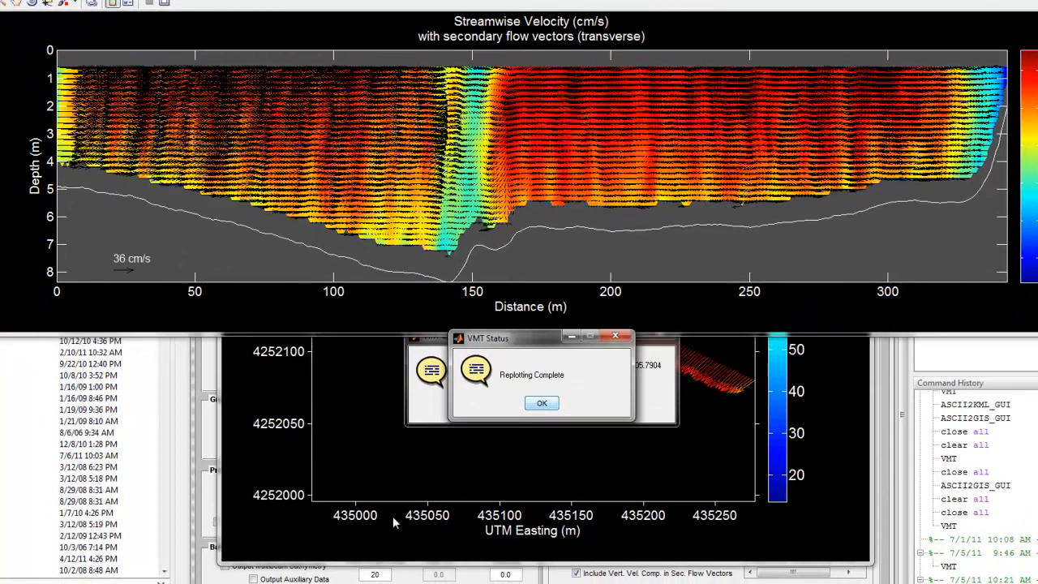
{"action": "left_click", "coordinate": [373, 545]}
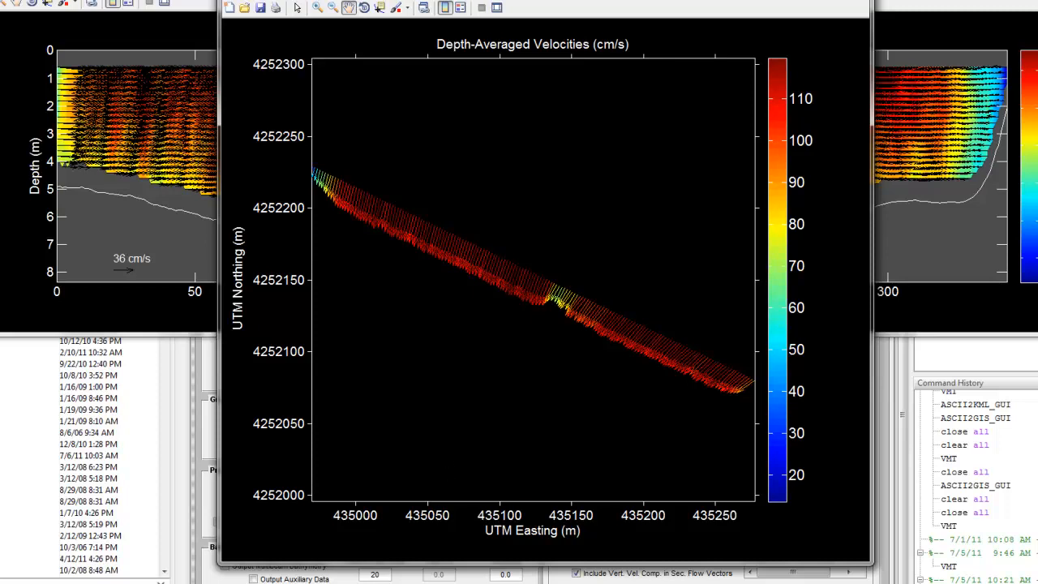
{"action": "left_click", "coordinate": [409, 582]}
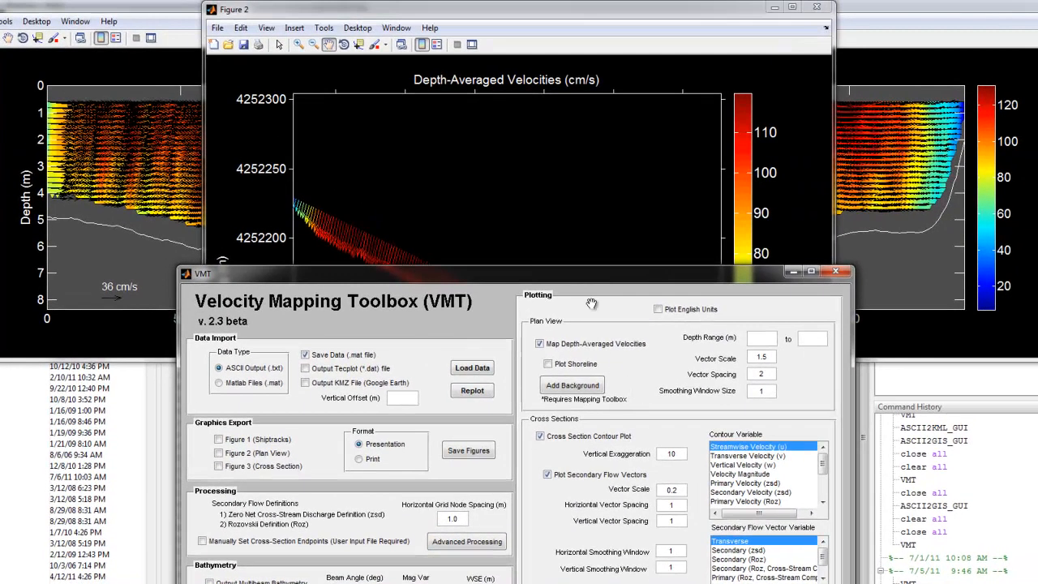
{"action": "left_click", "coordinate": [822, 133]}
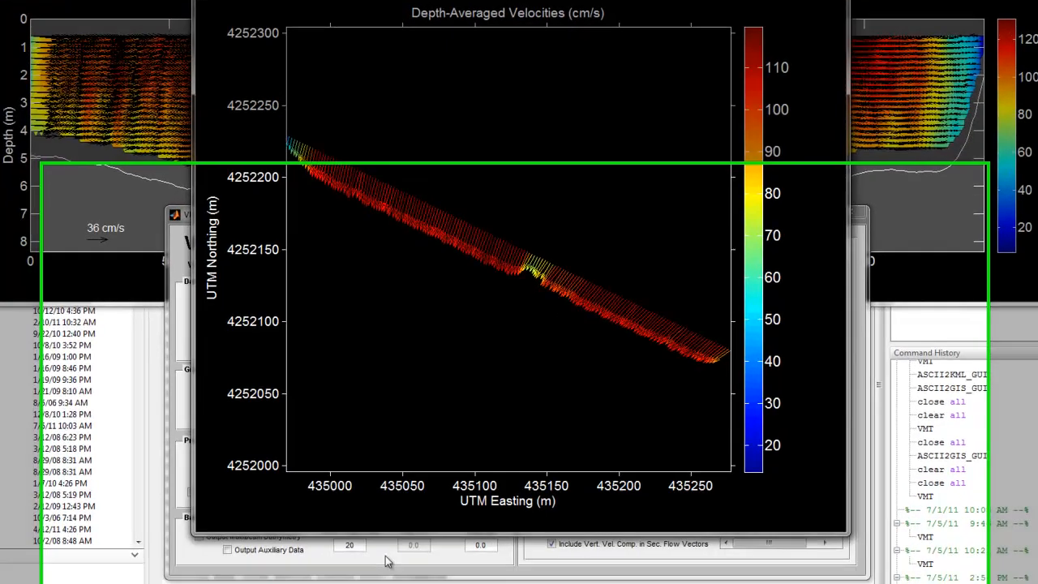
- Add the WhiteWabashAerial image as the only plan view background and zoom in on the transect in Figure 2
{"action": "left_click", "coordinate": [387, 560]}
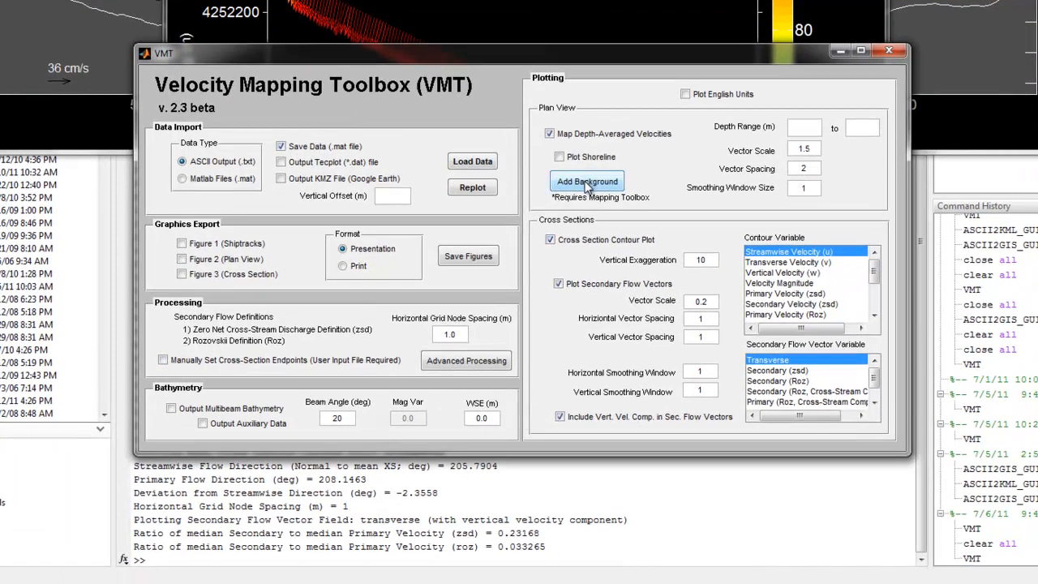
{"action": "left_click", "coordinate": [588, 195]}
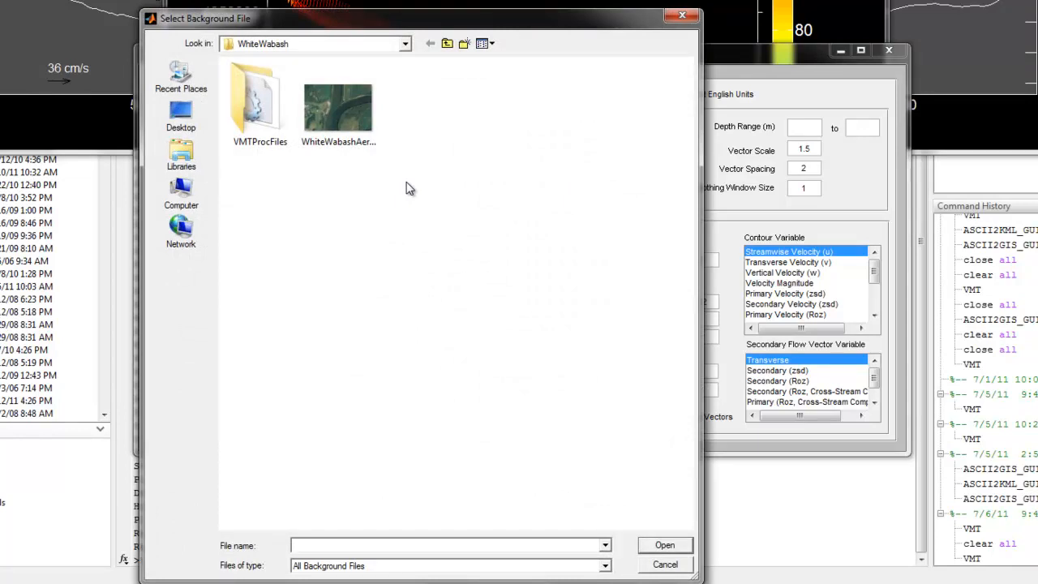
{"action": "left_click", "coordinate": [346, 112]}
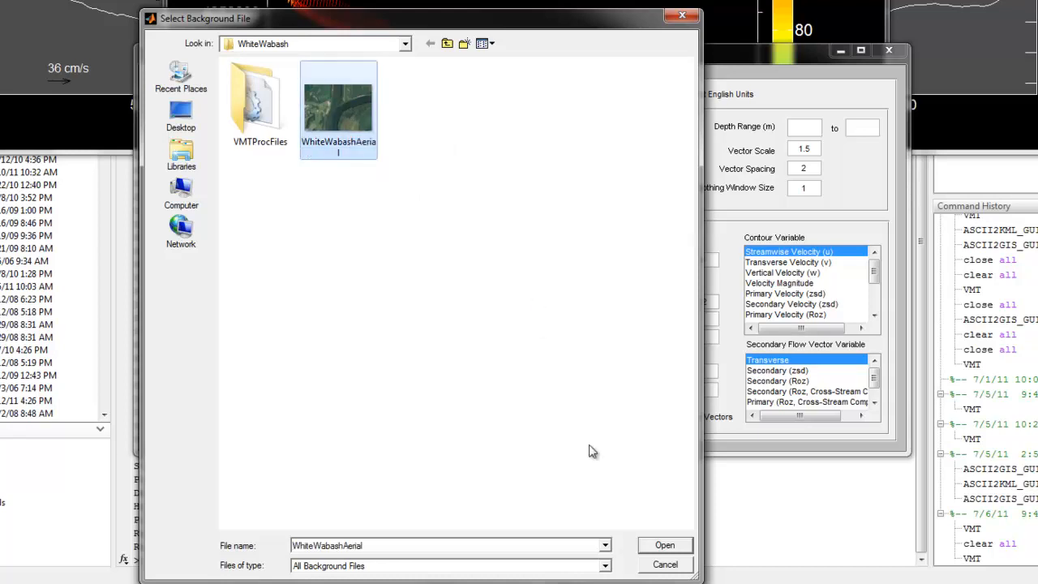
{"action": "left_click", "coordinate": [665, 546]}
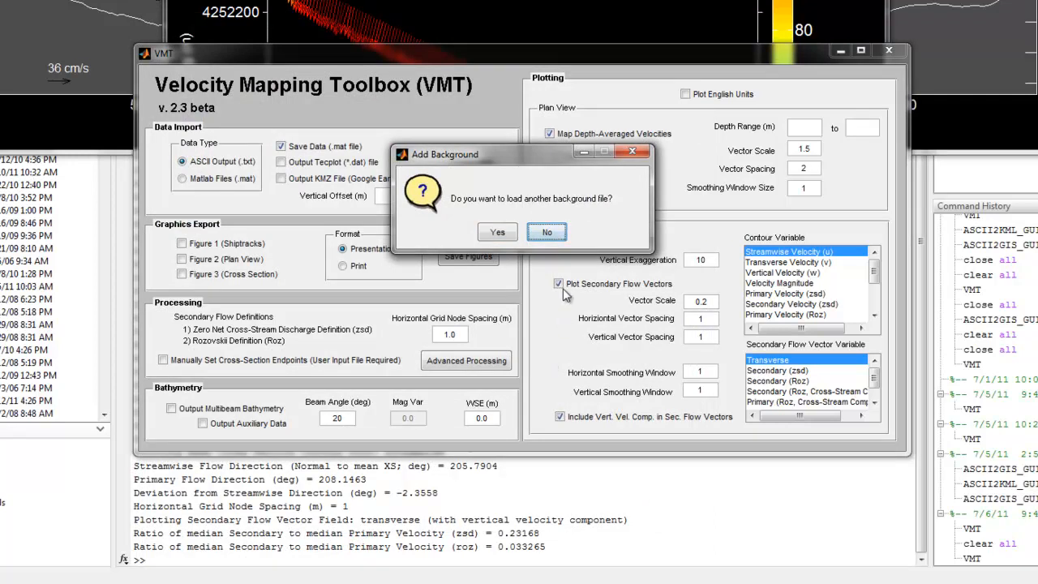
{"action": "left_click", "coordinate": [548, 233]}
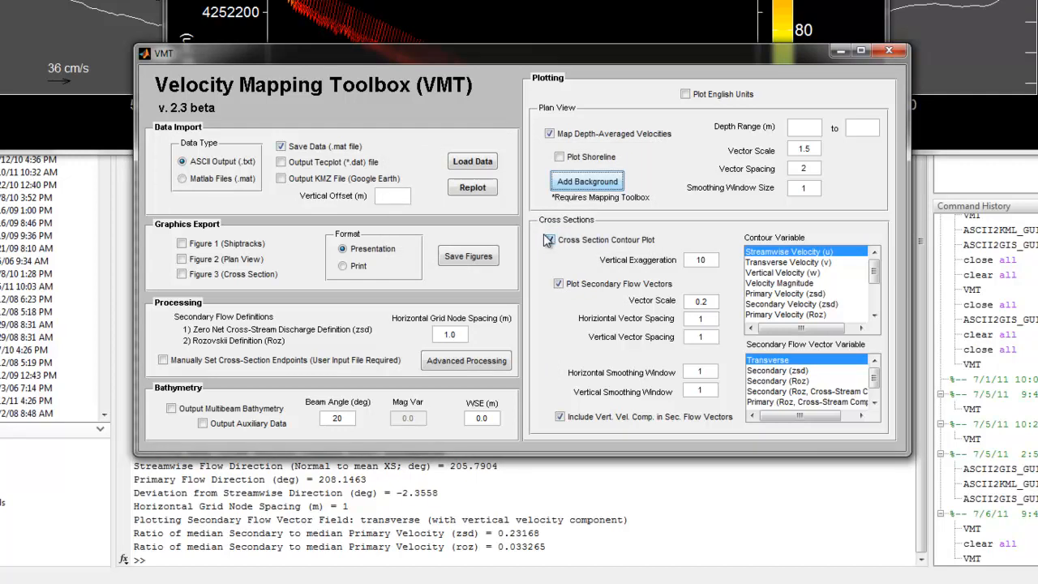
{"action": "left_click", "coordinate": [549, 240]}
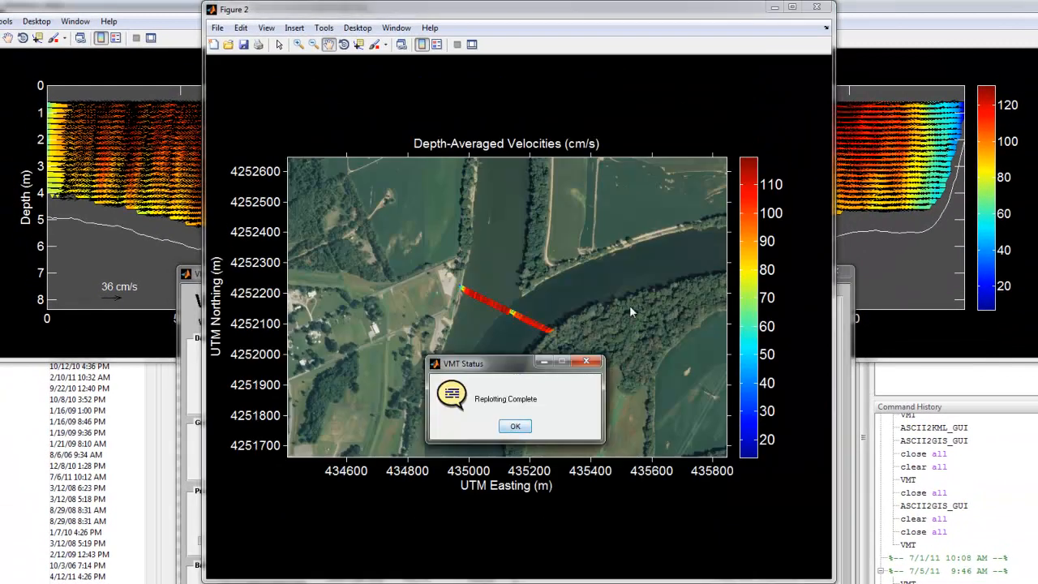
{"action": "left_click", "coordinate": [515, 426]}
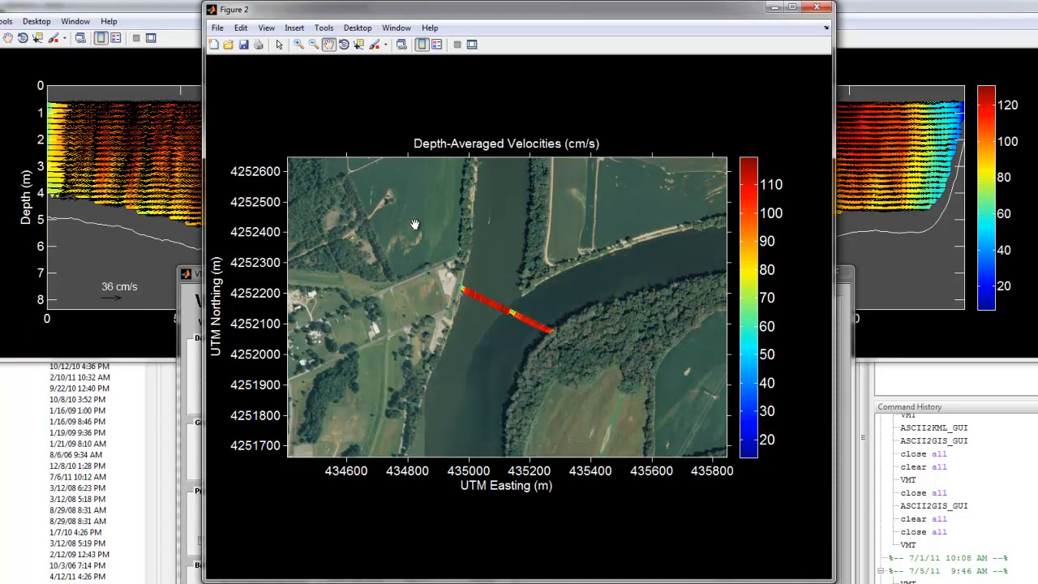
{"action": "left_click", "coordinate": [300, 45]}
{"action": "left_click_drag", "start_coordinate": [434, 251], "coordinate": [591, 373]}
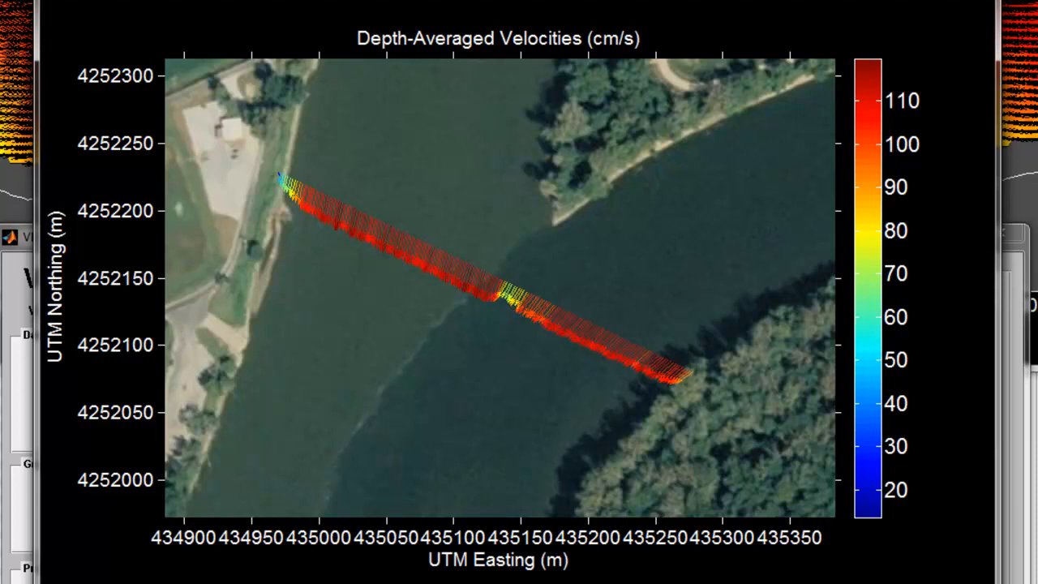
- Set the cross section's horizontal vector spacing to 5 and replot the figures
{"action": "left_click", "coordinate": [530, 454]}
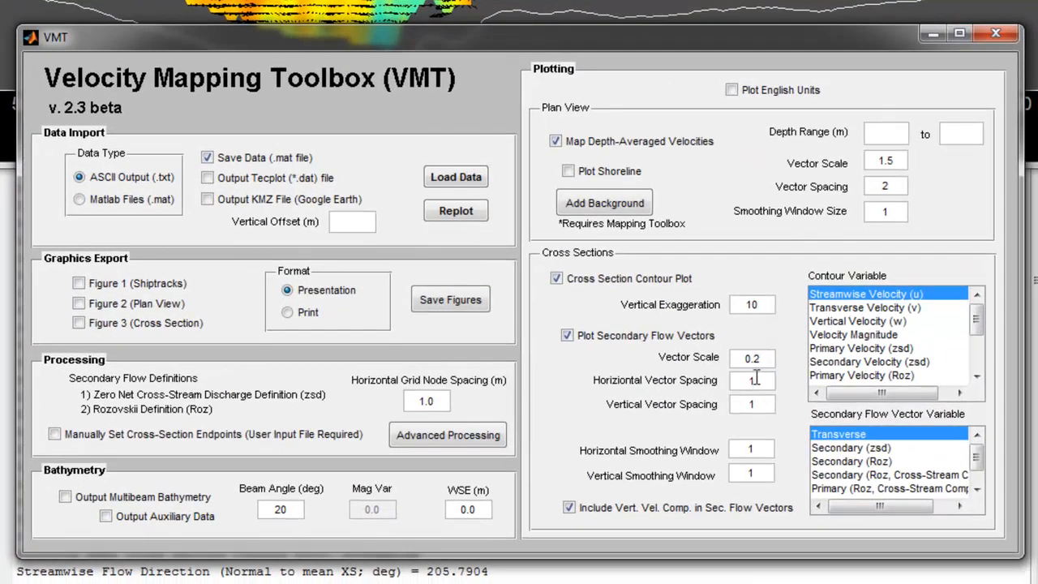
{"action": "double_click", "coordinate": [753, 380]}
{"action": "type", "text": "5"}
{"action": "key", "text": "Return"}
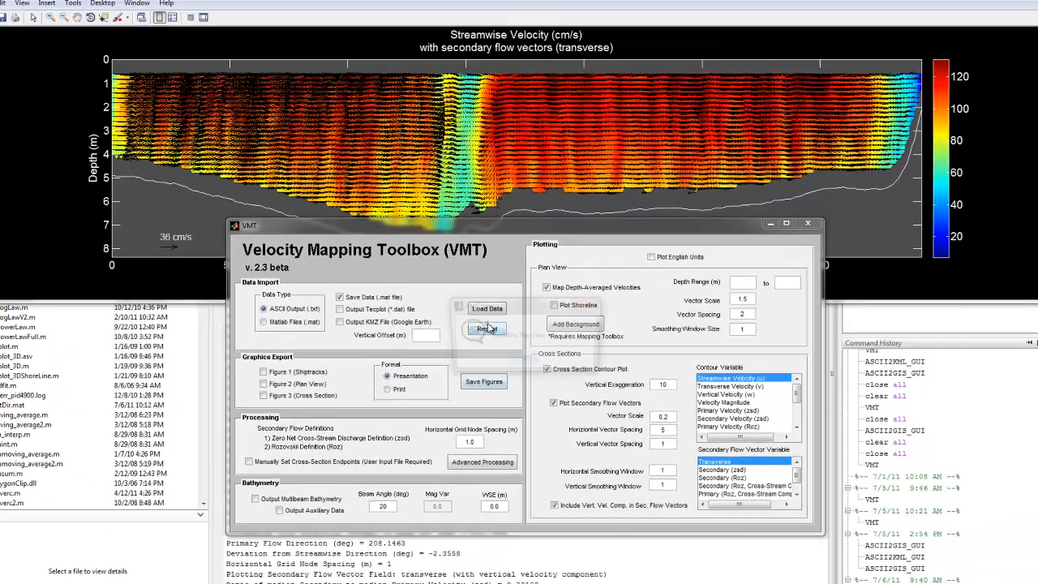
{"action": "left_click", "coordinate": [457, 213]}
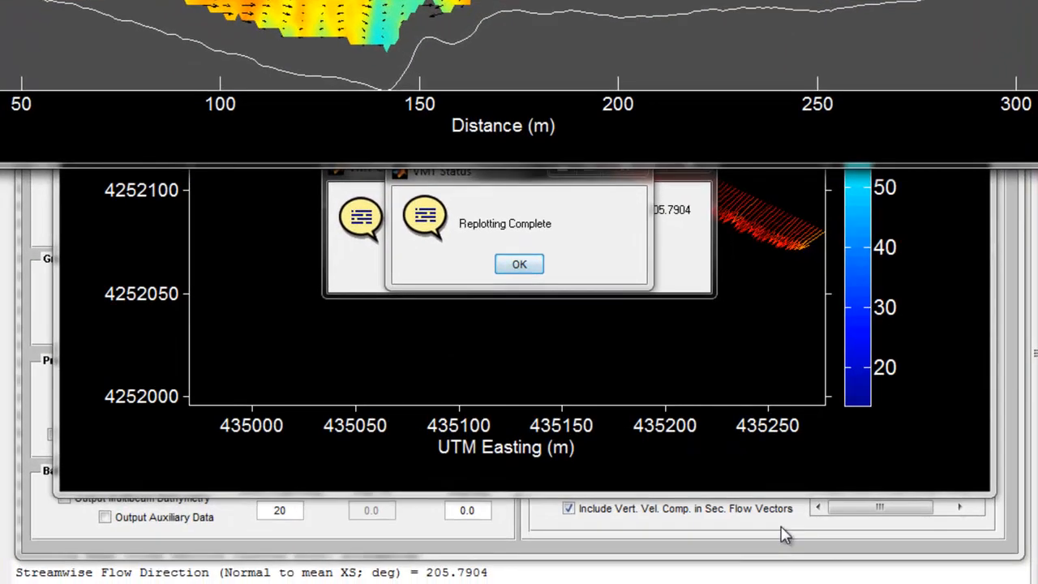
- Replot the cross section with Primary Velocity (zsd) contours and Secondary (zsd) flow vectors, and dismiss the completion message
{"action": "left_click", "coordinate": [782, 527]}
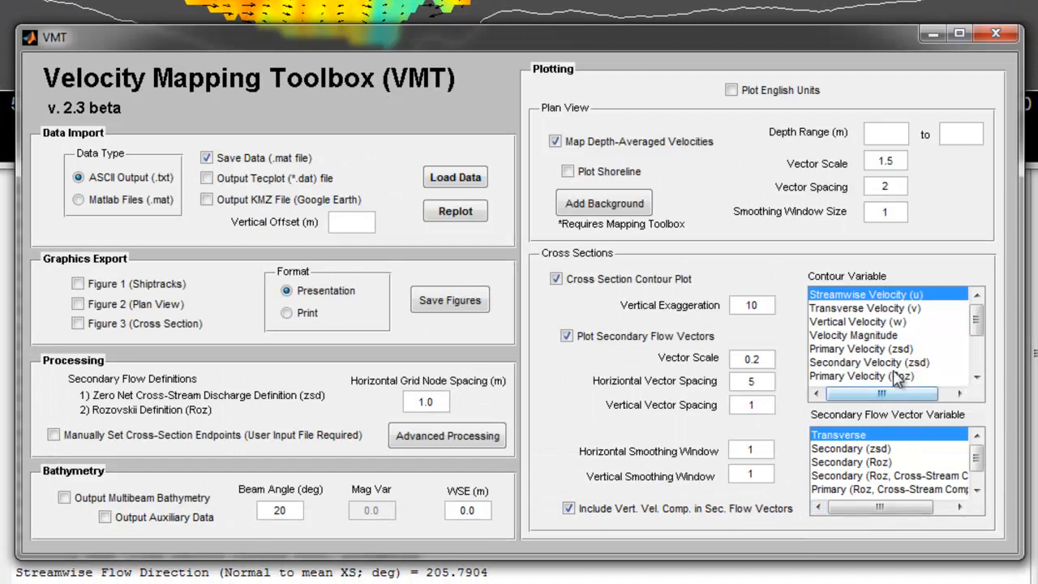
{"action": "left_click", "coordinate": [875, 350]}
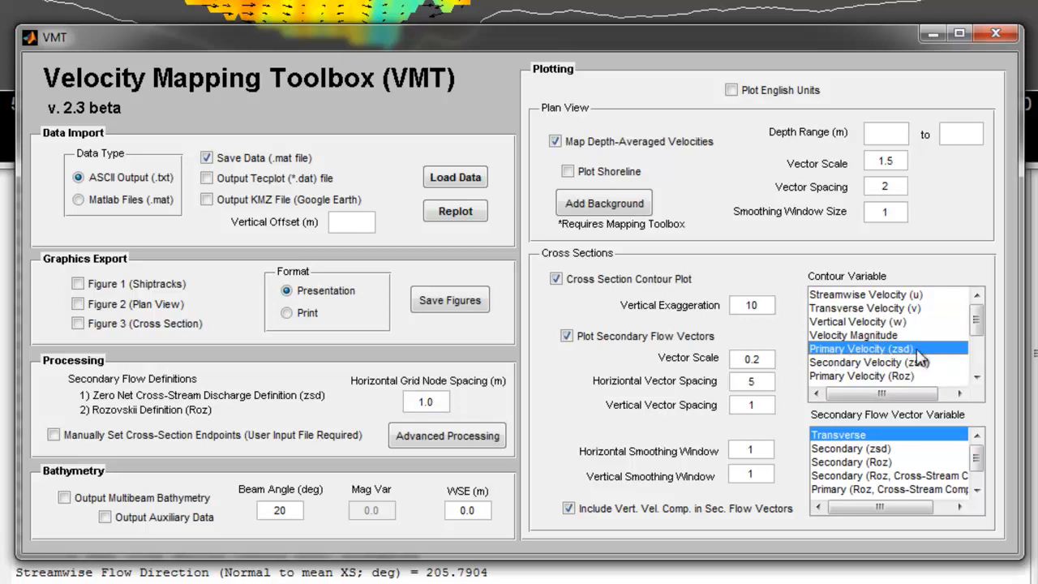
{"action": "left_click", "coordinate": [868, 450]}
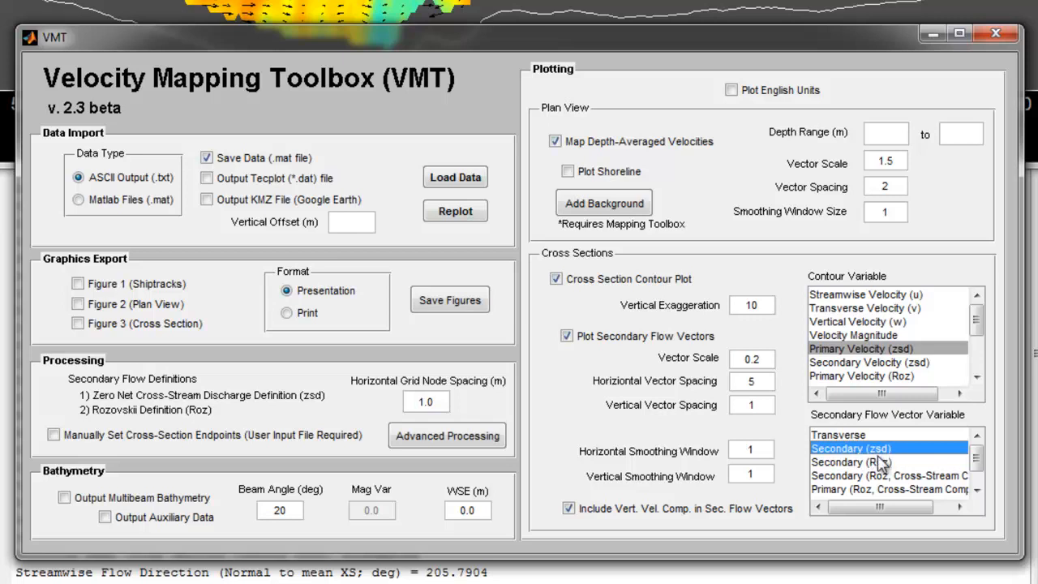
{"action": "left_click", "coordinate": [458, 212]}
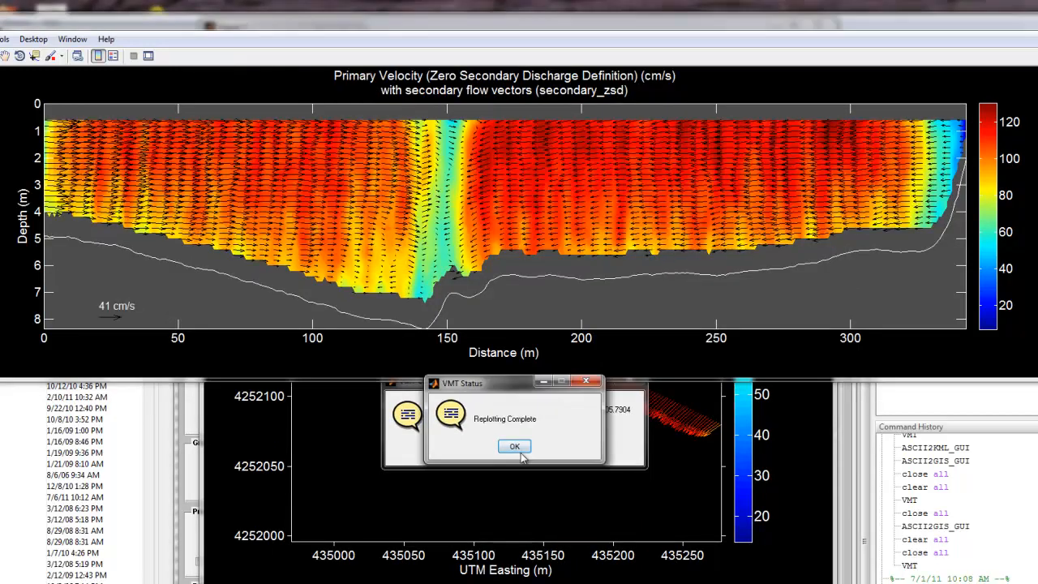
{"action": "left_click", "coordinate": [514, 448]}
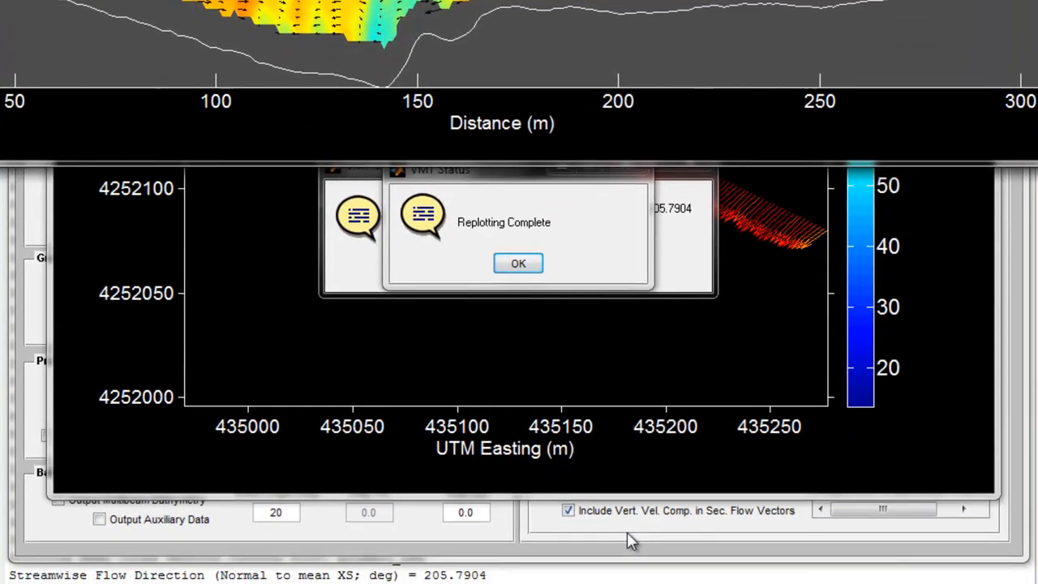
- Replot the cross section with the Rozovskii primary velocity downstream component as contours and the Rozovskii secondary cross-stream component as flow vectors
{"action": "left_click", "coordinate": [624, 529]}
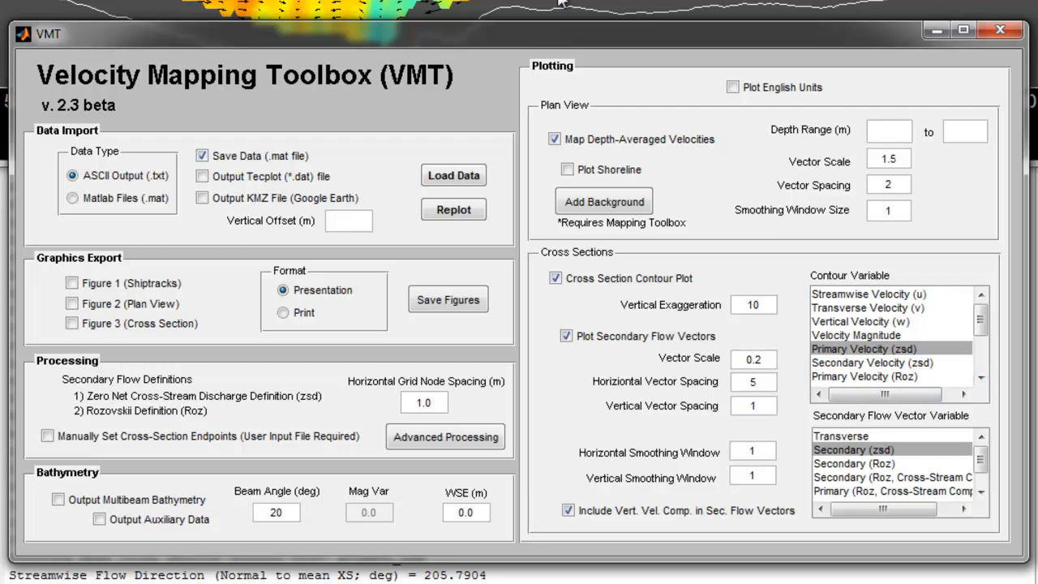
{"action": "left_click", "coordinate": [982, 377]}
{"action": "left_click", "coordinate": [982, 377]}
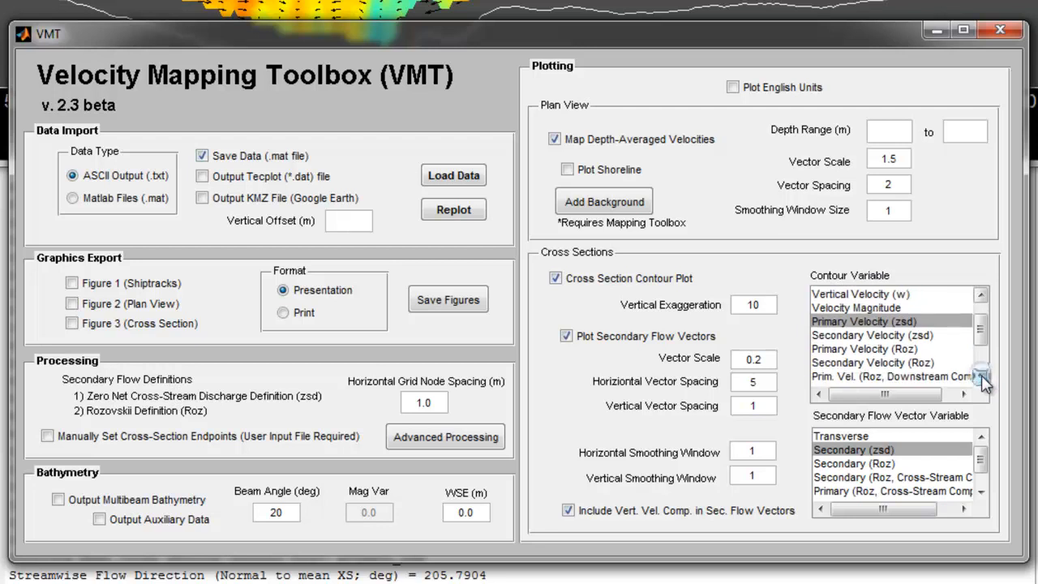
{"action": "left_click", "coordinate": [982, 377]}
{"action": "left_click", "coordinate": [982, 378]}
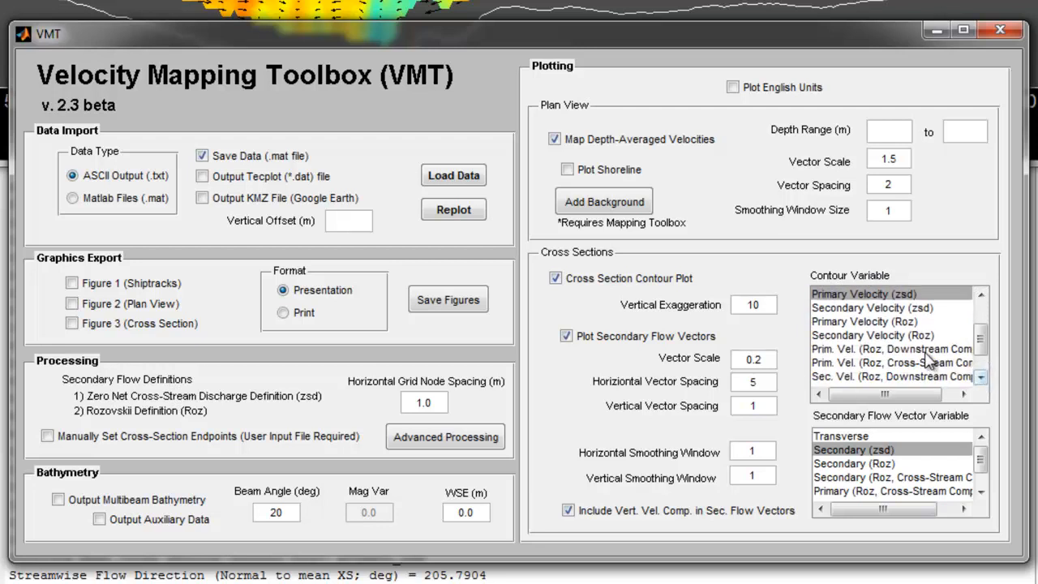
{"action": "left_click", "coordinate": [928, 349]}
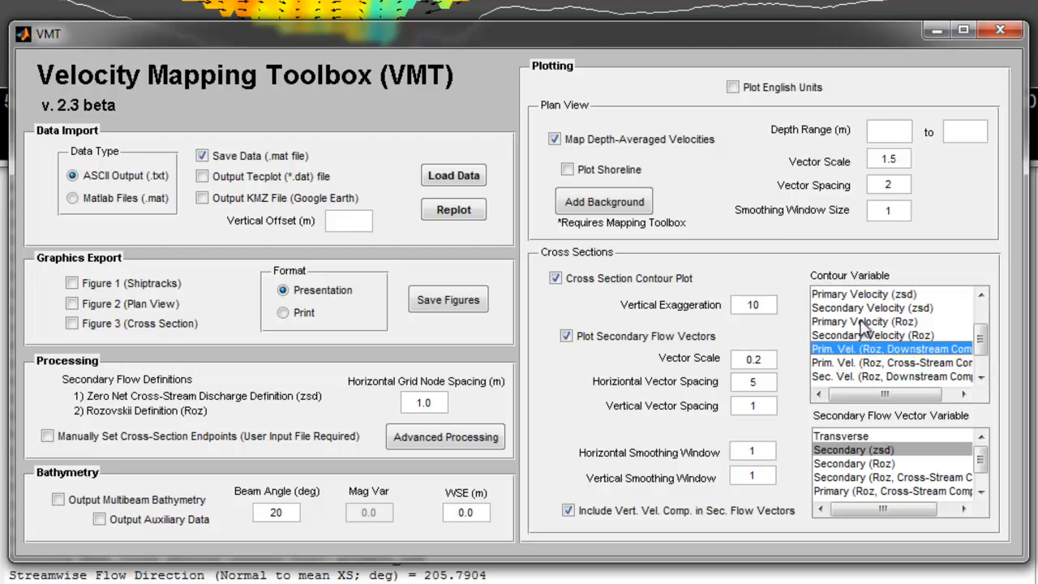
{"action": "left_click", "coordinate": [890, 478]}
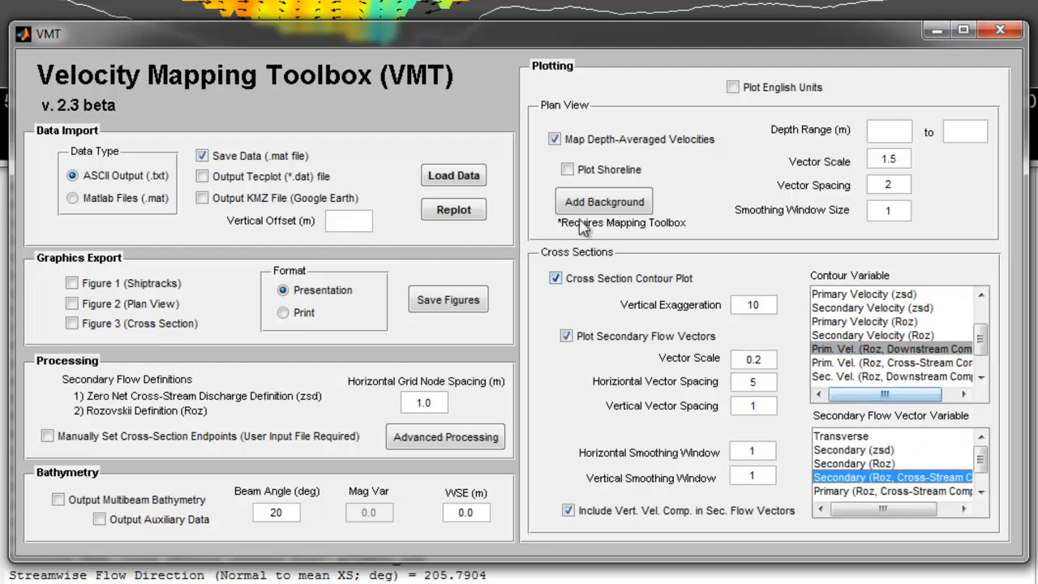
{"action": "left_click", "coordinate": [452, 217]}
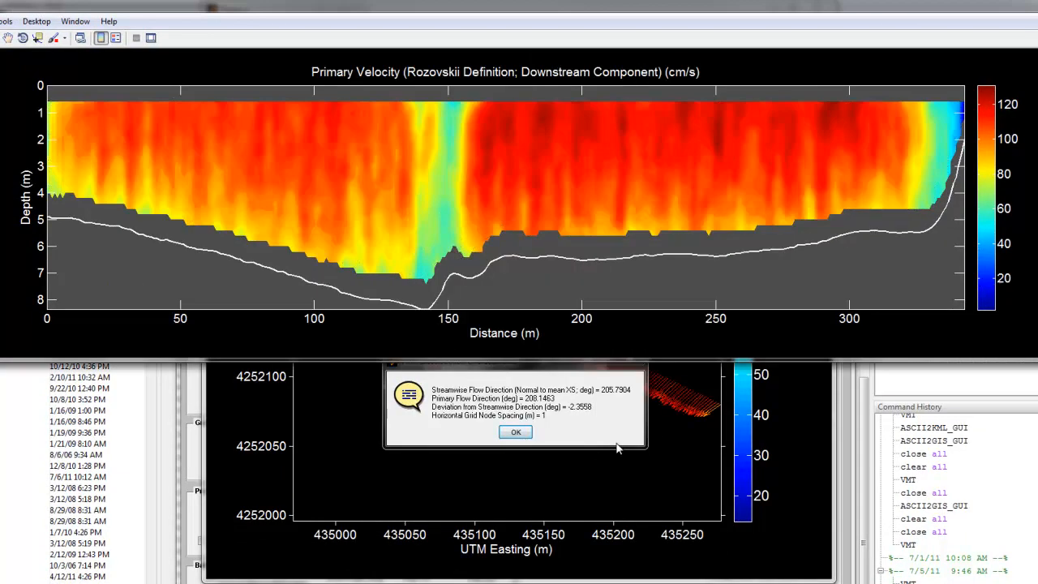
{"action": "left_click", "coordinate": [438, 340]}
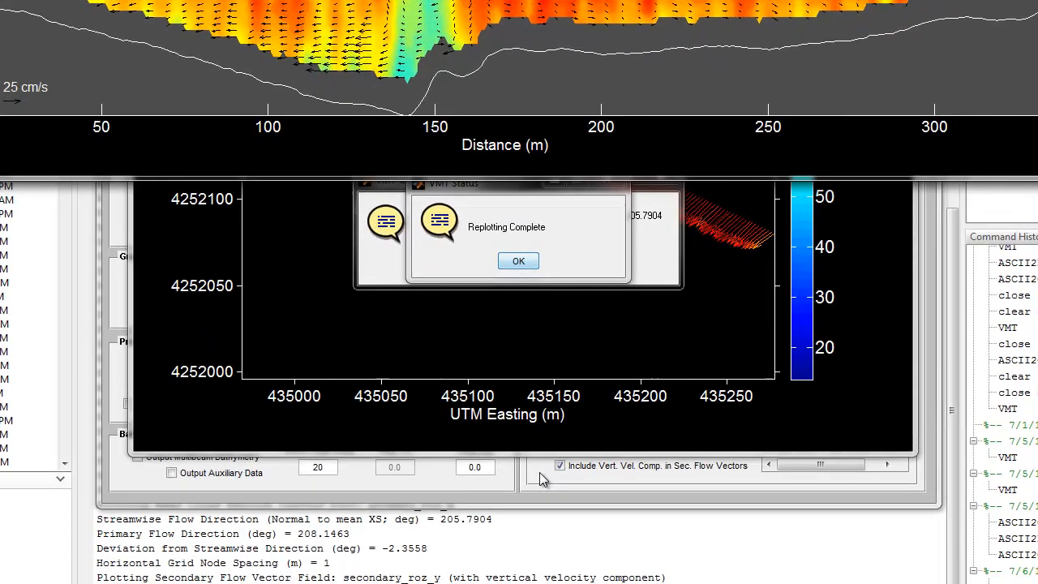
- Set the secondary flow vector scale to 0.5, replot, and bring the Figure 3 cross section into view
{"action": "left_click", "coordinate": [537, 473]}
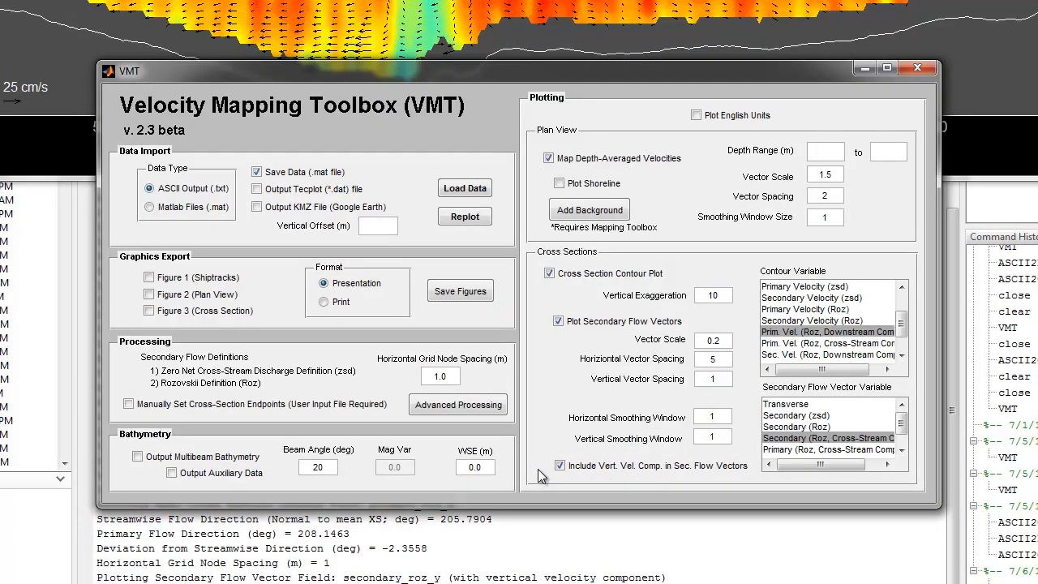
{"action": "left_click_drag", "start_coordinate": [721, 342], "coordinate": [716, 341]}
{"action": "type", "text": "5"}
{"action": "left_click", "coordinate": [465, 216]}
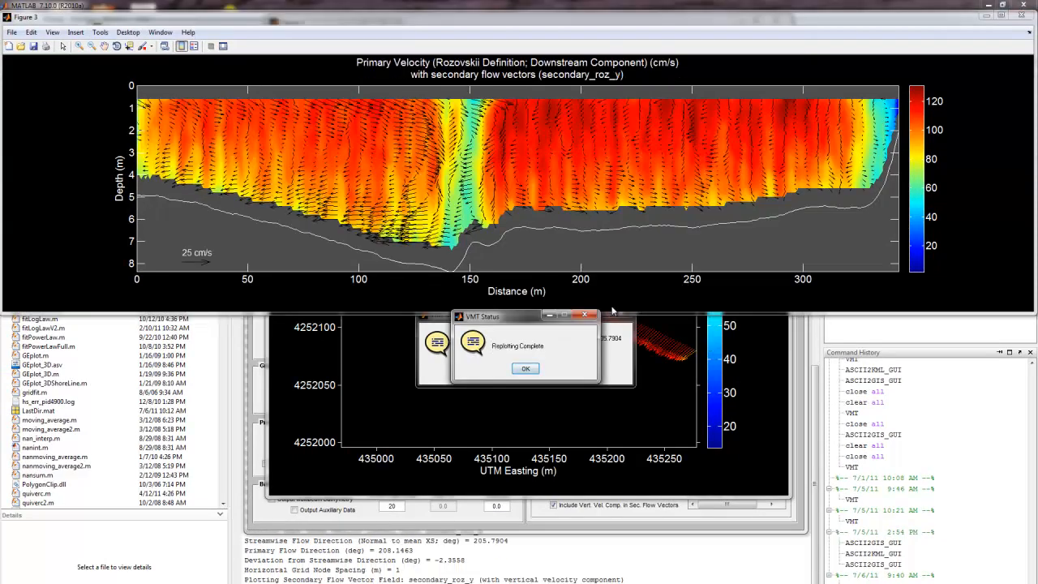
{"action": "left_click", "coordinate": [603, 299]}
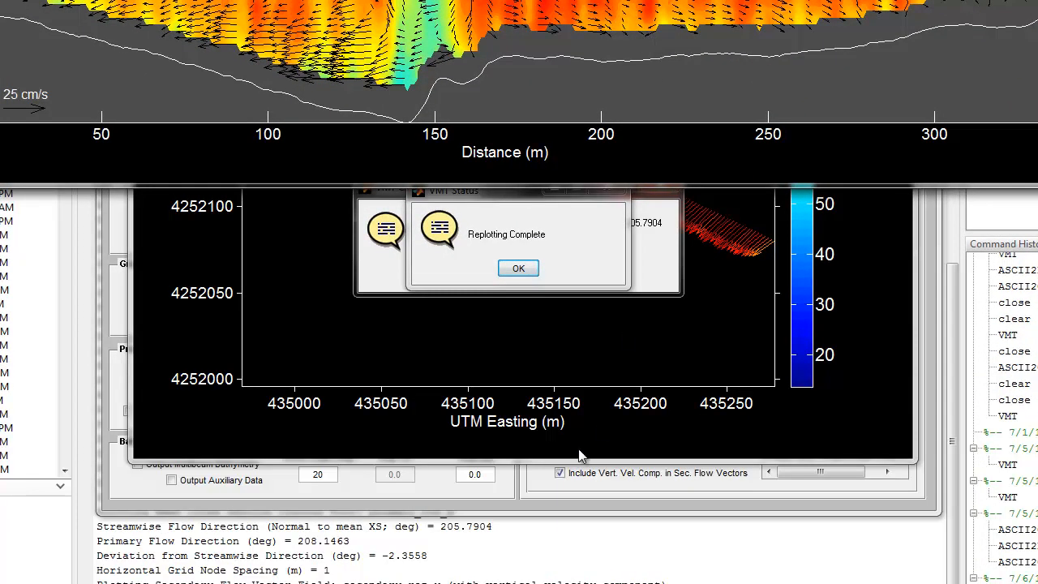
- Set the cross section's horizontal smoothing window to 3 and replot the figures
{"action": "left_click", "coordinate": [532, 483]}
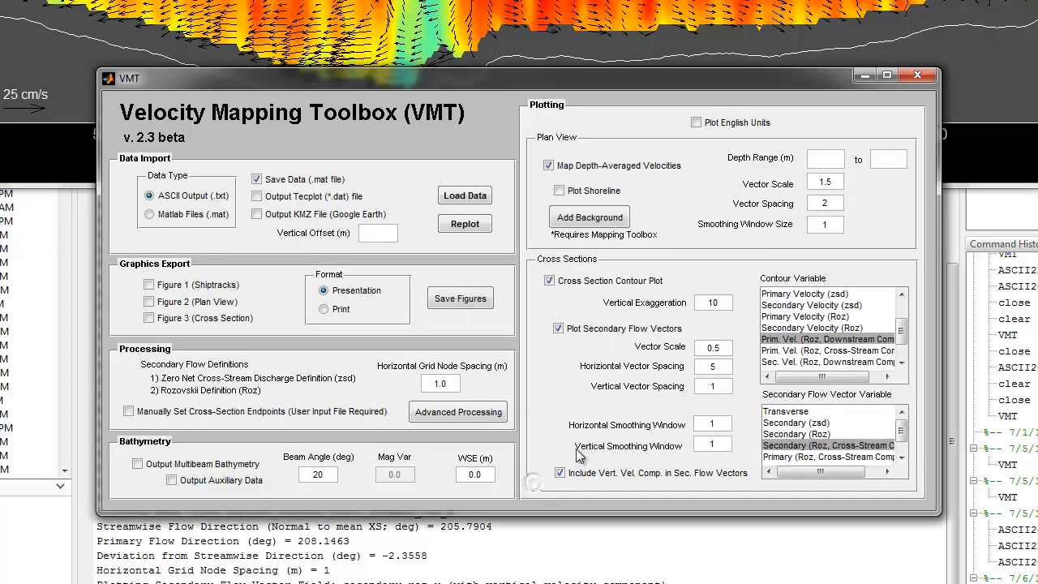
{"action": "double_click", "coordinate": [714, 423]}
{"action": "type", "text": "3"}
{"action": "left_click", "coordinate": [471, 227]}
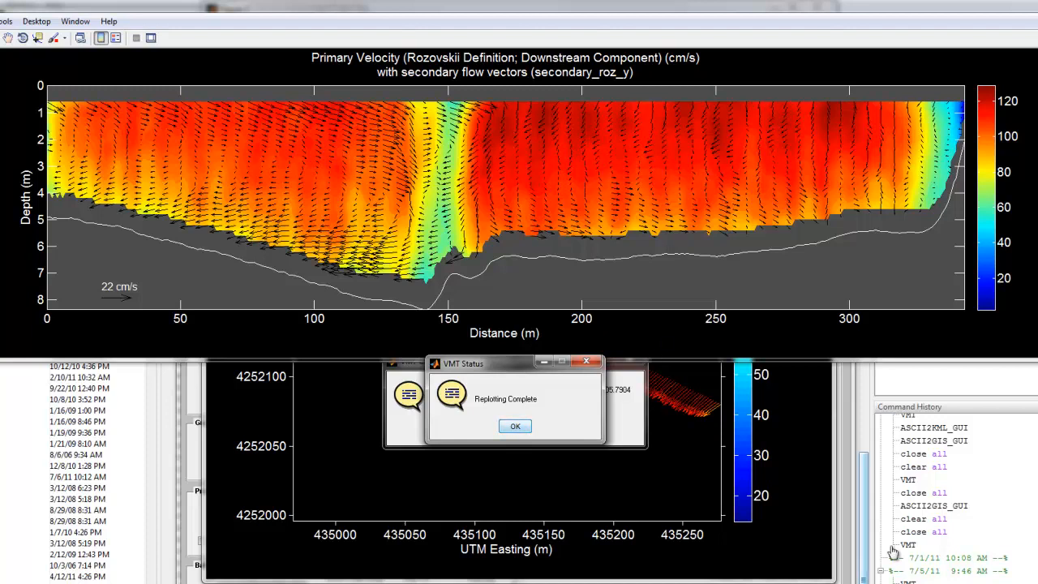
- Exclude the vertical velocity component from the secondary flow vectors and replot the cross section
{"action": "left_click", "coordinate": [845, 579]}
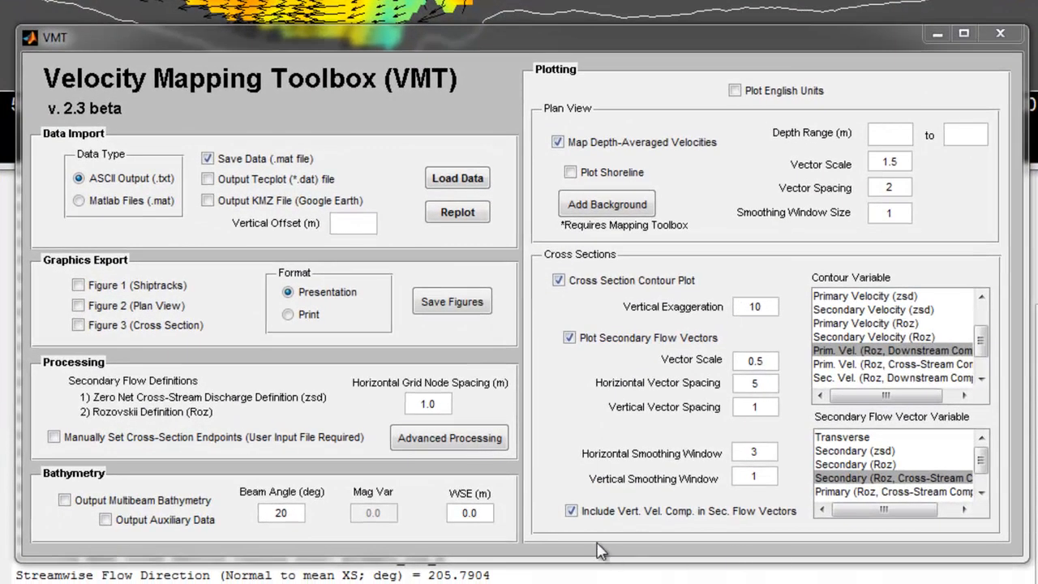
{"action": "left_click", "coordinate": [571, 512]}
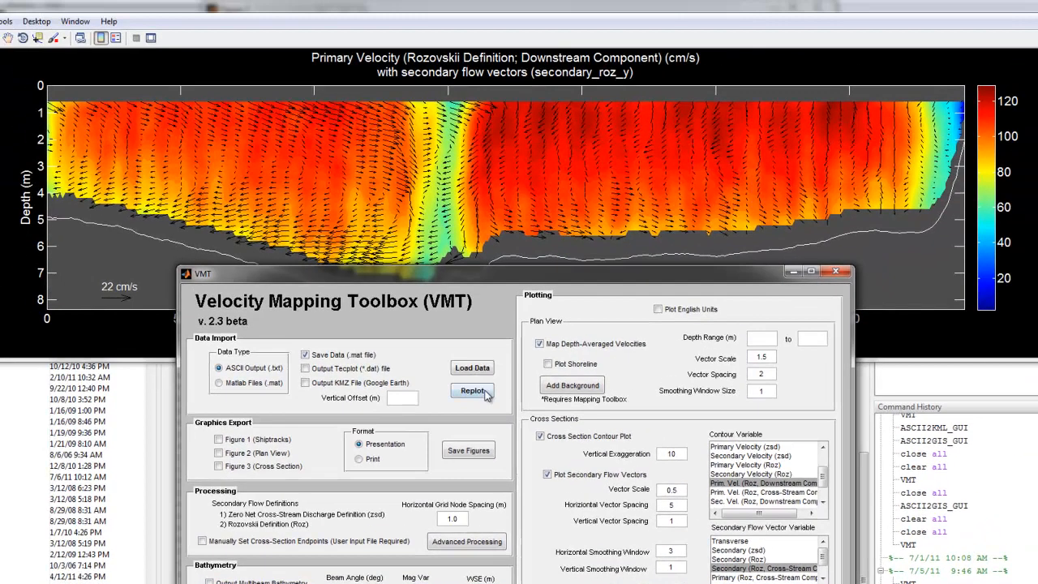
{"action": "left_click", "coordinate": [458, 216]}
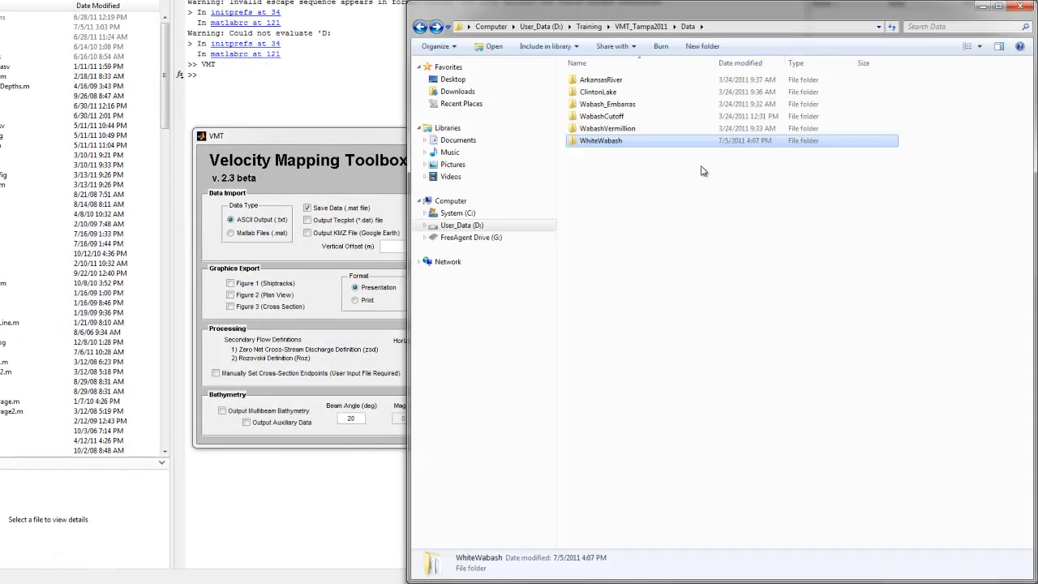
- Open the VMTProcFiles folder inside the WhiteWabash data folder to view the processed files
{"action": "double_click", "coordinate": [600, 142]}
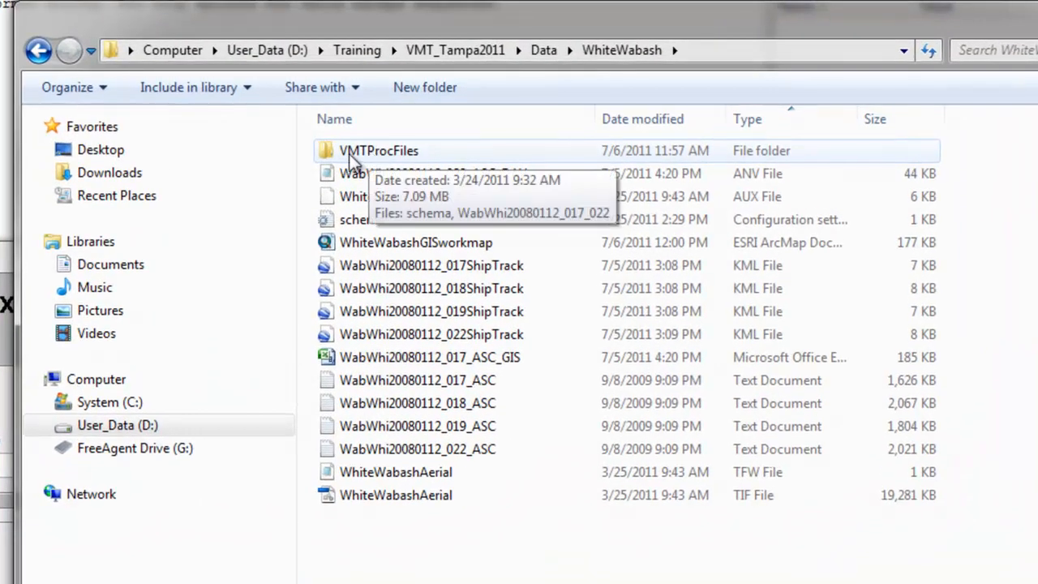
{"action": "double_click", "coordinate": [408, 153]}
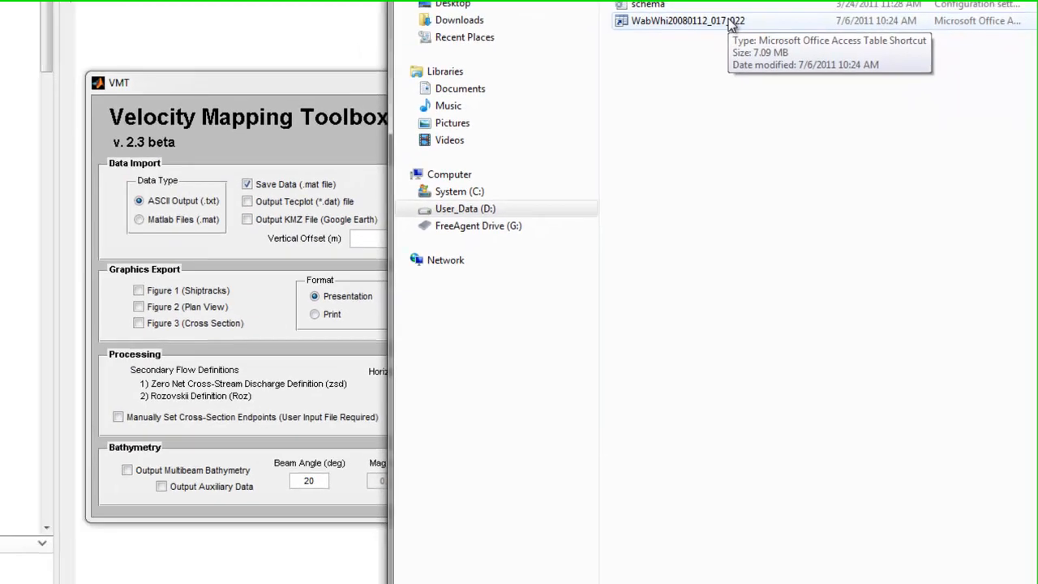
- Enable the Tecplot (*.dat) file output and load all four ASCII transect files from the WhiteWabash folder
{"action": "left_click", "coordinate": [369, 81]}
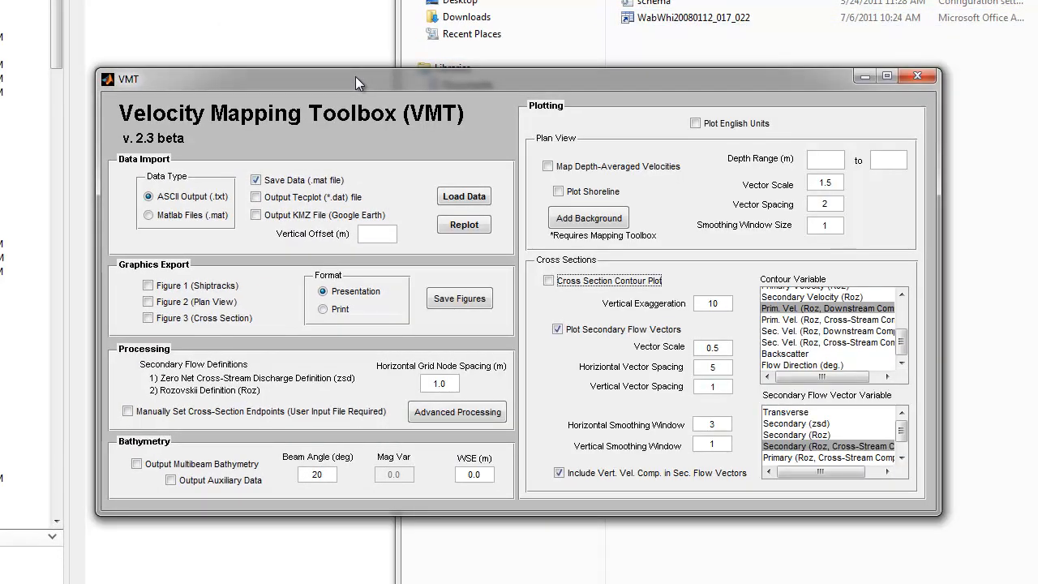
{"action": "left_click", "coordinate": [267, 199]}
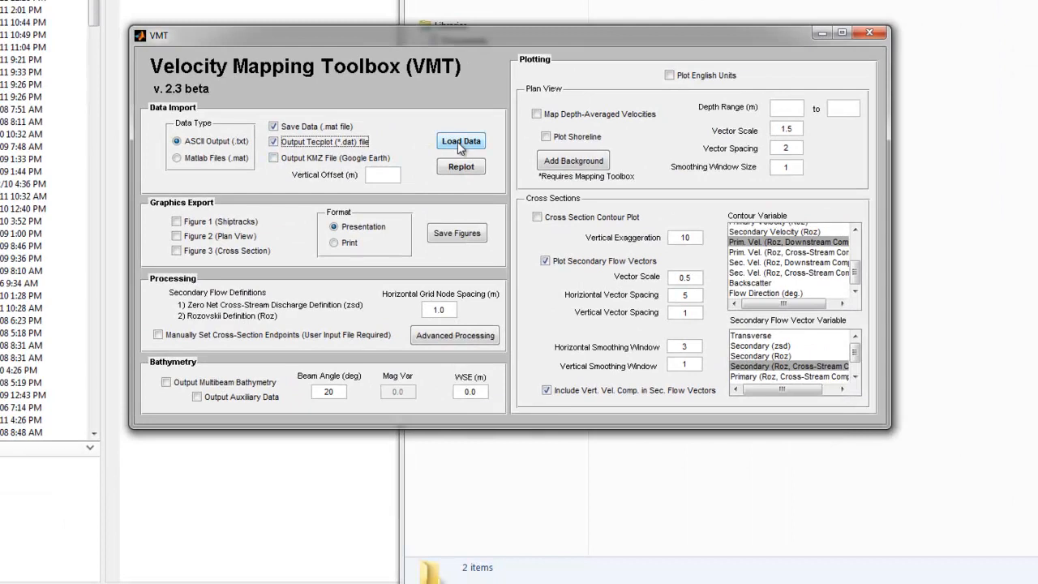
{"action": "left_click", "coordinate": [459, 143]}
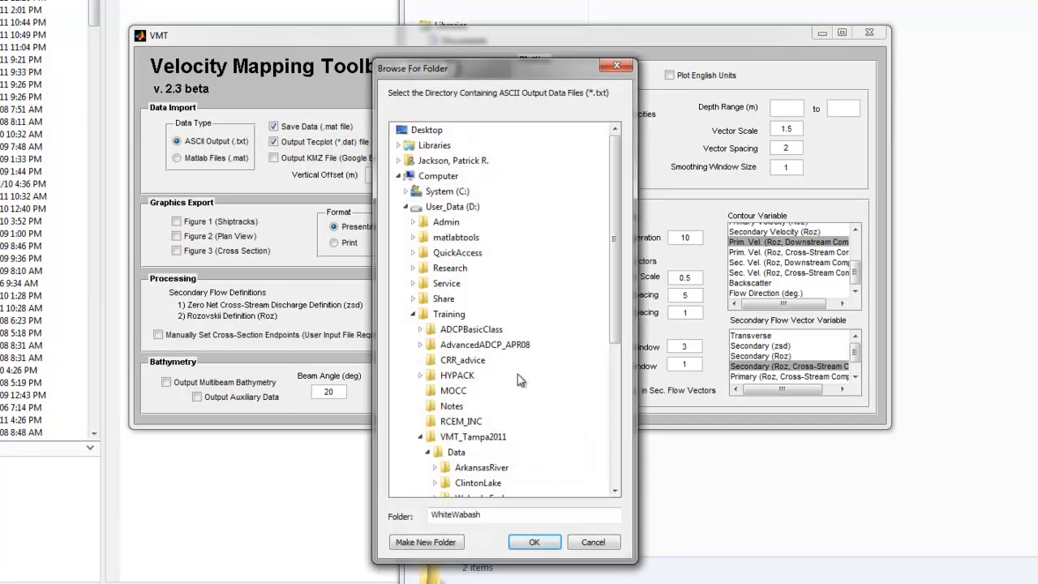
{"action": "left_click", "coordinate": [616, 491]}
{"action": "left_click", "coordinate": [615, 491]}
{"action": "left_click", "coordinate": [616, 491]}
{"action": "left_click", "coordinate": [615, 491]}
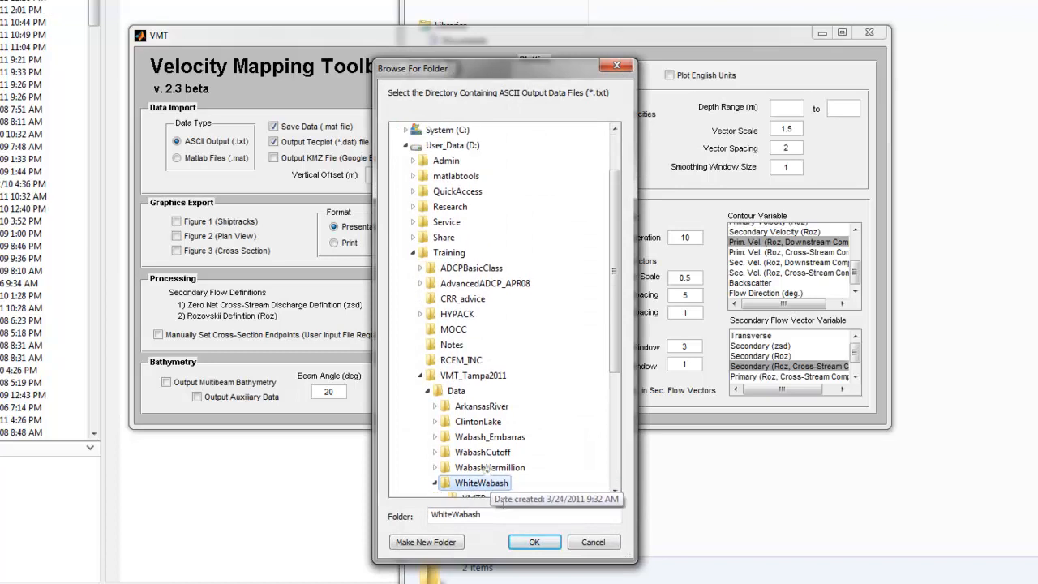
{"action": "left_click", "coordinate": [535, 544]}
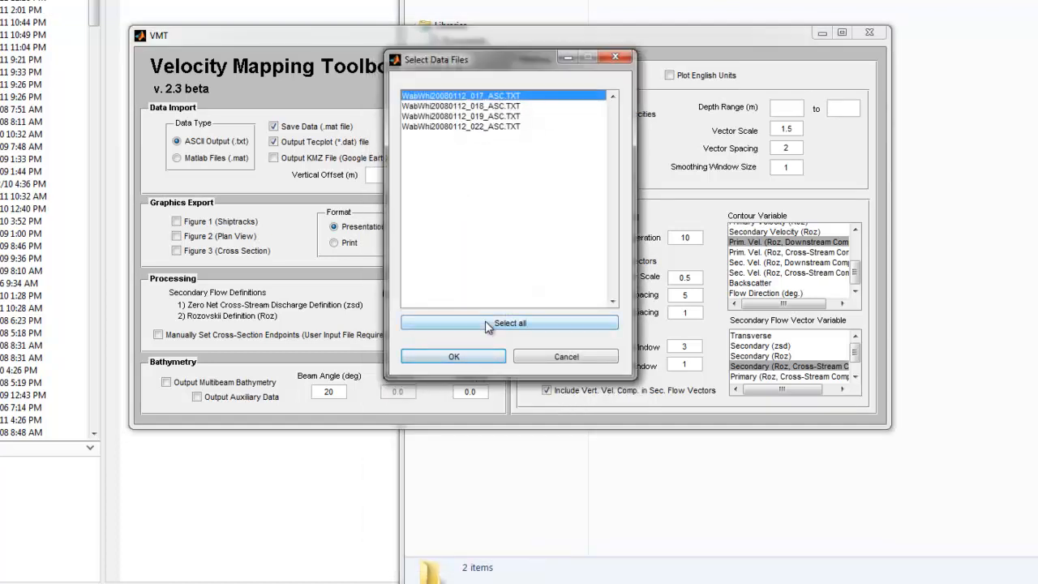
{"action": "left_click", "coordinate": [488, 324]}
{"action": "left_click", "coordinate": [453, 357]}
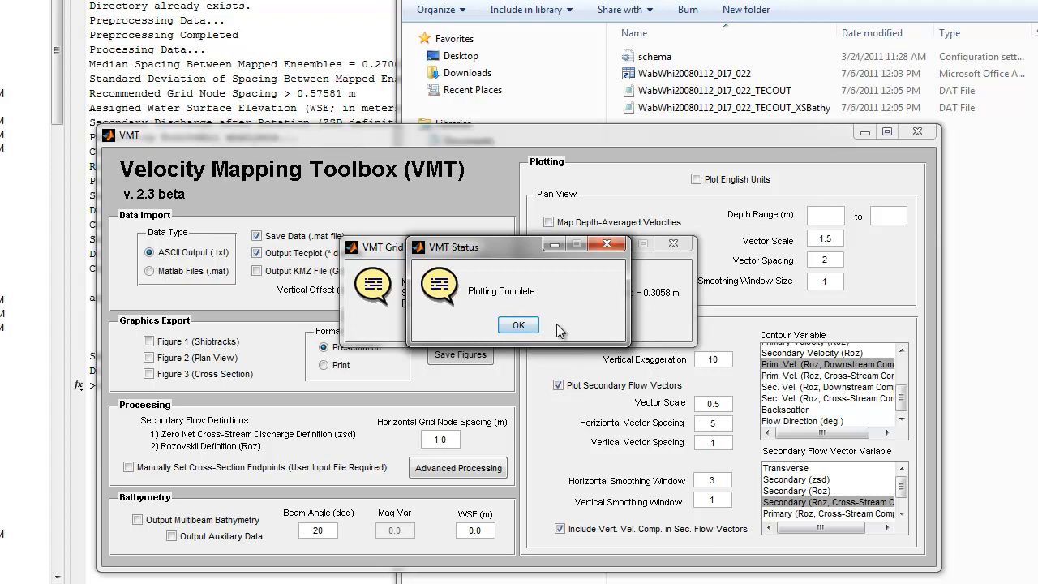
- Dismiss the plotting status message and examine the Tecplot DAT output files in the VMTProcFiles folder
{"action": "left_click", "coordinate": [519, 324]}
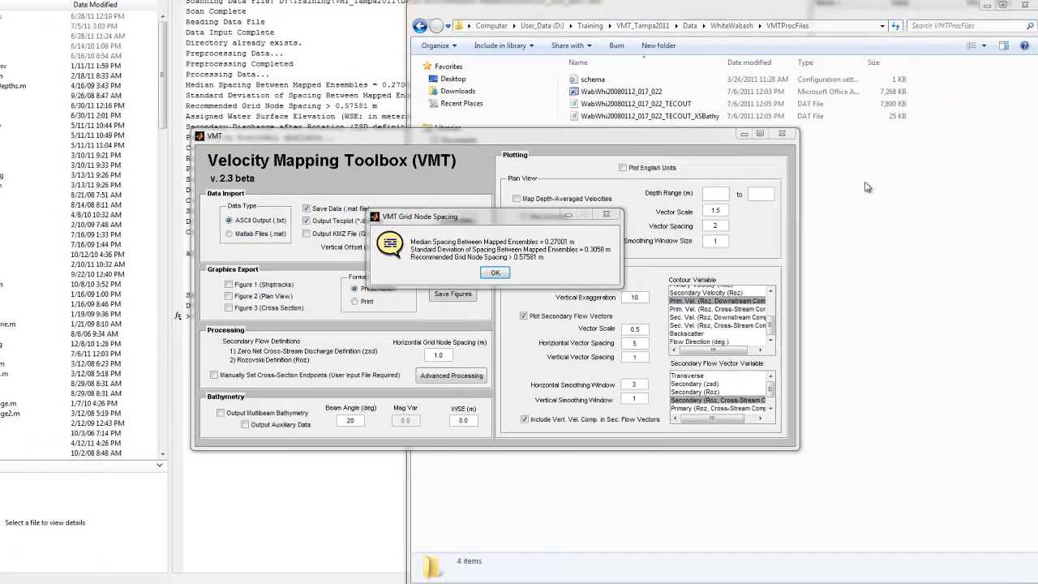
{"action": "left_click", "coordinate": [866, 188]}
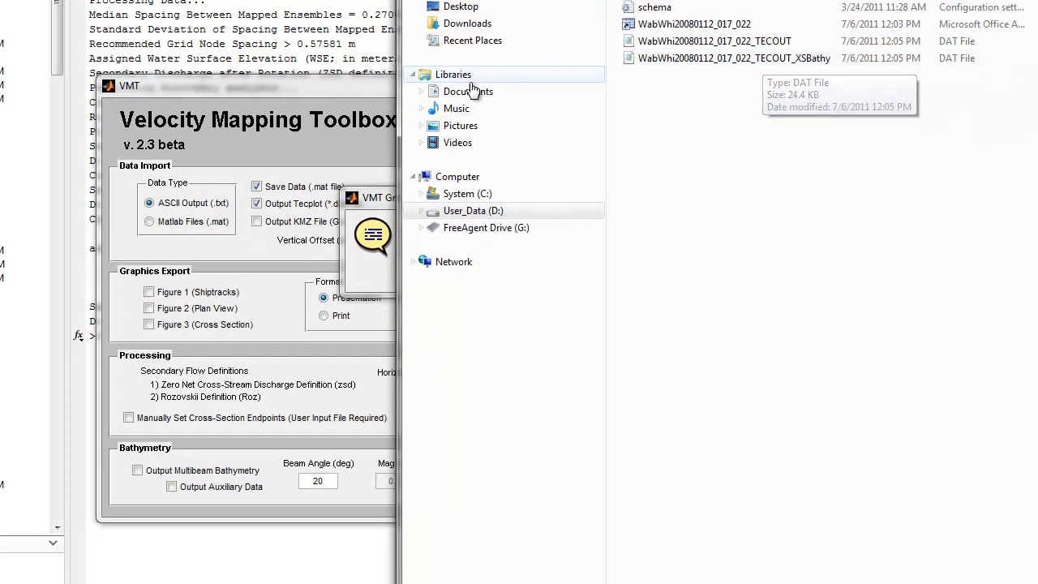
- Replace the Tecplot output with the Google Earth KMZ output and set the vertical offset to 9 m
{"action": "left_click", "coordinate": [364, 83]}
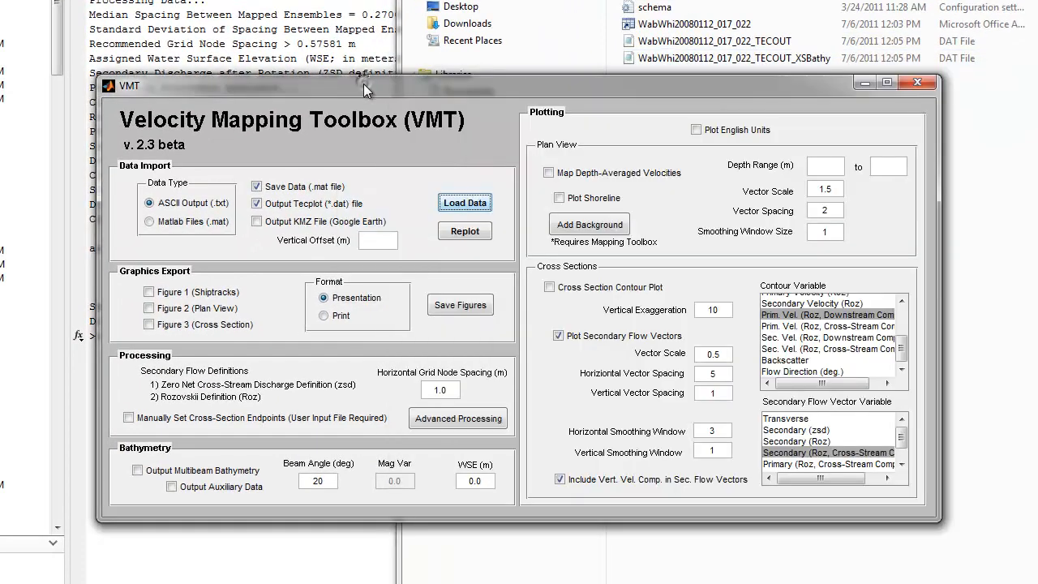
{"action": "left_click", "coordinate": [256, 203]}
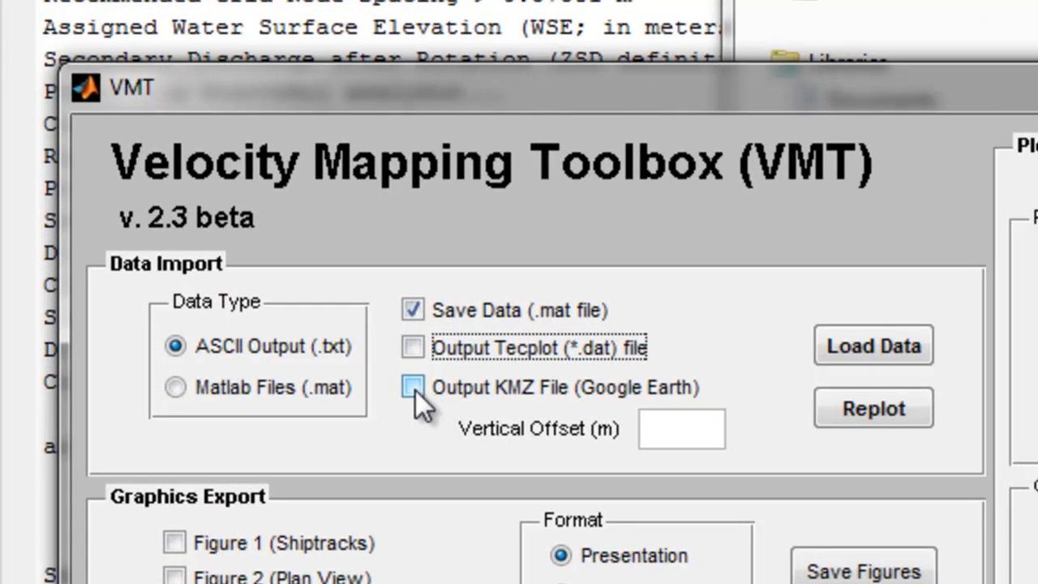
{"action": "left_click", "coordinate": [414, 387]}
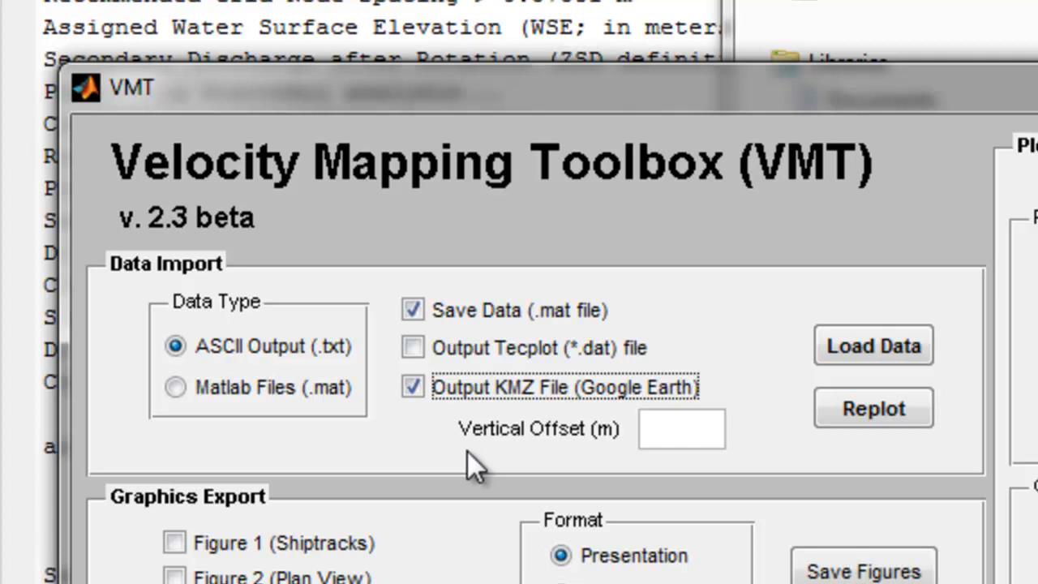
{"action": "left_click", "coordinate": [688, 428]}
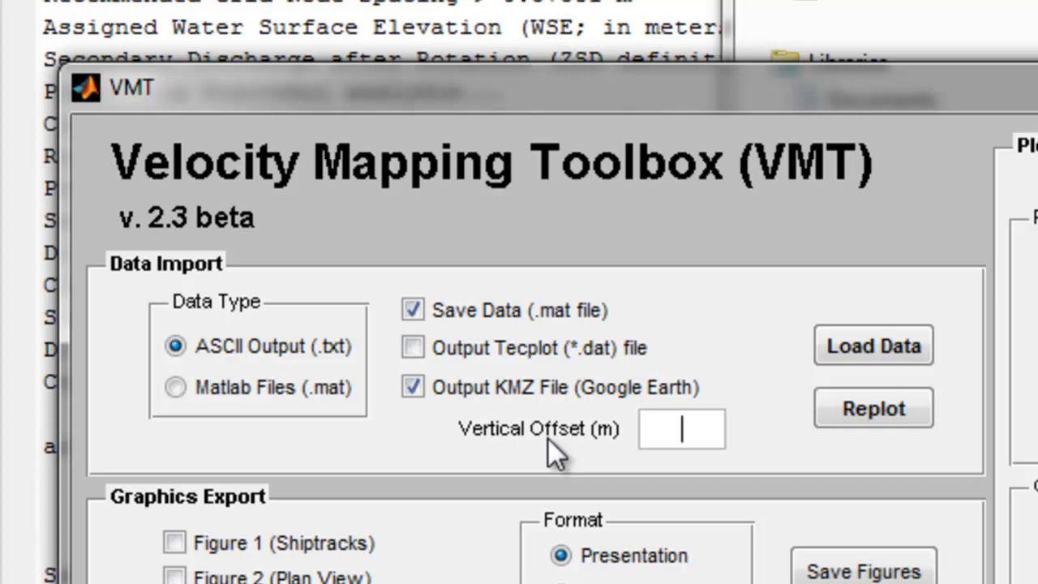
{"action": "type", "text": "9"}
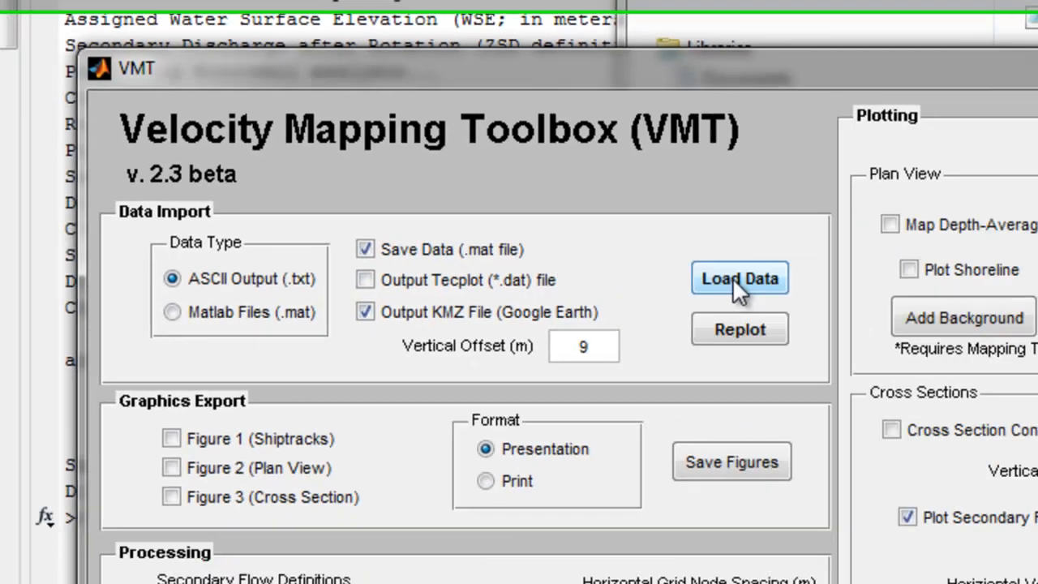
- Load all four WhiteWabash ASCII transect files again with the KMZ output enabled
{"action": "left_click", "coordinate": [866, 347]}
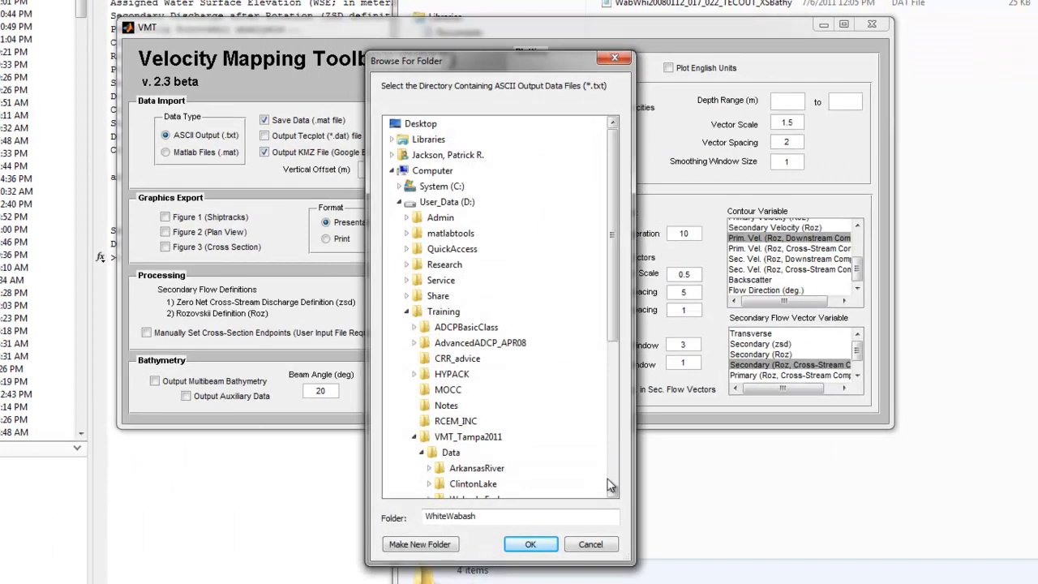
{"action": "left_click", "coordinate": [543, 545]}
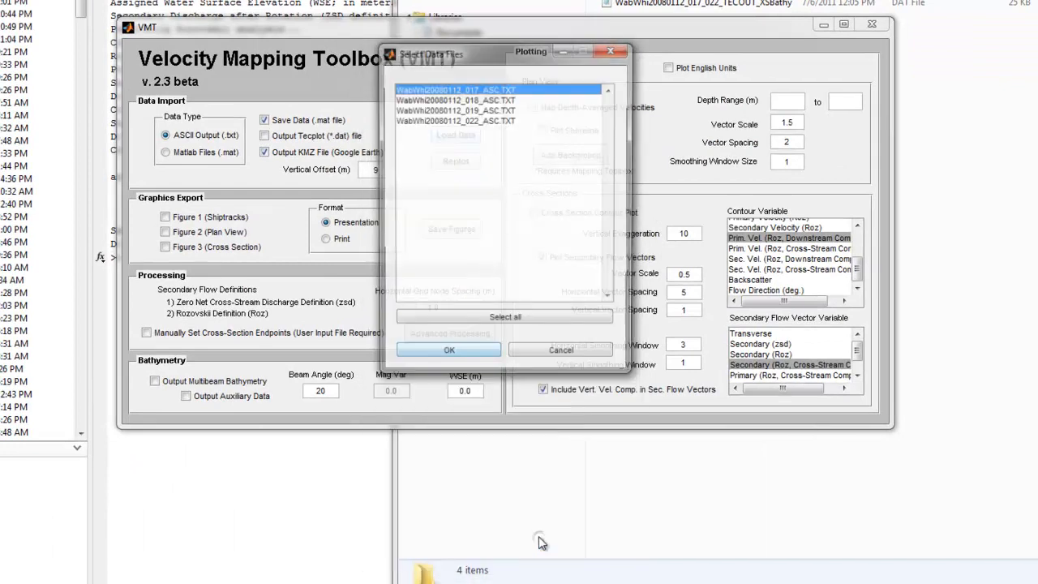
{"action": "left_click", "coordinate": [526, 321]}
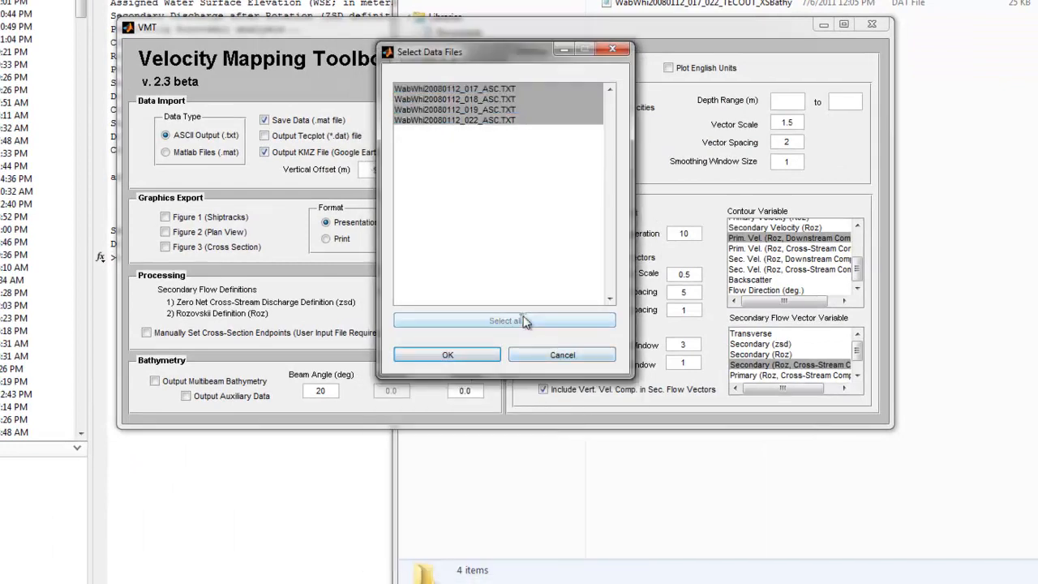
{"action": "left_click", "coordinate": [477, 355]}
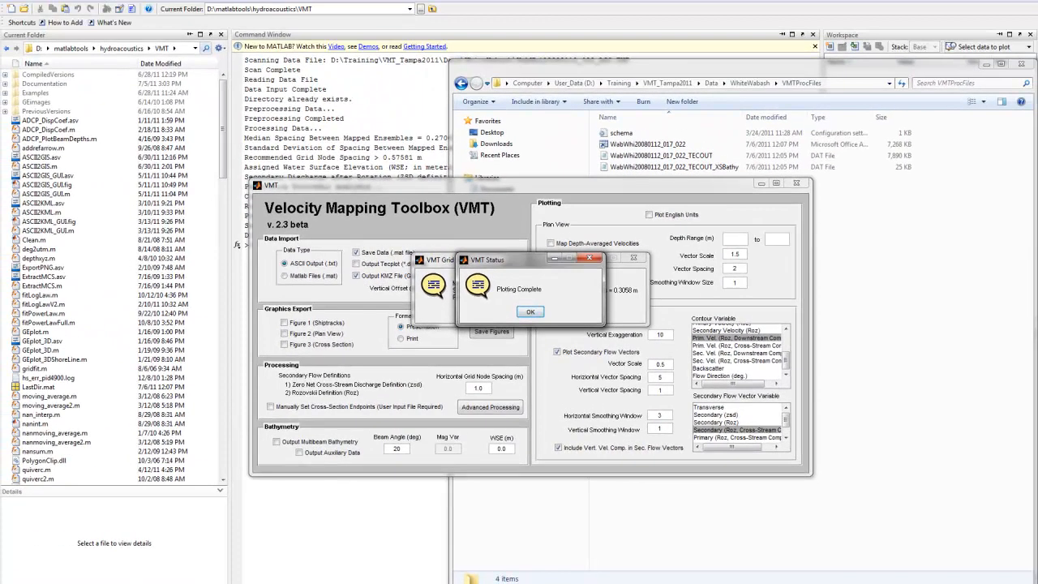
- Open the exported KMZ file in Google Earth and examine the cross section at the river confluence from several angles and distances
{"action": "left_click", "coordinate": [505, 202]}
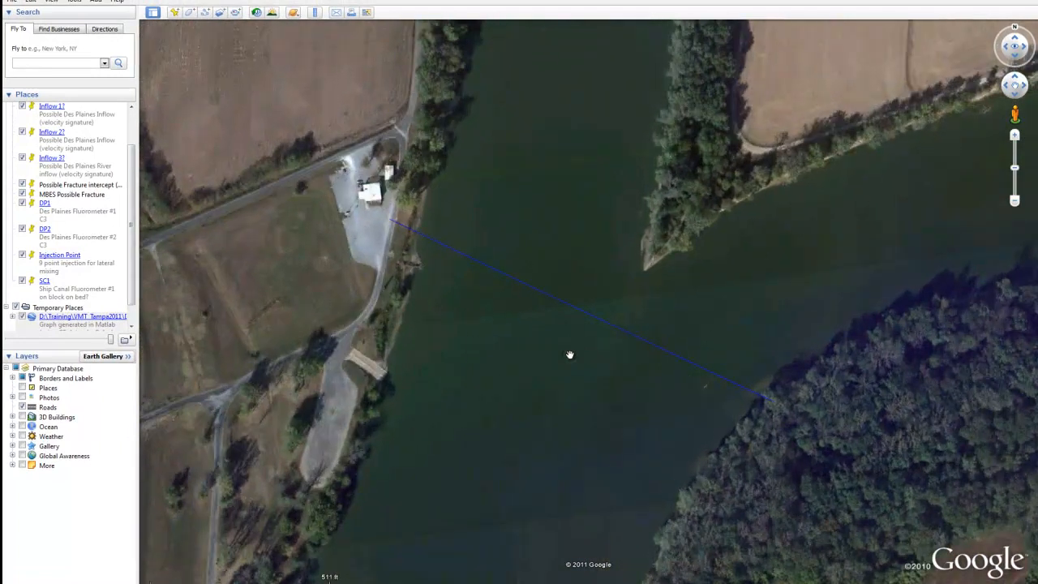
{"action": "left_click_drag", "start_coordinate": [573, 412], "coordinate": [614, 251]}
{"action": "left_click", "coordinate": [1019, 39]}
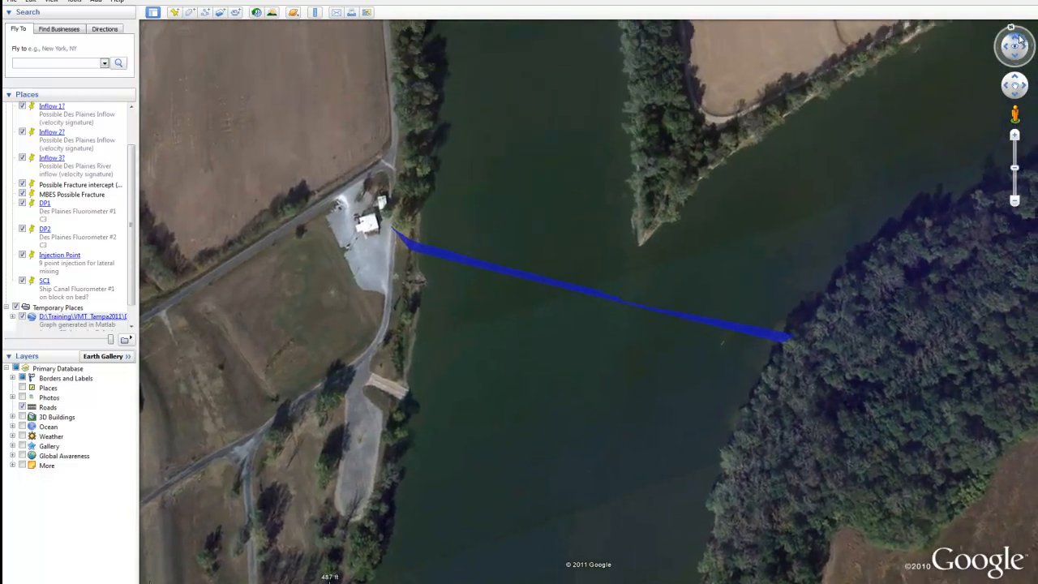
{"action": "left_click_drag", "start_coordinate": [1020, 39], "coordinate": [1011, 23]}
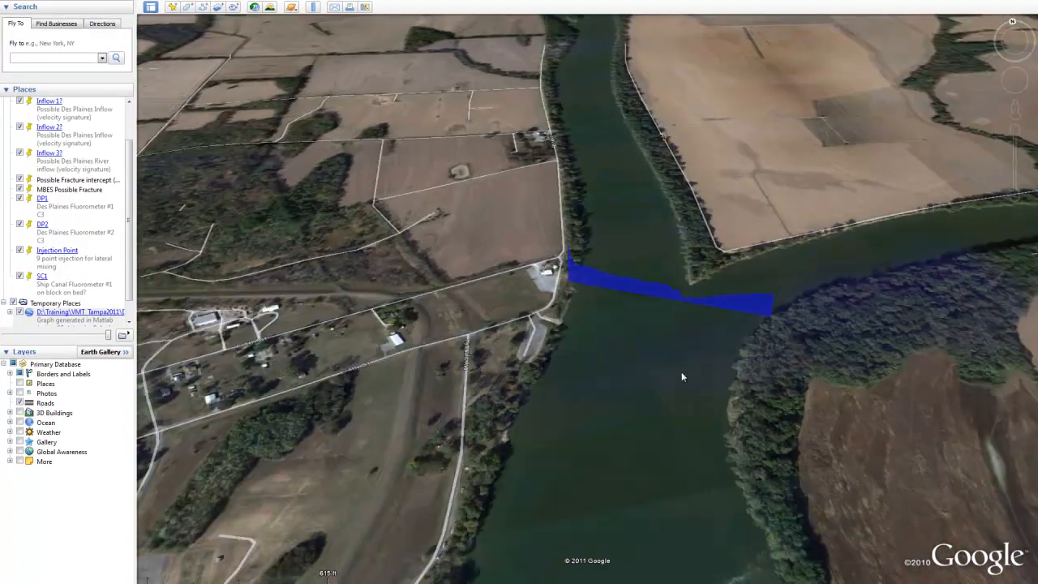
{"action": "double_click", "coordinate": [681, 371]}
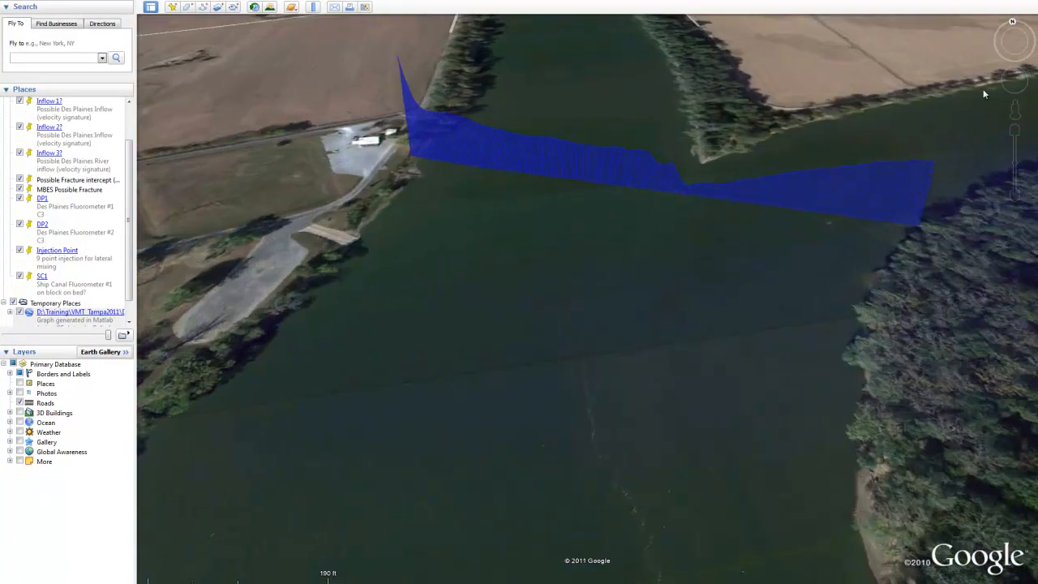
{"action": "left_click_drag", "start_coordinate": [1018, 40], "coordinate": [1017, 30]}
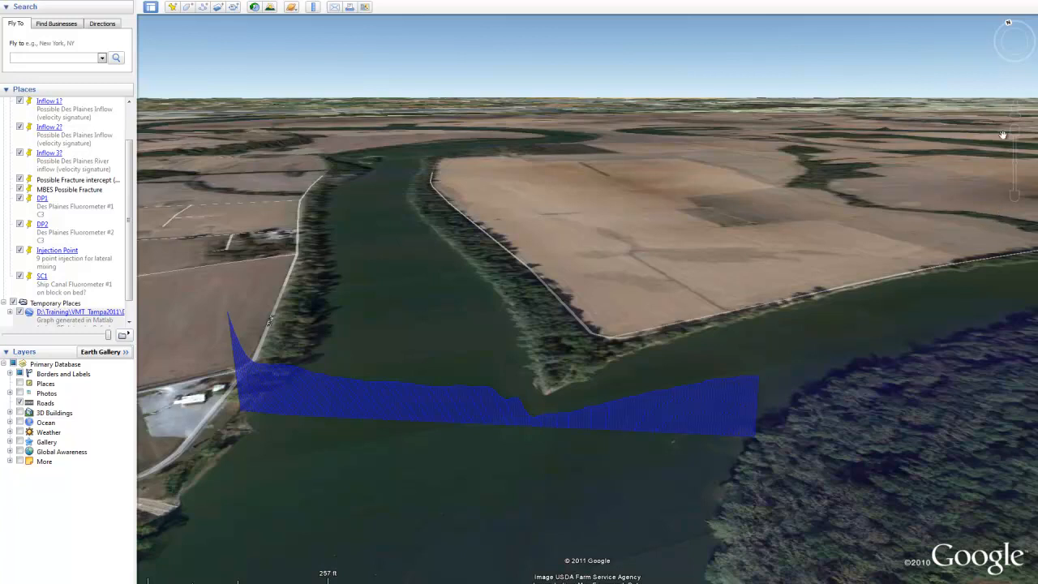
{"action": "mouse_move", "coordinate": [1008, 26]}
{"action": "left_mouse_down"}
{"action": "mouse_move", "coordinate": [982, 52]}
{"action": "mouse_move", "coordinate": [996, 141]}
{"action": "left_mouse_up"}
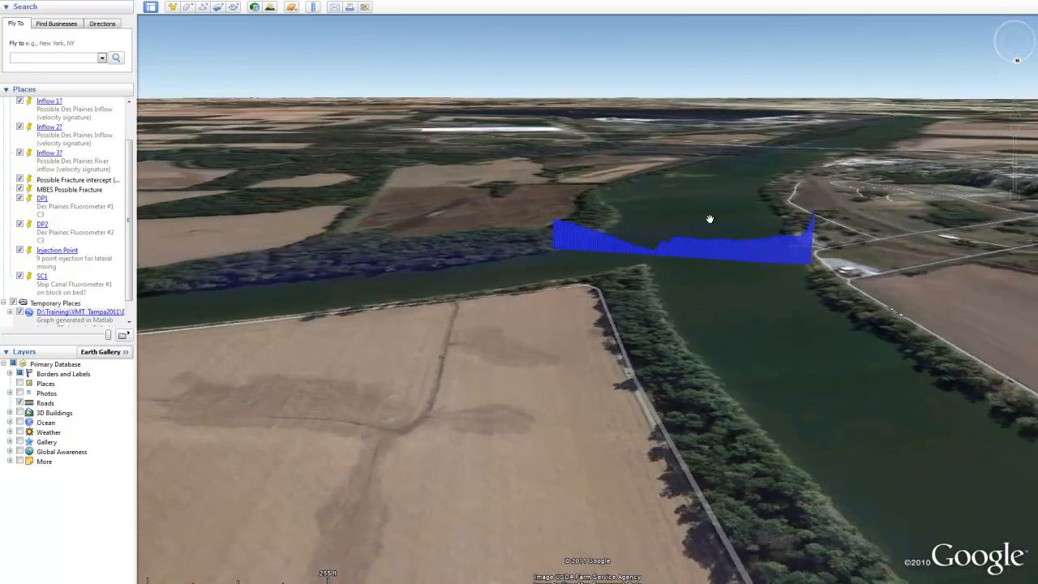
{"action": "scroll", "coordinate": [709, 218], "scroll_direction": "up", "scroll_amount": 3}
{"action": "scroll", "coordinate": [709, 219], "scroll_direction": "down", "scroll_amount": 3}
{"action": "scroll", "coordinate": [710, 218], "scroll_direction": "up", "scroll_amount": 3}
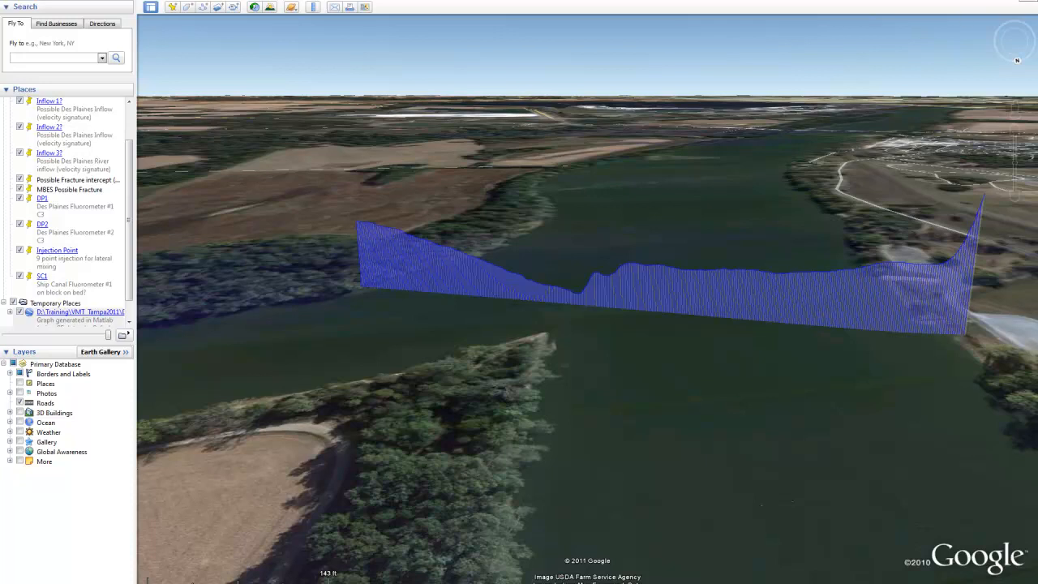
- Close Google Earth, discarding the unsaved temporary places, and dismiss the VMT cross section and status messages
{"action": "left_click", "coordinate": [1028, 1]}
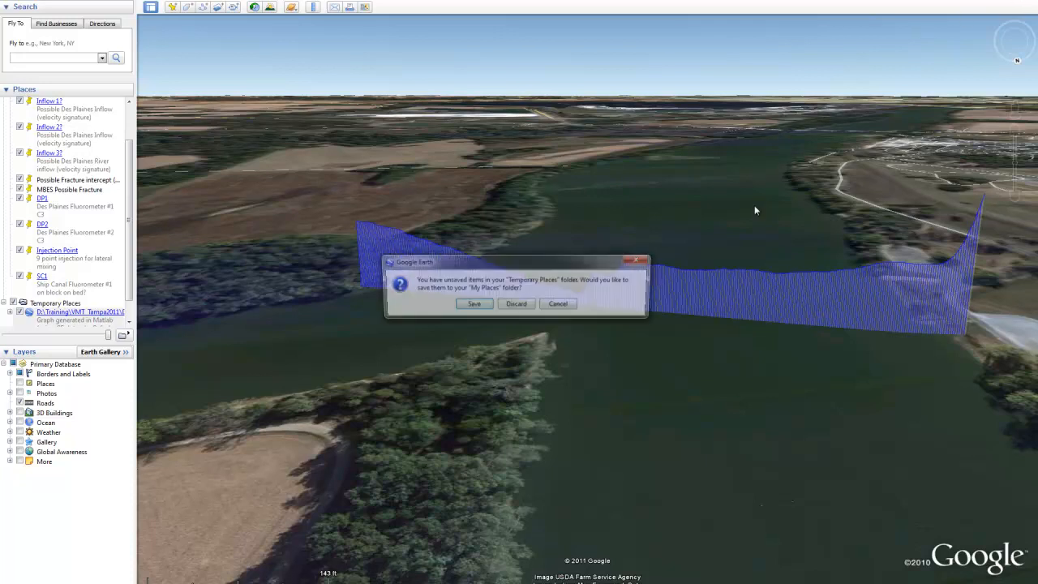
{"action": "left_click", "coordinate": [523, 306]}
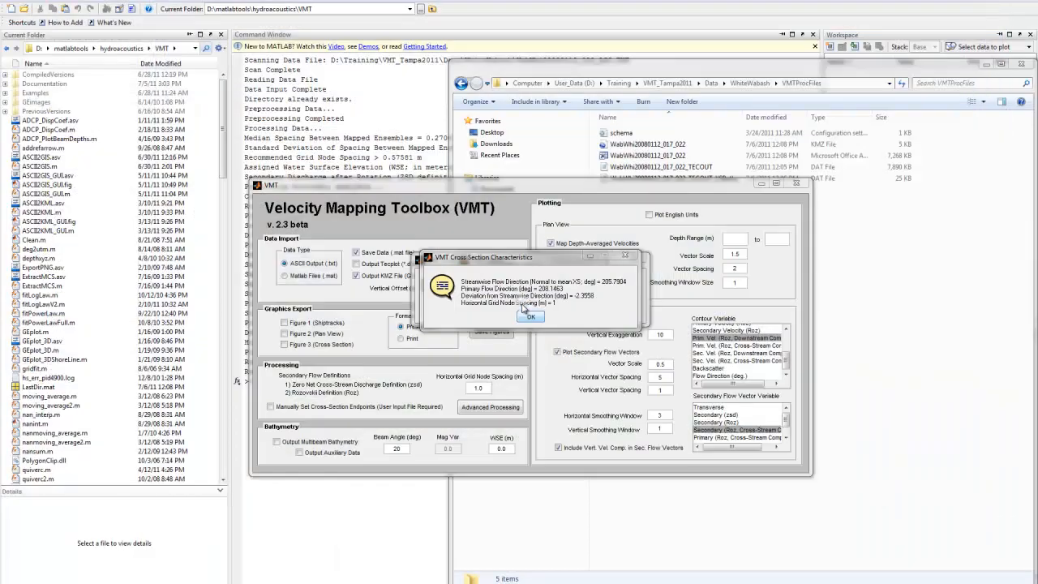
{"action": "left_click", "coordinate": [531, 316]}
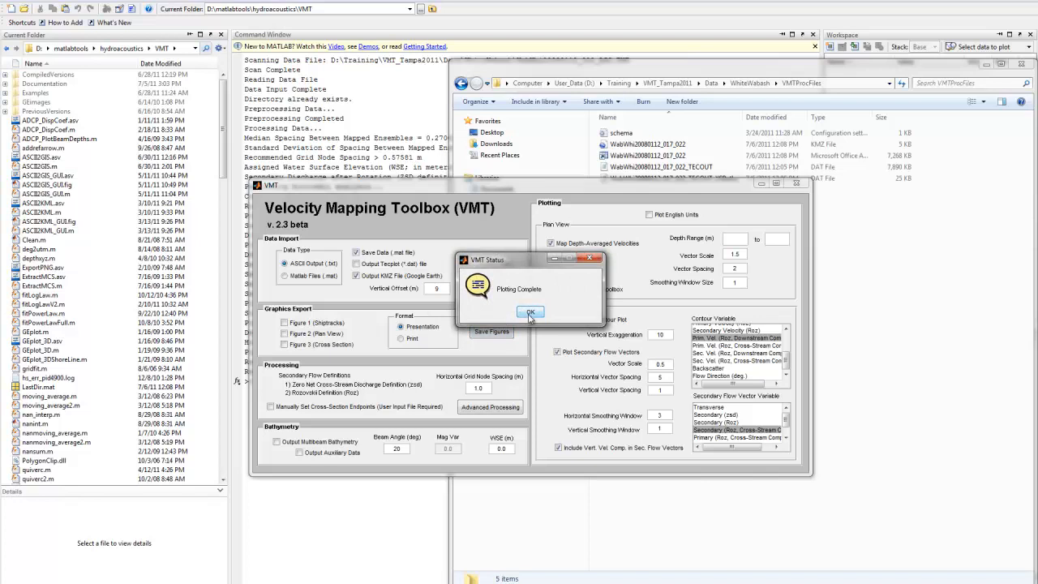
{"action": "left_click", "coordinate": [530, 314]}
- Turn off the KMZ output, the depth-averaged velocity map and the cross section contour plot
{"action": "left_click", "coordinate": [355, 276]}
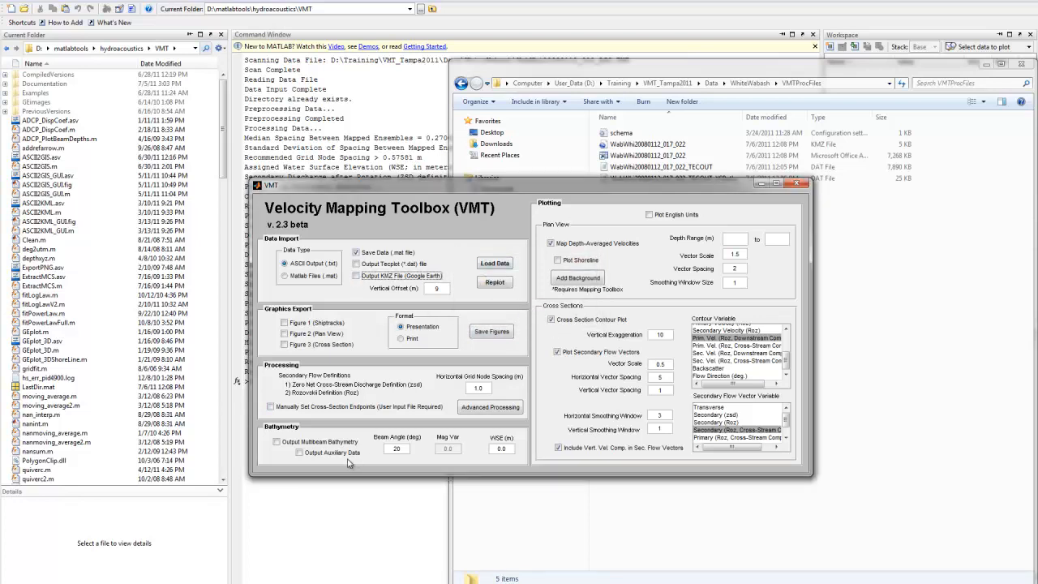
{"action": "left_click", "coordinate": [551, 243]}
{"action": "left_click", "coordinate": [552, 321]}
{"action": "left_click", "coordinate": [552, 320]}
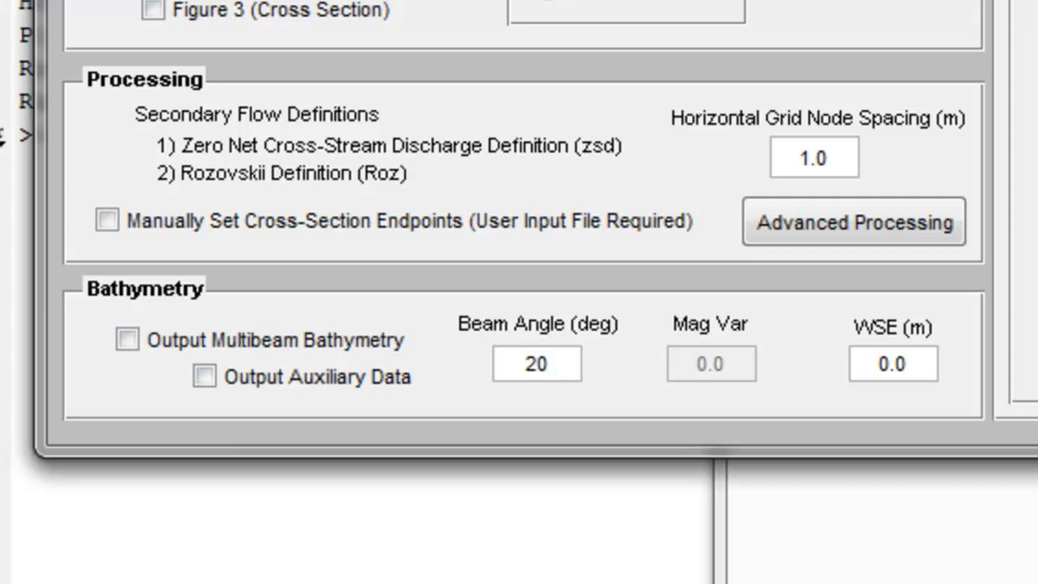
- Enable multibeam bathymetry output with auxiliary data and set the water surface elevation to 300.0 m
{"action": "left_click", "coordinate": [128, 338]}
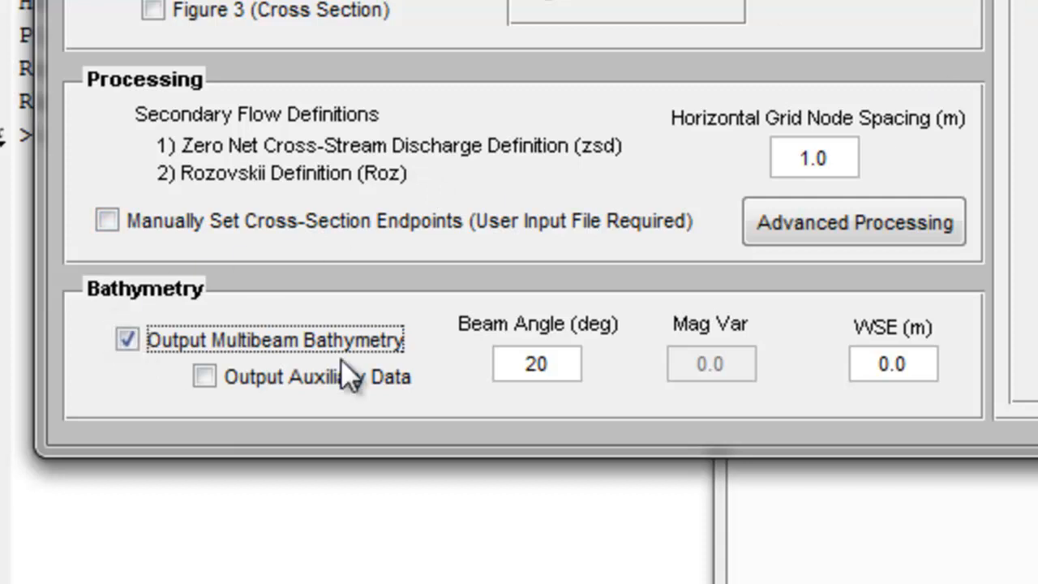
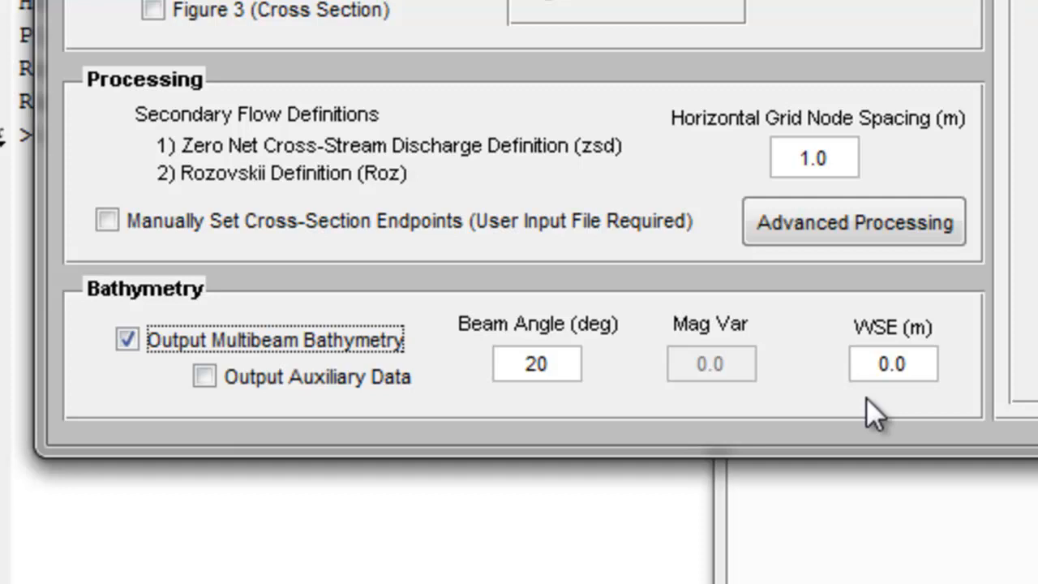
{"action": "left_click_drag", "start_coordinate": [916, 364], "coordinate": [876, 364]}
{"action": "type", "text": "300.0"}
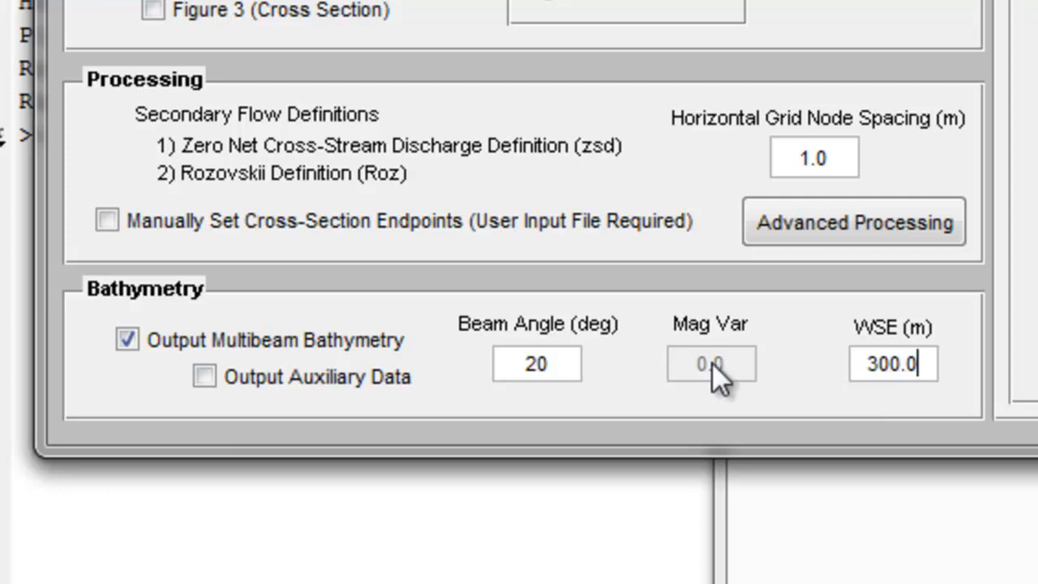
{"action": "left_click", "coordinate": [203, 375]}
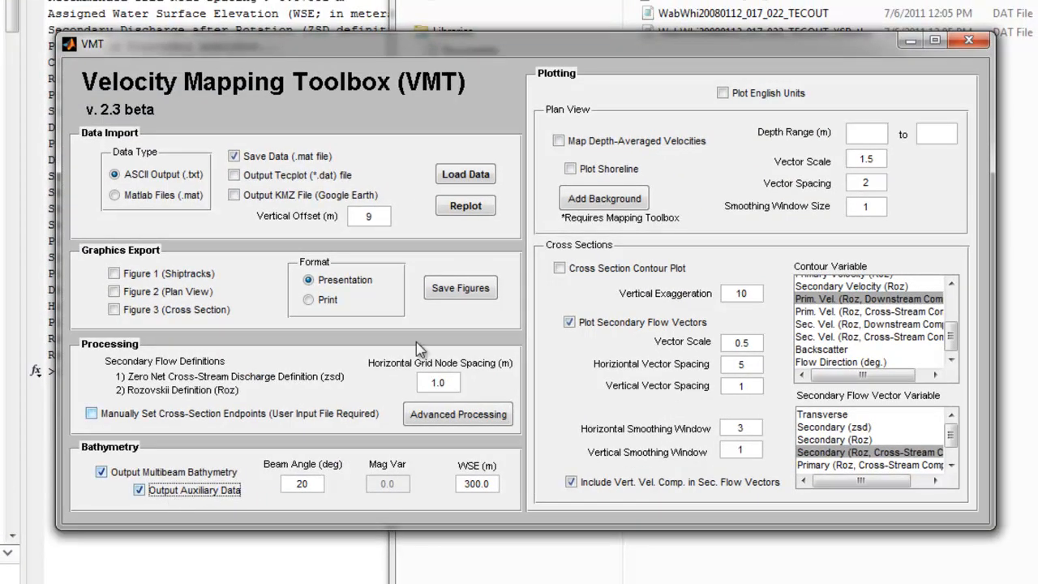
- Load all four WhiteWabash ASCII transect files to export the multibeam bathymetry, and dismiss the status message
{"action": "left_click", "coordinate": [464, 176]}
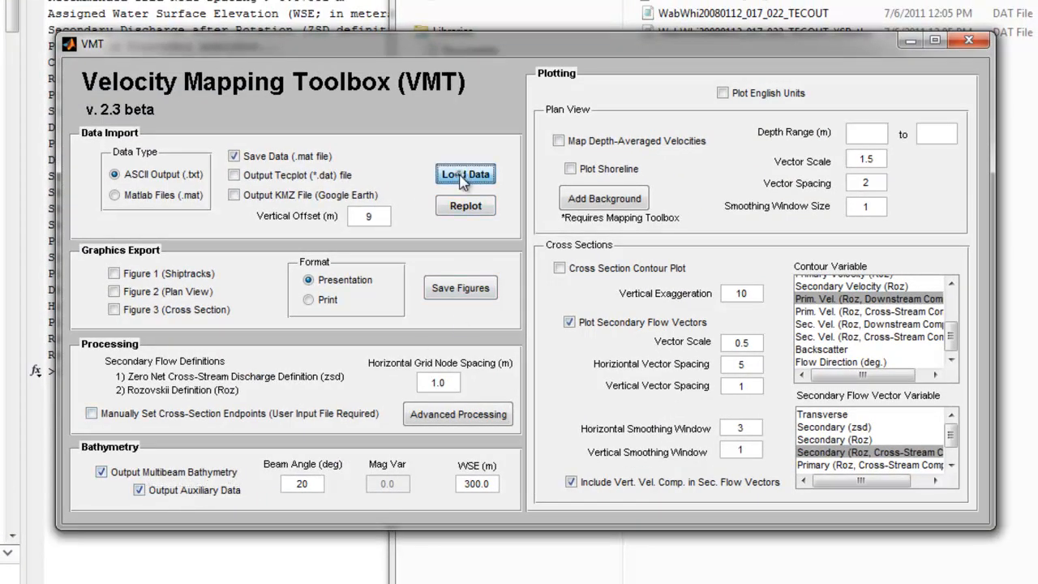
{"action": "key", "text": "Return"}
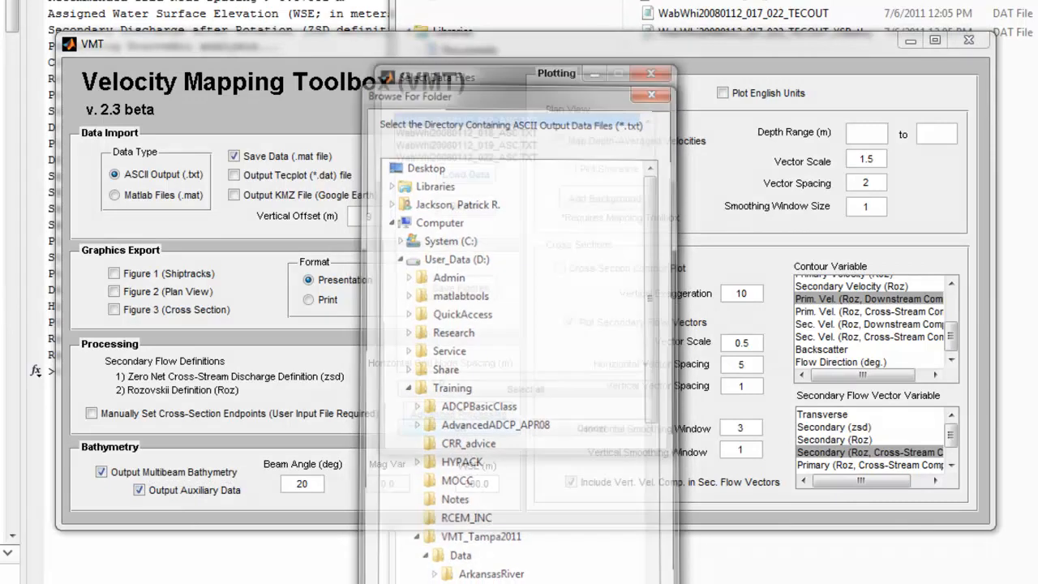
{"action": "left_click", "coordinate": [512, 401]}
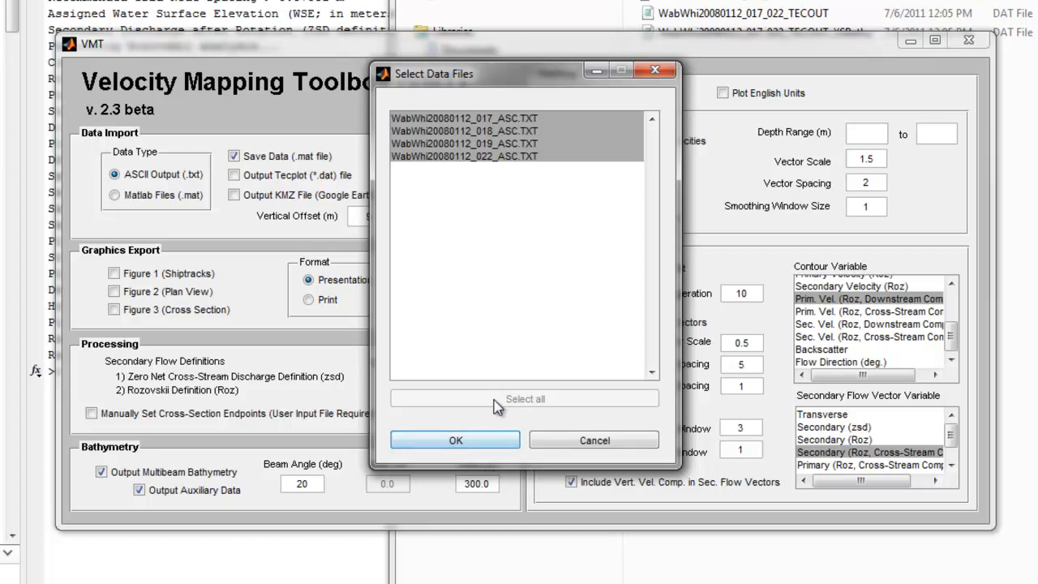
{"action": "left_click", "coordinate": [487, 442]}
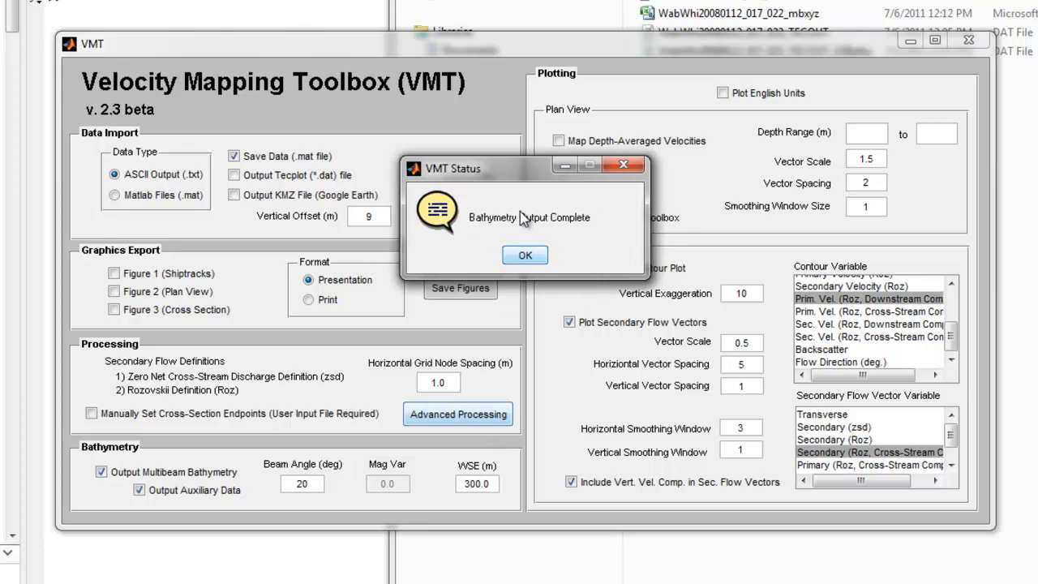
{"action": "left_click", "coordinate": [525, 256]}
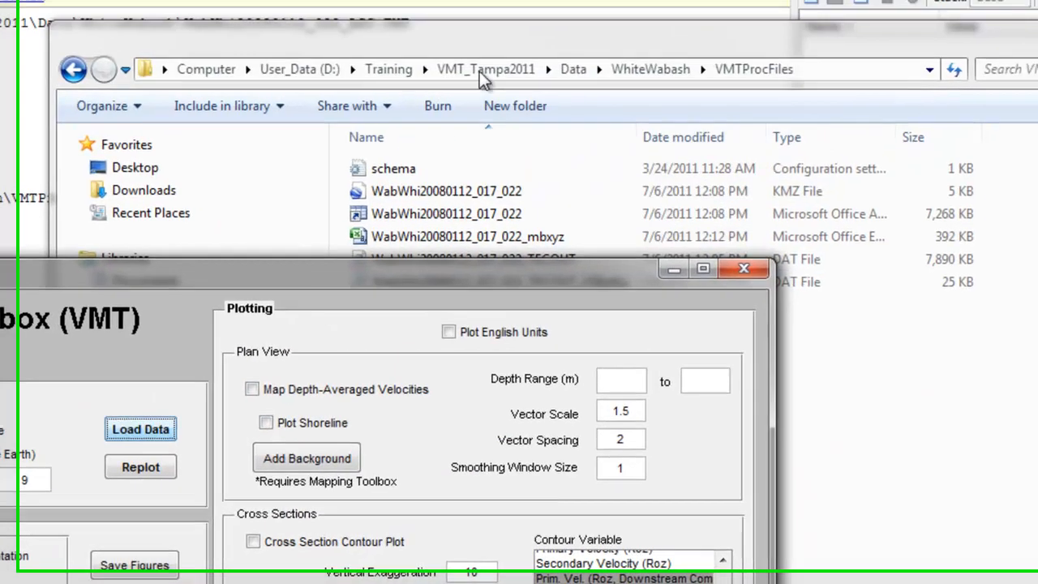
- Open the exported WabWhi20080112_017_022_mbxyz file from the VMTProcFiles folder in Excel and fit all column widths to their contents
{"action": "left_click", "coordinate": [457, 56]}
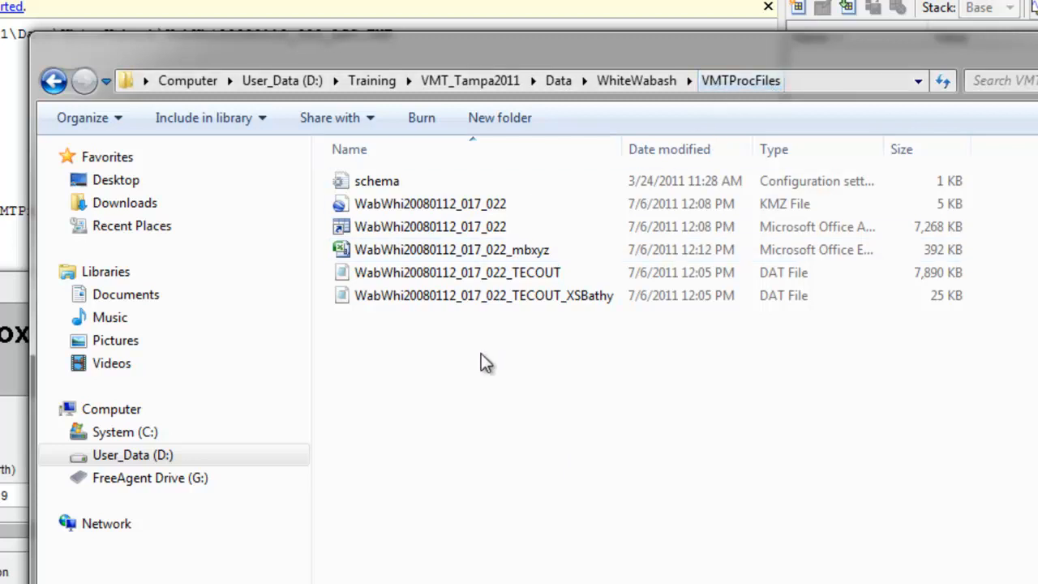
{"action": "double_click", "coordinate": [496, 257]}
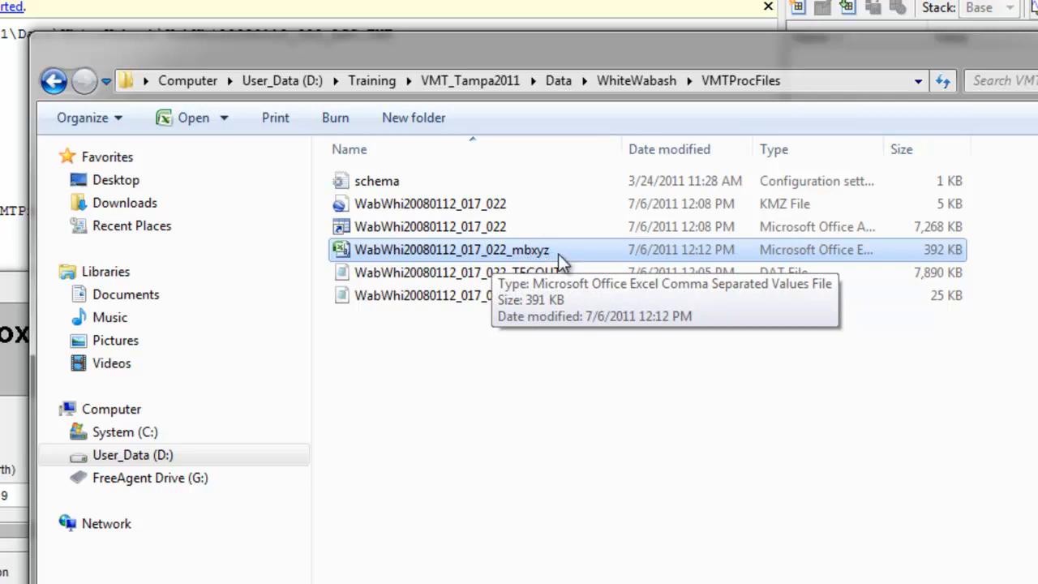
{"action": "double_click", "coordinate": [533, 253]}
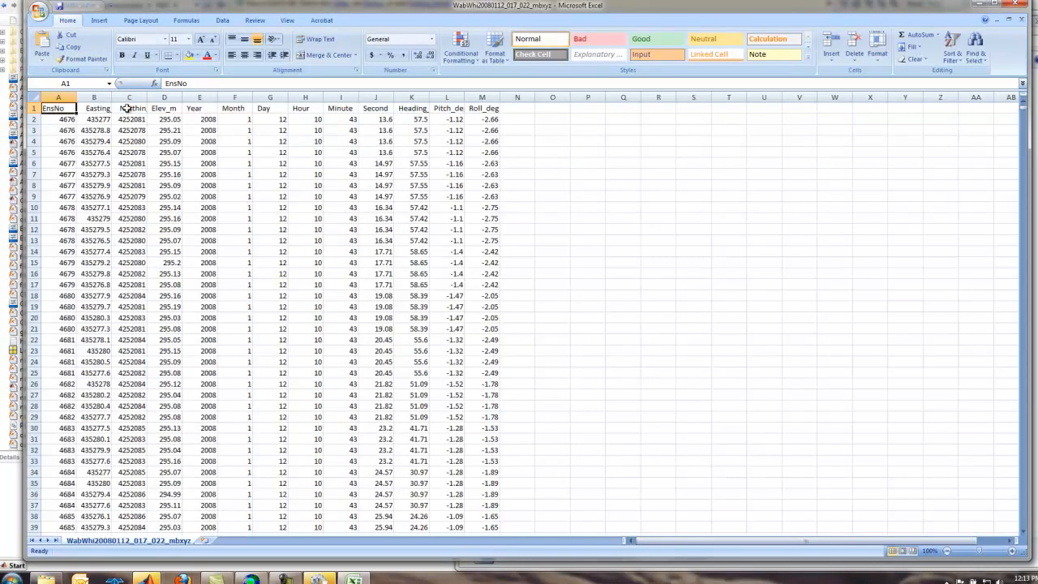
{"action": "left_click", "coordinate": [34, 98]}
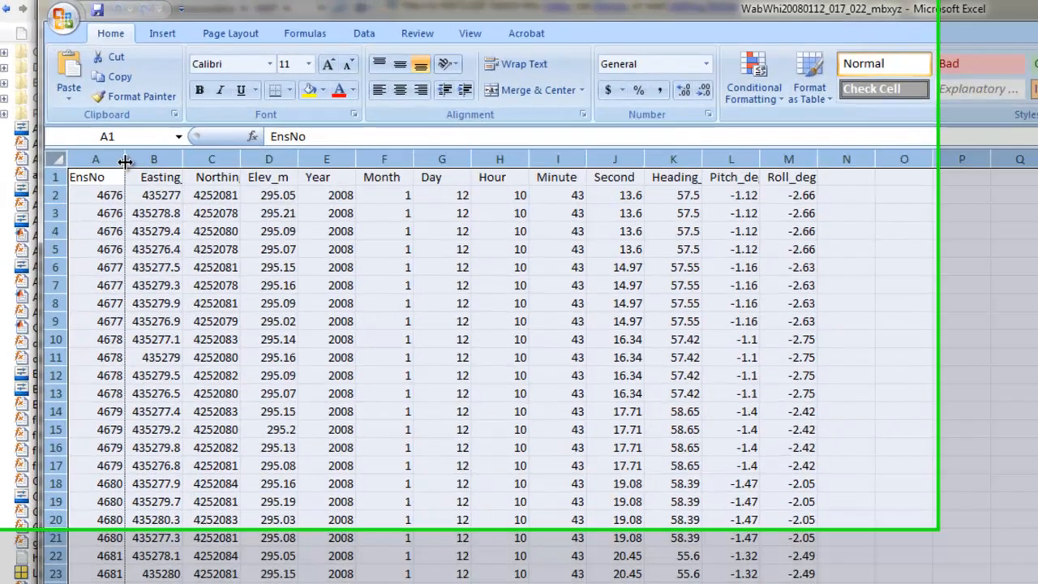
{"action": "double_click", "coordinate": [125, 162]}
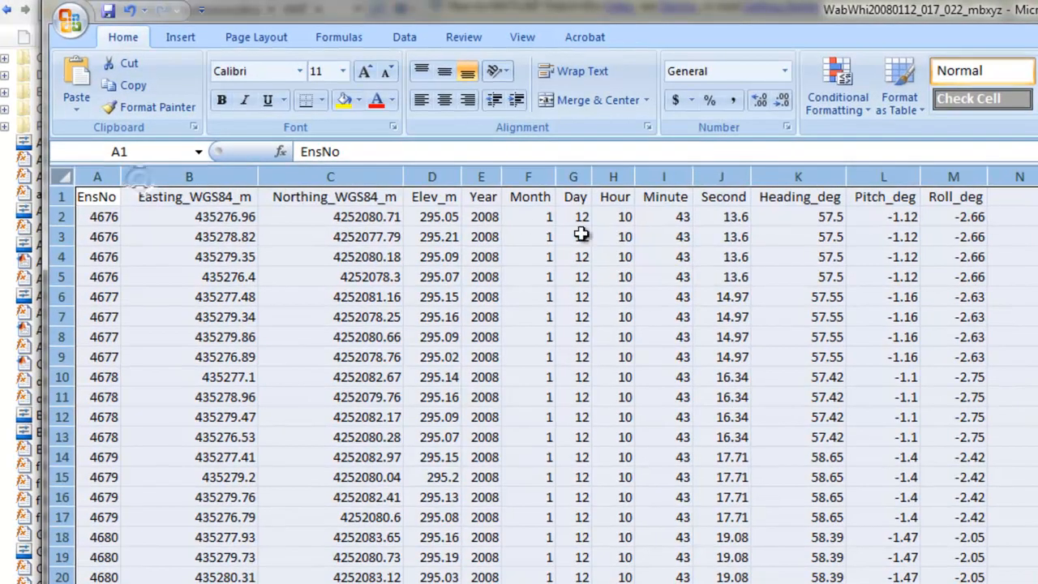
{"action": "left_click", "coordinate": [472, 202]}
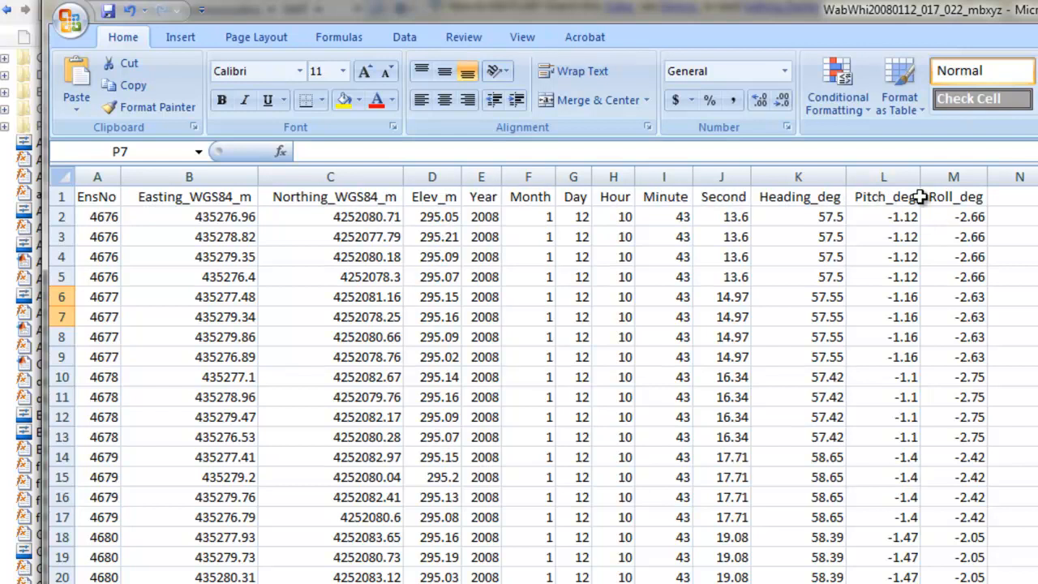
- Examine the elevation column and the auxiliary date, time, heading, pitch and roll columns of the bathymetry table
{"action": "left_click", "coordinate": [431, 176]}
{"action": "left_click_drag", "start_coordinate": [431, 176], "coordinate": [949, 179]}
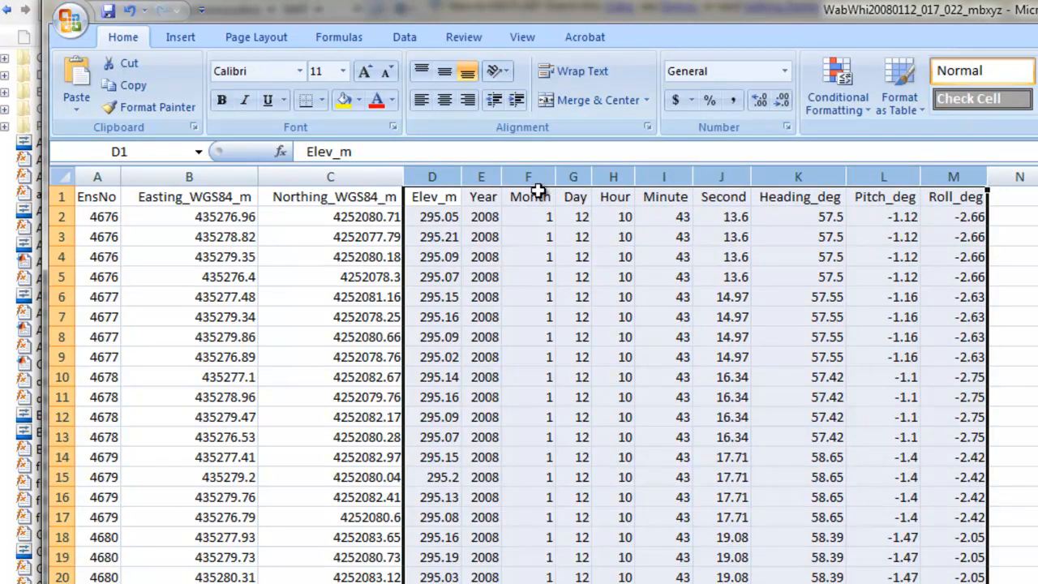
{"action": "left_click", "coordinate": [473, 195]}
{"action": "left_click_drag", "start_coordinate": [480, 176], "coordinate": [983, 176]}
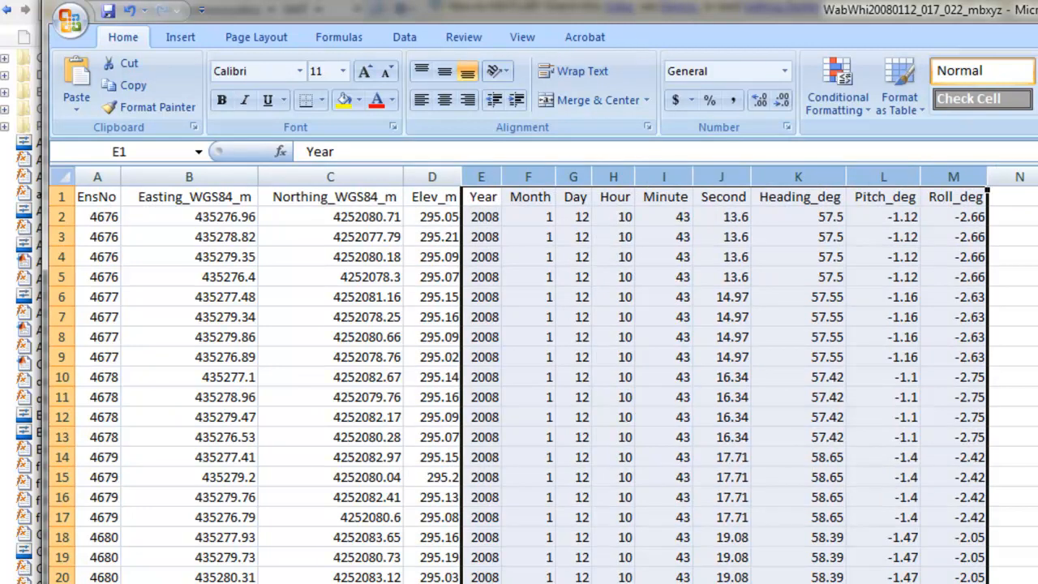
{"action": "left_click", "coordinate": [1037, 297]}
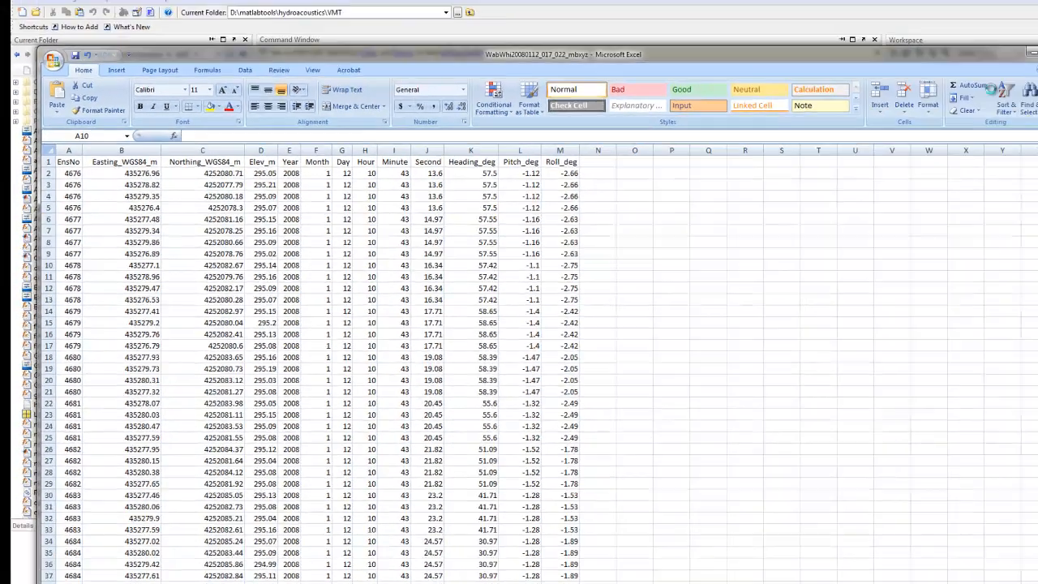
- Close the bathymetry spreadsheet without saving changes and switch to the river confluence map in ArcMap
{"action": "left_click", "coordinate": [979, 58]}
{"action": "left_click", "coordinate": [516, 325]}
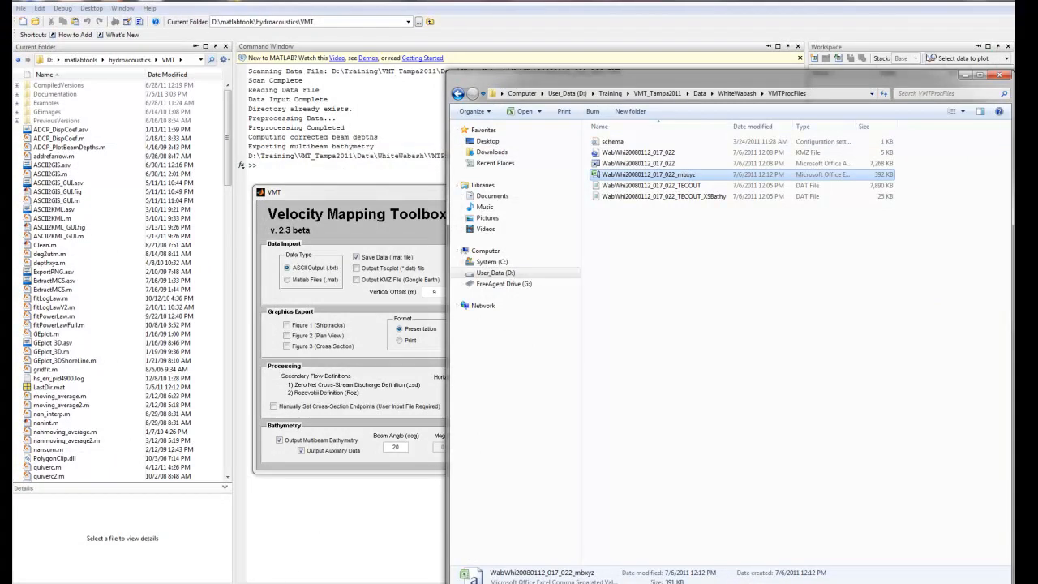
{"action": "left_click", "coordinate": [253, 583]}
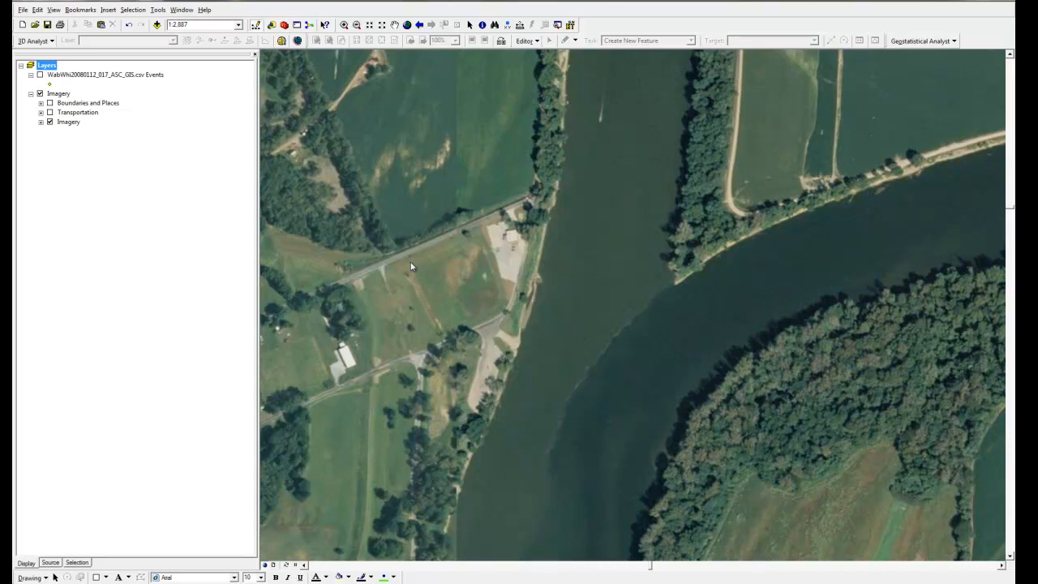
- Start adding XY data to the map, using WabWhi20080112_017_022_mbxyz.csv from the VMTProcFiles folder as the table
{"action": "left_click", "coordinate": [157, 10]}
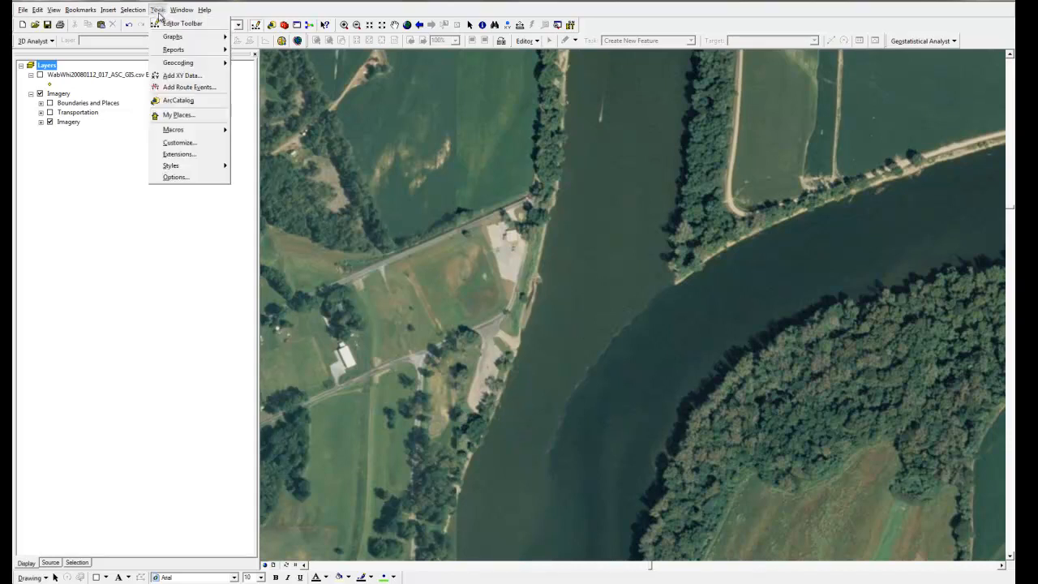
{"action": "left_click", "coordinate": [173, 79]}
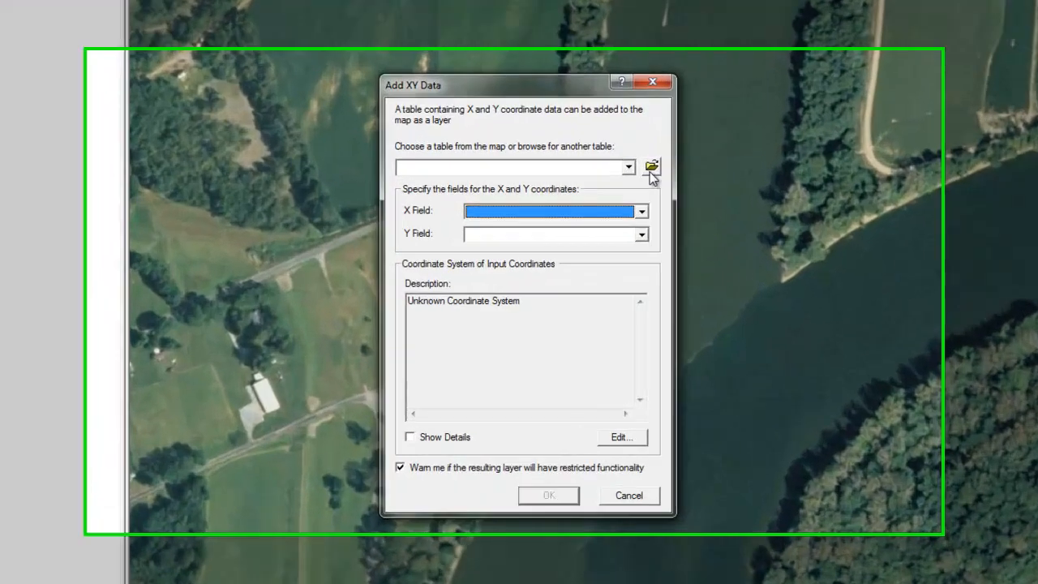
{"action": "left_click", "coordinate": [592, 210]}
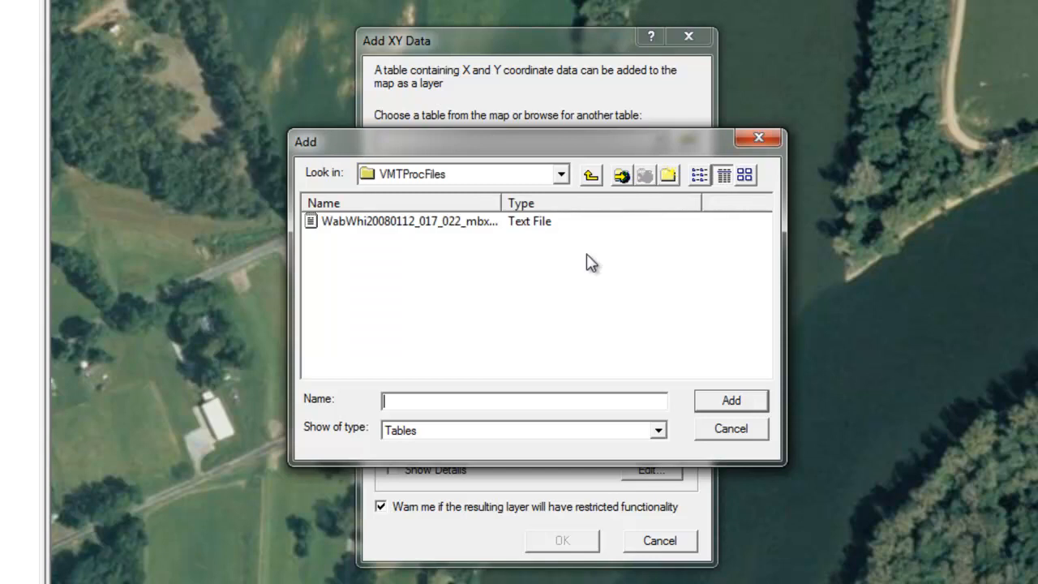
{"action": "left_click_drag", "start_coordinate": [501, 202], "coordinate": [547, 202]}
{"action": "left_click", "coordinate": [453, 232]}
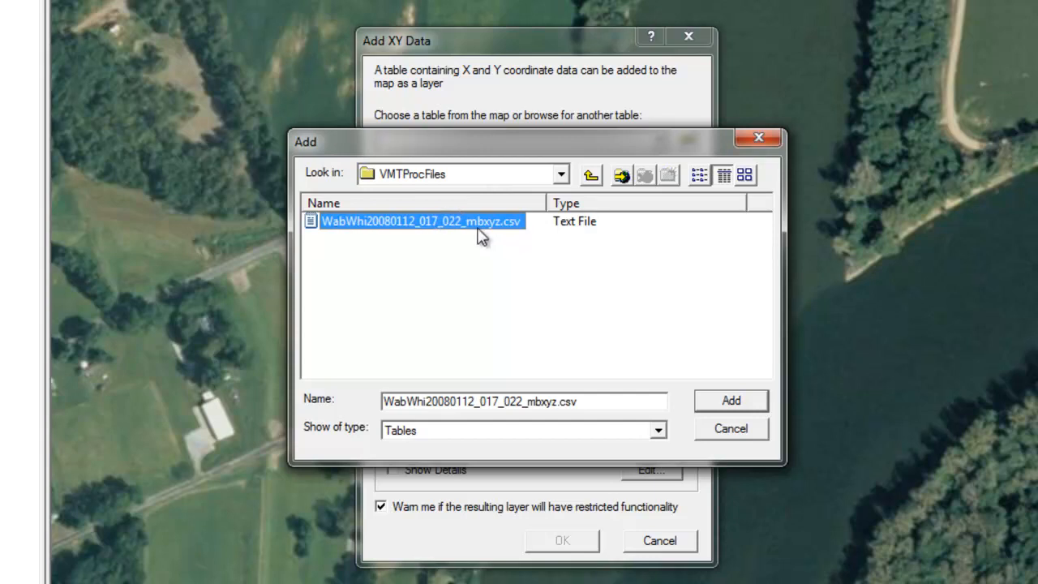
{"action": "left_click", "coordinate": [726, 406]}
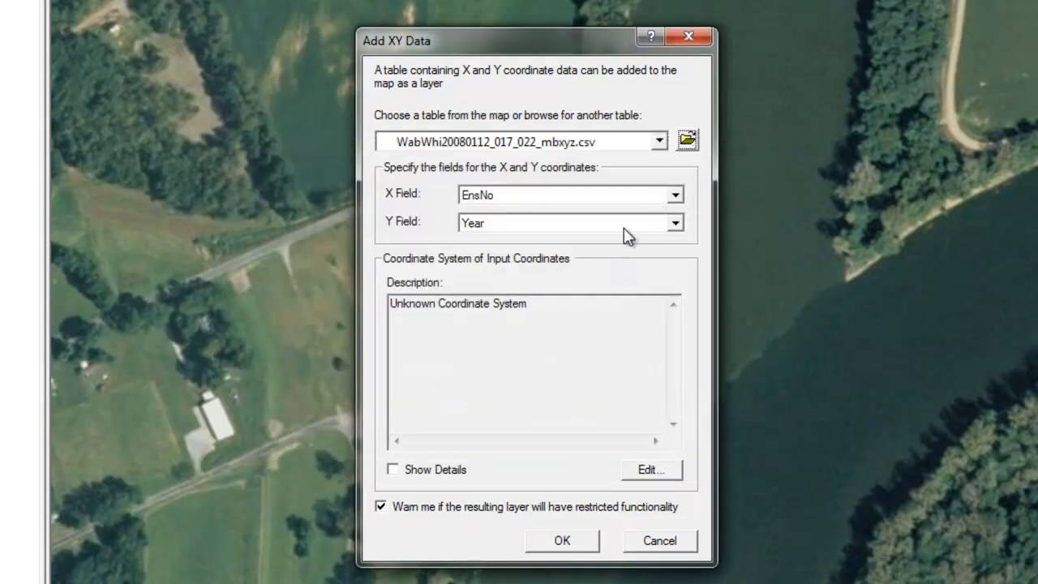
- Assign Easting_WGS84_m as the X field and Northing_WGS84_m as the Y field of the XY data
{"action": "left_click", "coordinate": [675, 194]}
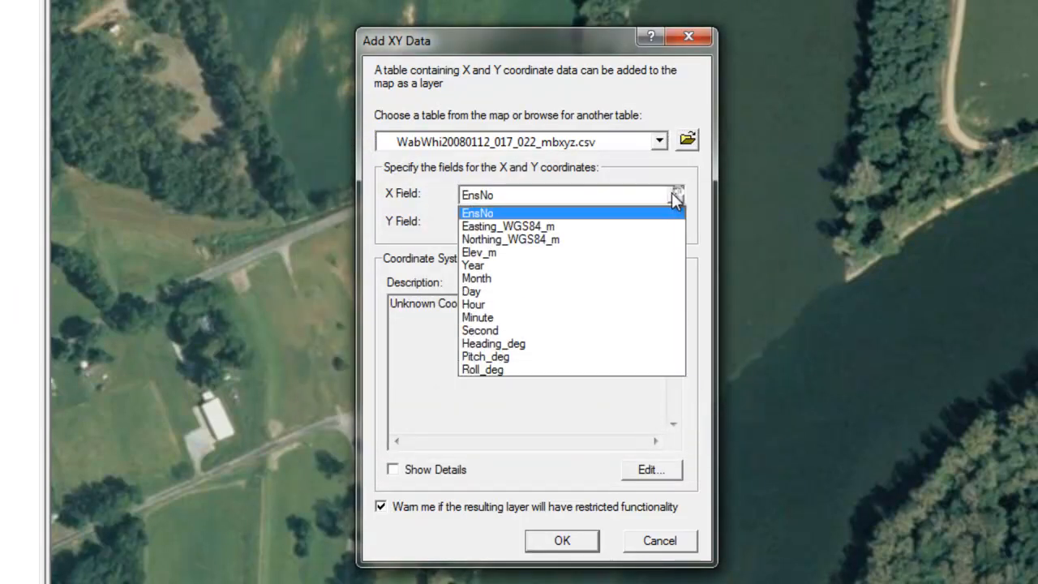
{"action": "left_click", "coordinate": [620, 227]}
{"action": "left_click", "coordinate": [675, 223]}
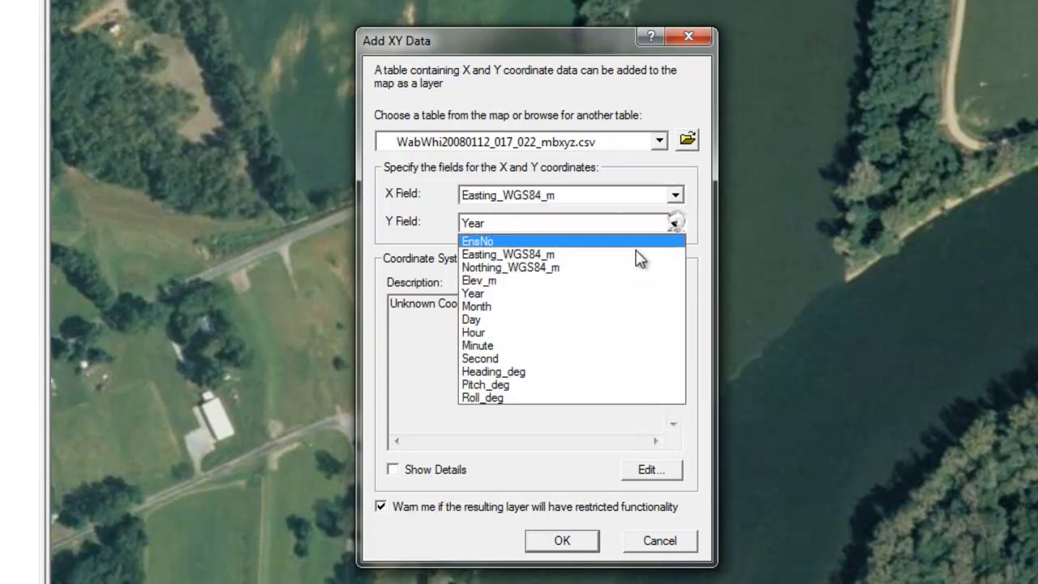
{"action": "left_click", "coordinate": [626, 269]}
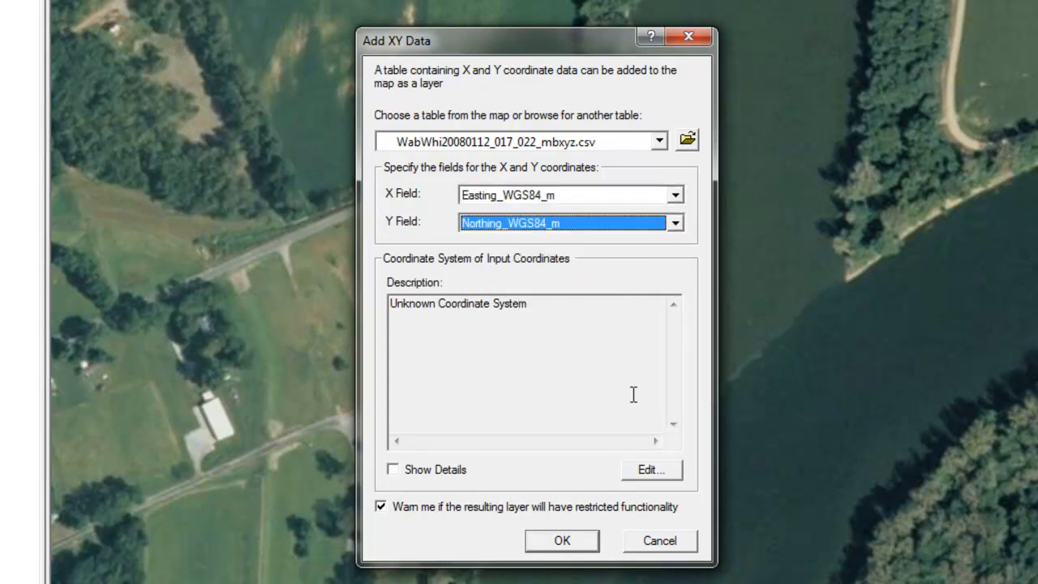
- Set the input coordinate system of the XY data to the projected system WGS 1984 UTM Zone 16N
{"action": "left_click", "coordinate": [651, 471]}
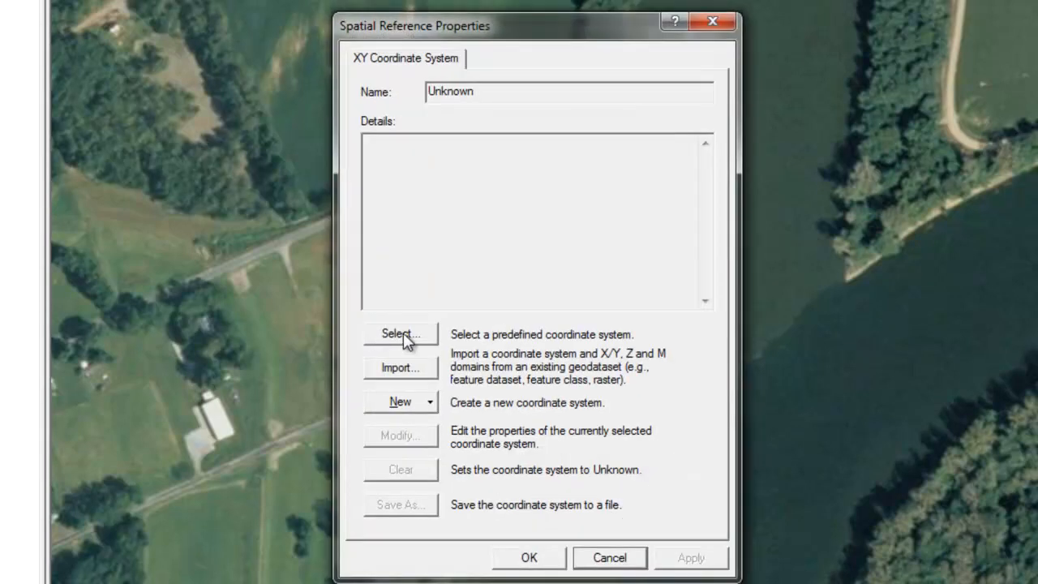
{"action": "left_click", "coordinate": [404, 338]}
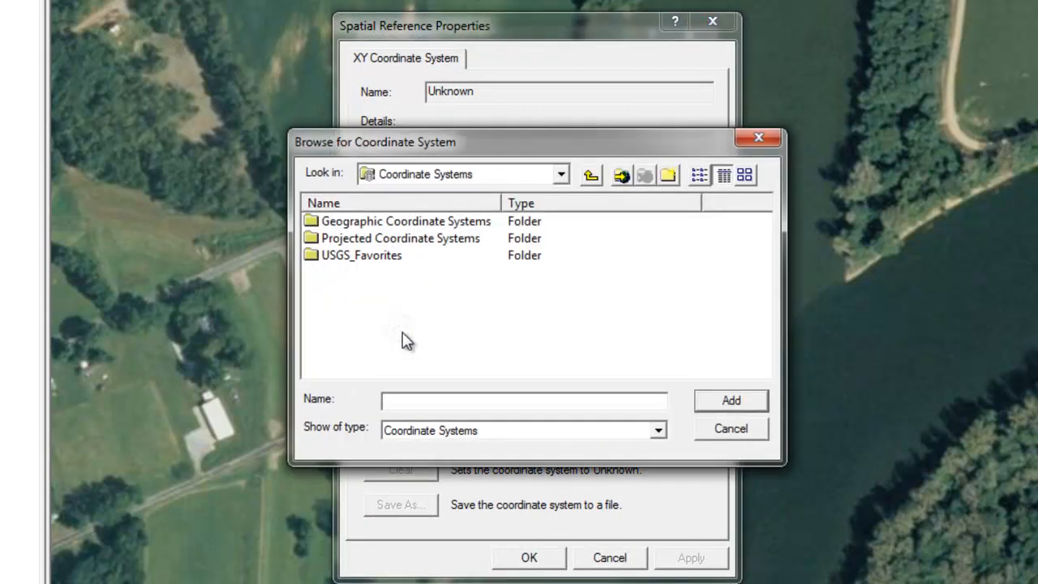
{"action": "left_click", "coordinate": [364, 240]}
{"action": "double_click", "coordinate": [364, 240]}
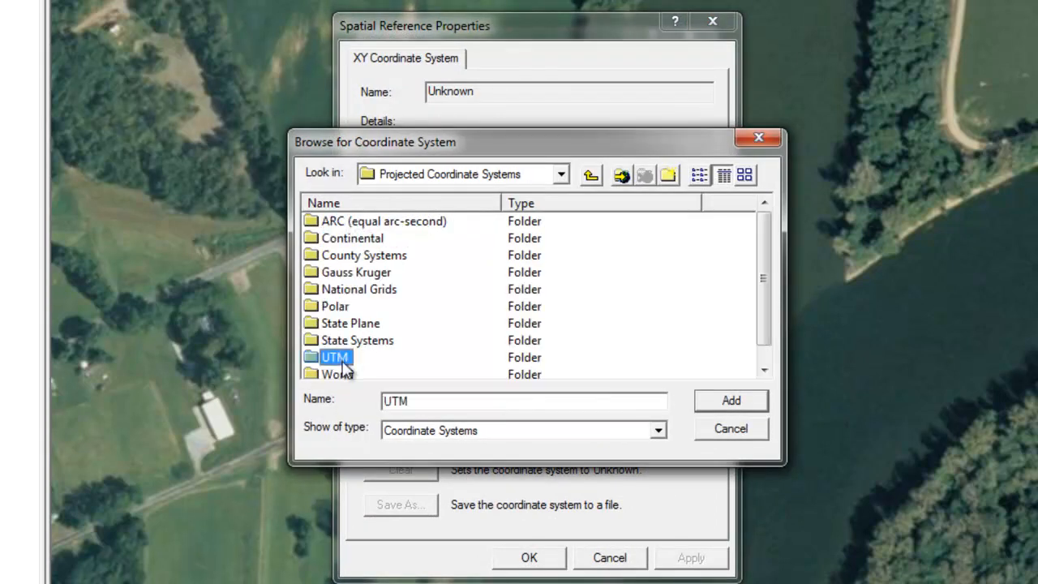
{"action": "double_click", "coordinate": [345, 359]}
{"action": "double_click", "coordinate": [355, 323]}
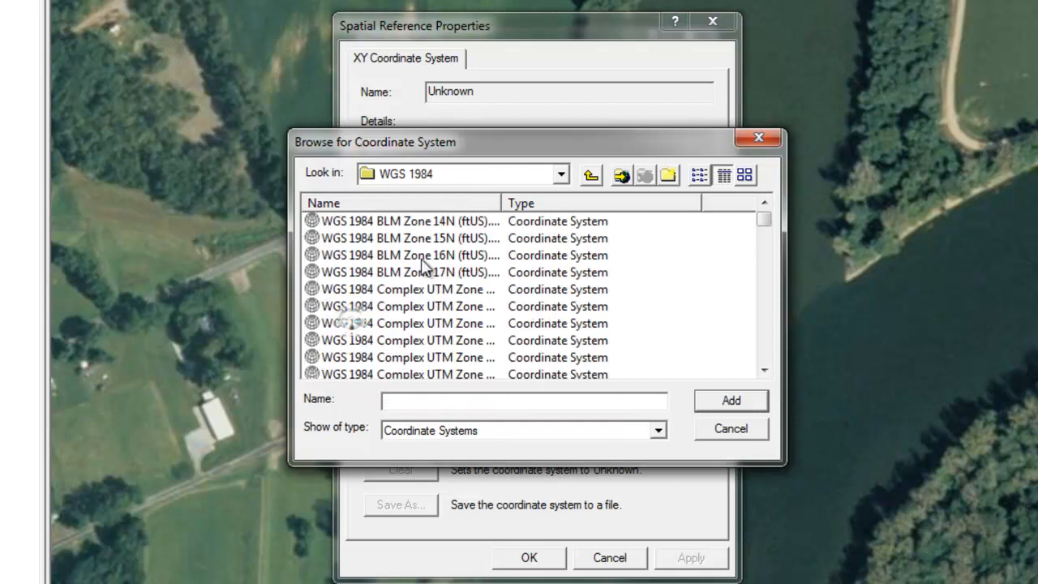
{"action": "scroll", "coordinate": [425, 280], "scroll_direction": "down", "scroll_amount": 2}
{"action": "left_click", "coordinate": [431, 322]}
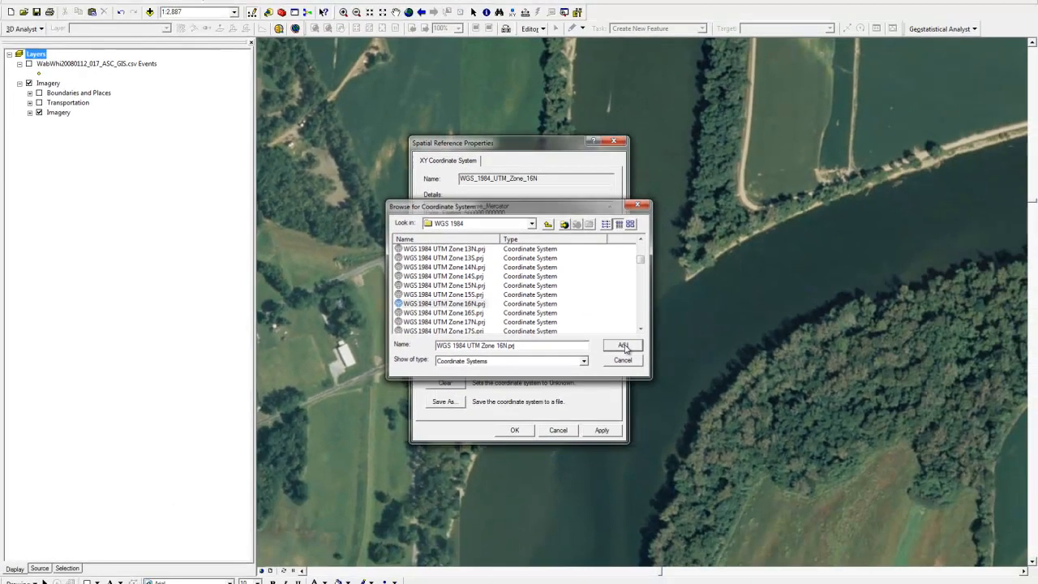
{"action": "left_click", "coordinate": [730, 399]}
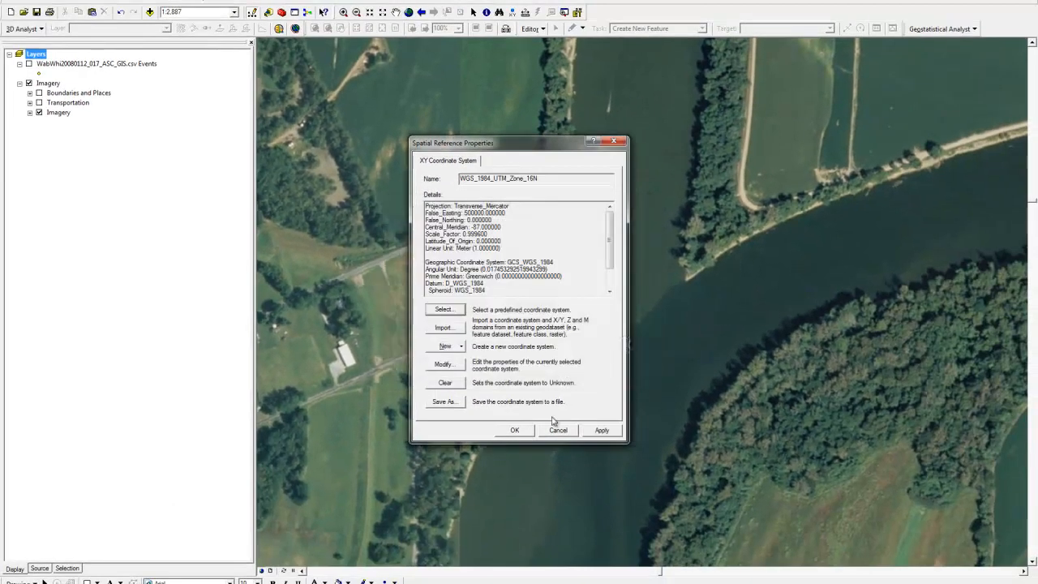
{"action": "left_click", "coordinate": [514, 432]}
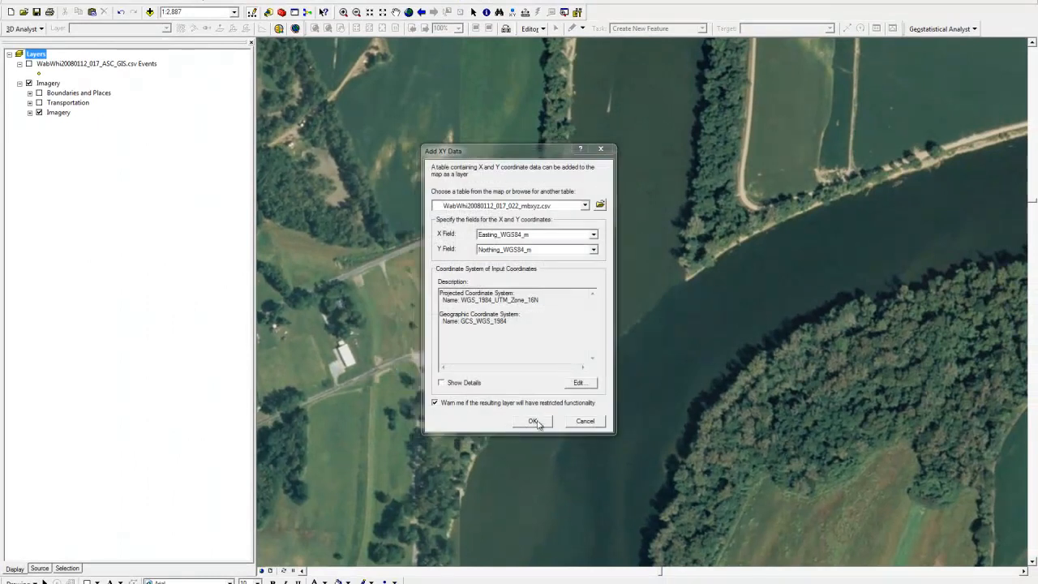
- Finish adding the multibeam bathymetry XY points to the map, accepting the missing Object-ID field, and recolour their symbol white
{"action": "left_click", "coordinate": [533, 422]}
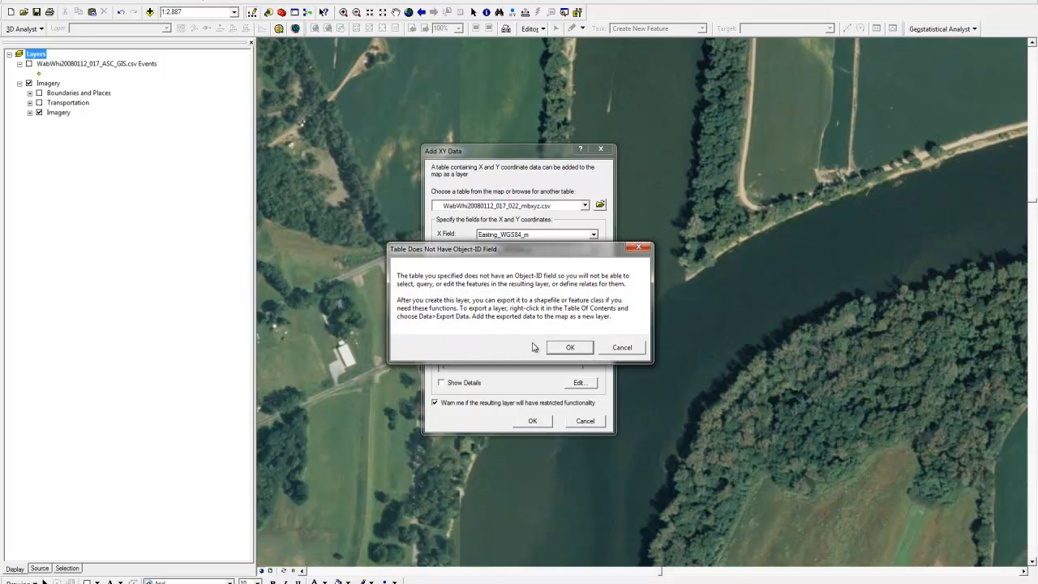
{"action": "left_click", "coordinate": [573, 348]}
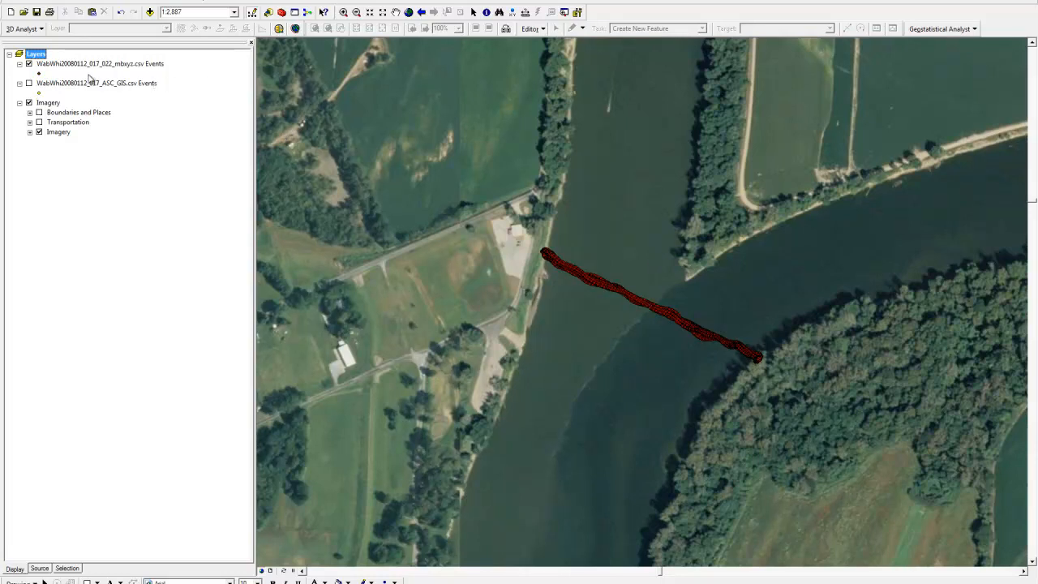
{"action": "left_click", "coordinate": [38, 74]}
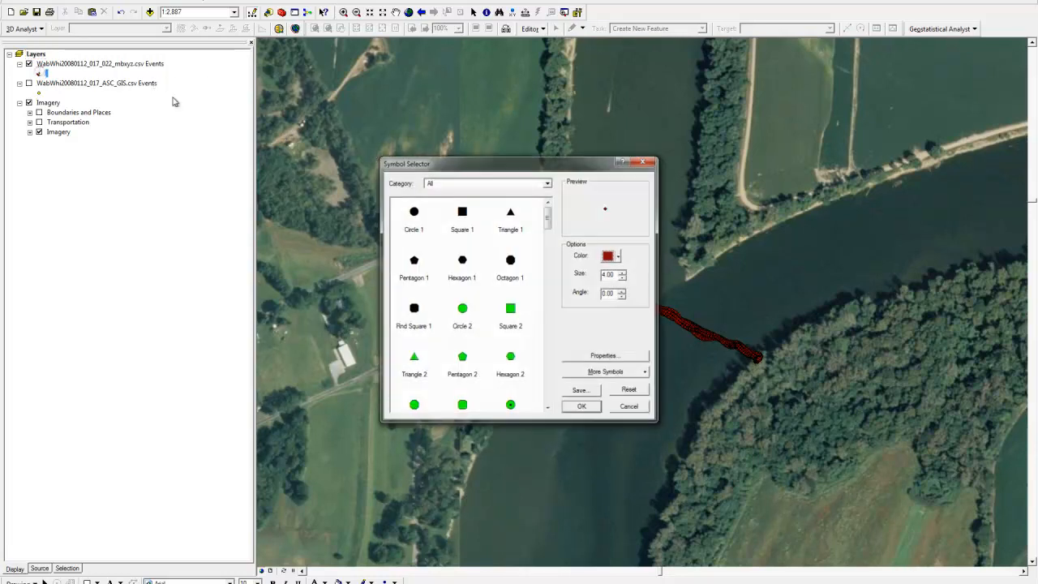
{"action": "left_click", "coordinate": [620, 256]}
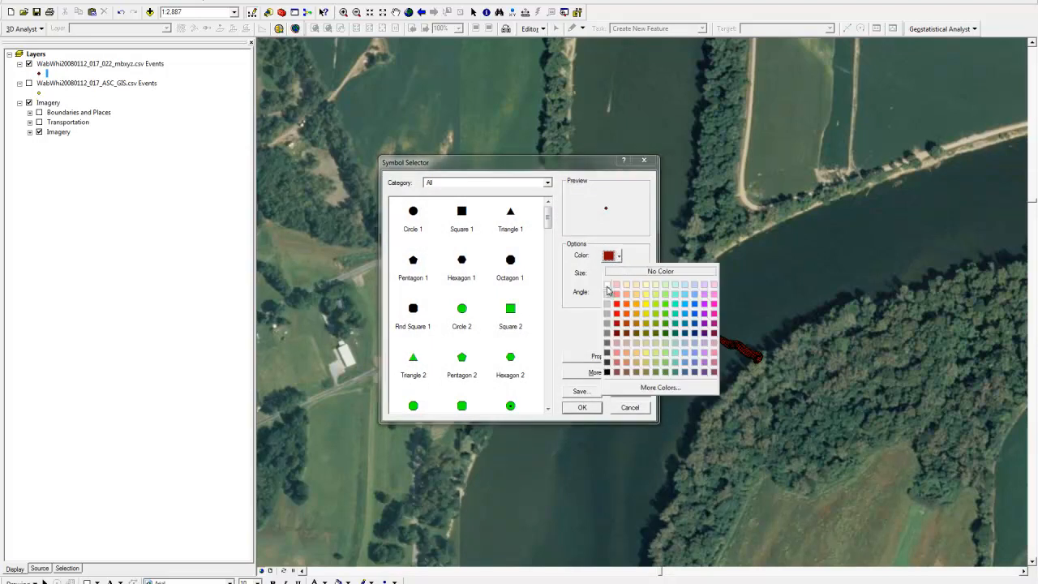
{"action": "left_click", "coordinate": [607, 285]}
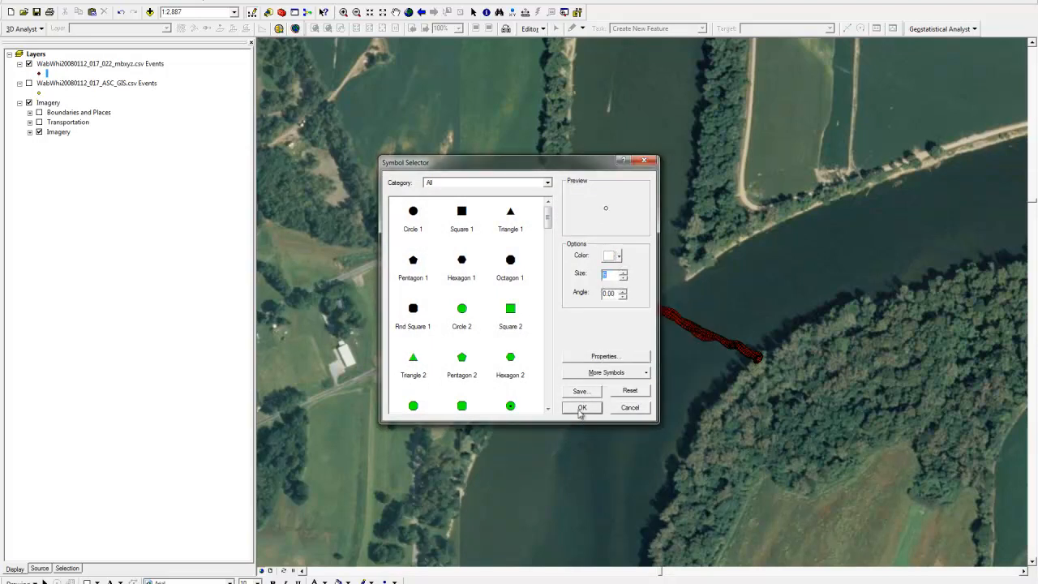
{"action": "left_click", "coordinate": [582, 407]}
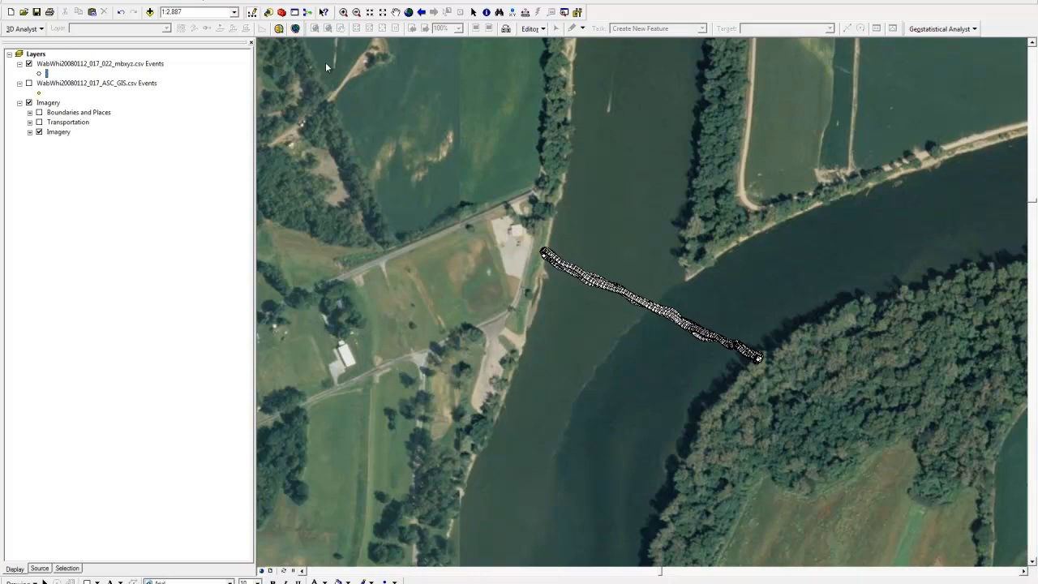
- Inspect the spacing of the bathymetry points in mid-river and examine the layer's attribute table, closing it when done
{"action": "left_click", "coordinate": [344, 11]}
{"action": "left_click_drag", "start_coordinate": [601, 281], "coordinate": [610, 293]}
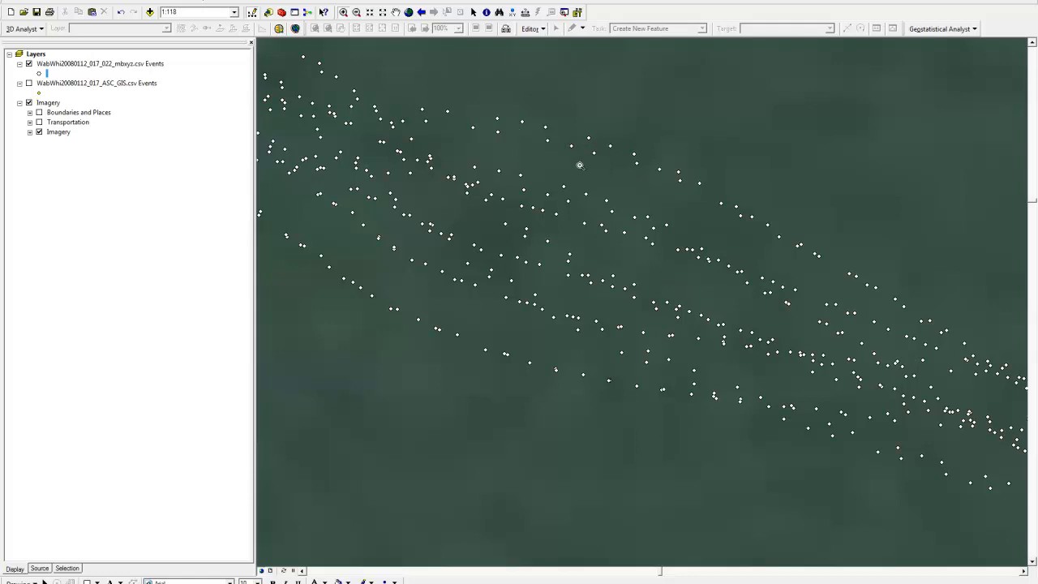
{"action": "left_click", "coordinate": [61, 68]}
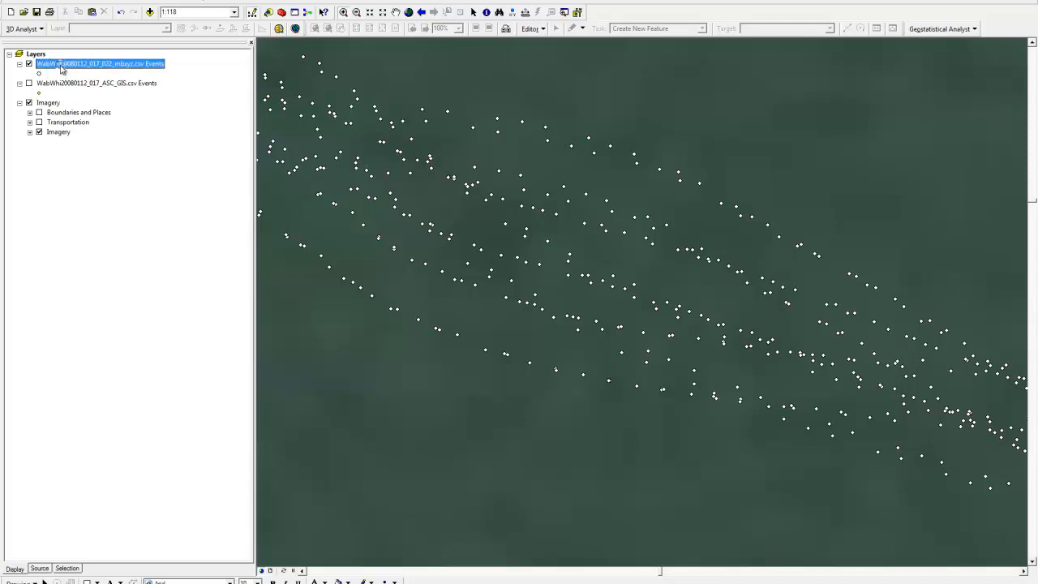
{"action": "right_click", "coordinate": [60, 67]}
{"action": "left_click", "coordinate": [98, 101]}
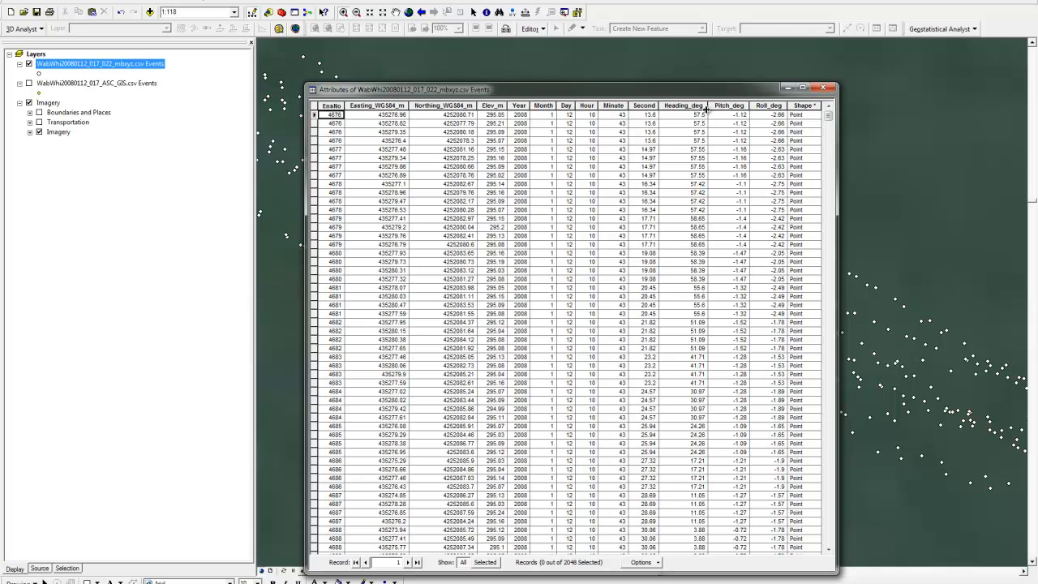
{"action": "left_click", "coordinate": [825, 87]}
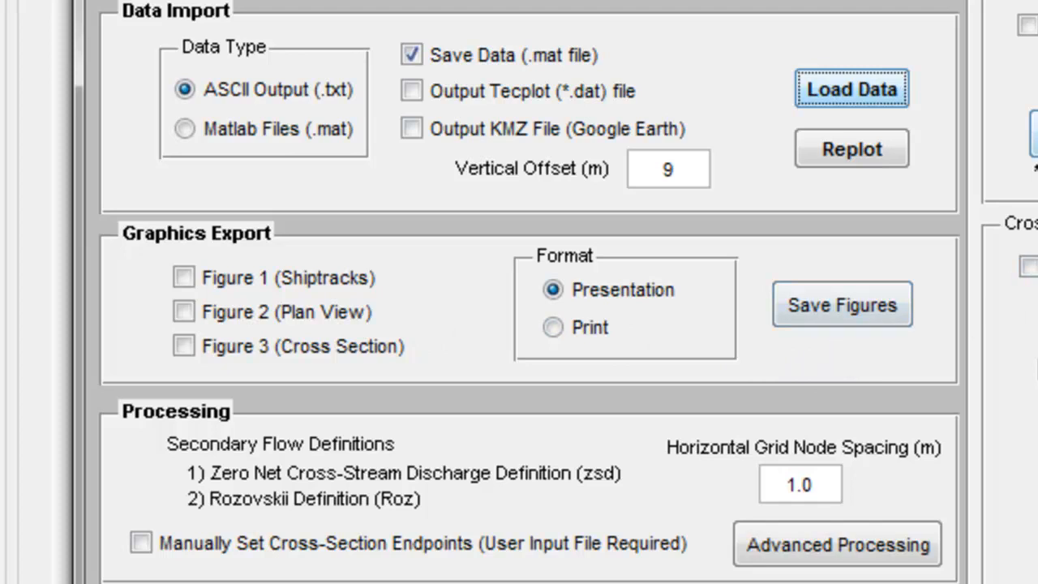
- In the Velocity Mapping Toolbox, enable Map Depth-Averaged Velocities and Cross Section Contour Plot, and widen the Figure 3 window
{"action": "left_click", "coordinate": [1027, 25]}
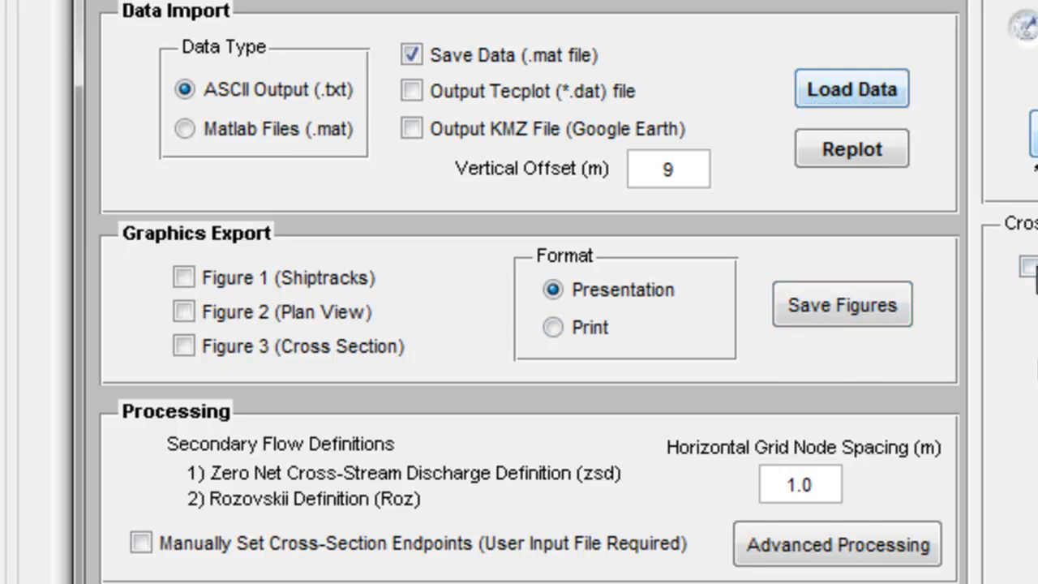
{"action": "left_click", "coordinate": [1027, 268]}
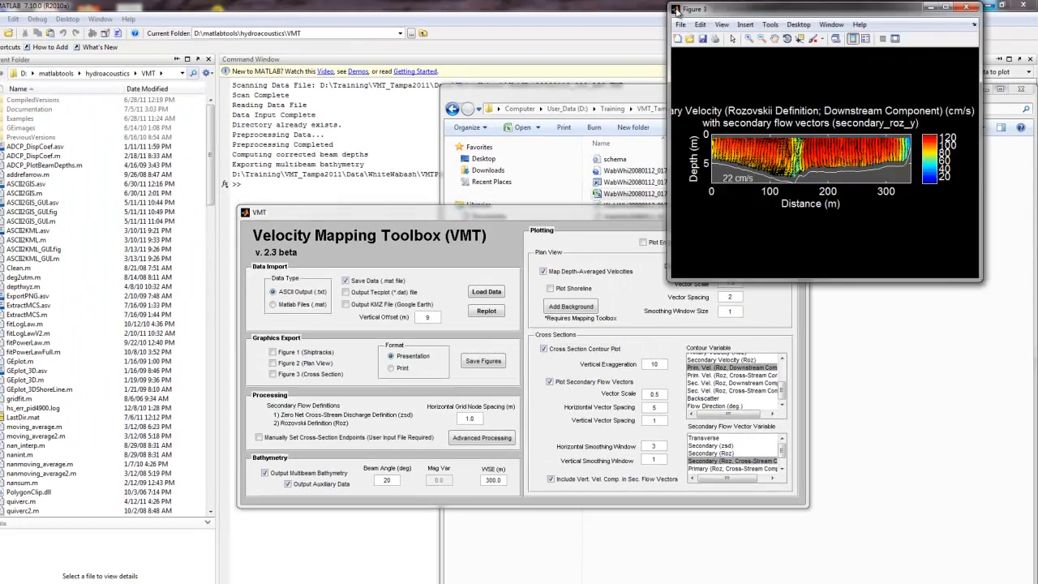
{"action": "left_click_drag", "start_coordinate": [816, 10], "coordinate": [423, 12]}
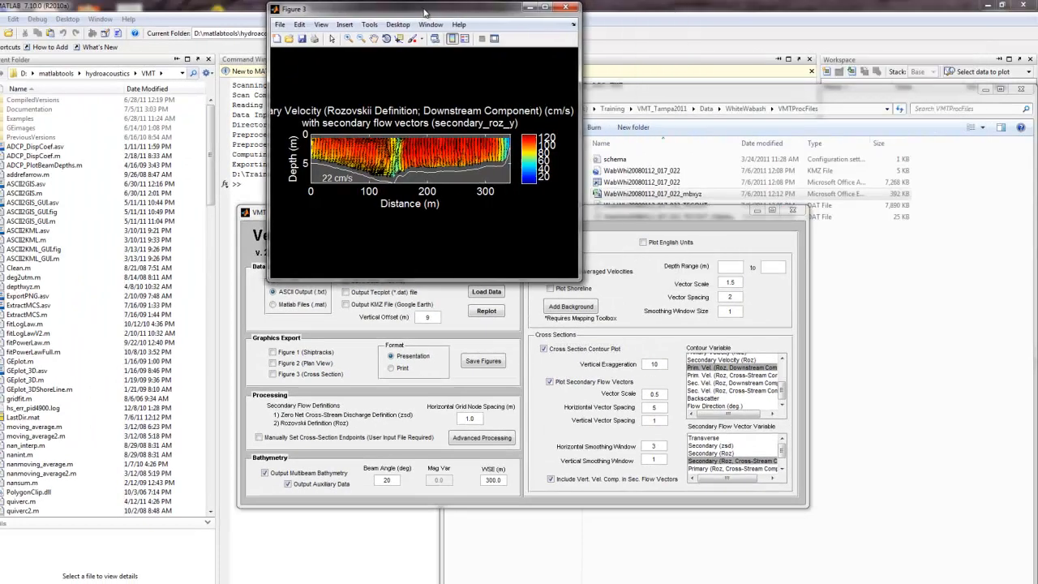
{"action": "left_click_drag", "start_coordinate": [582, 95], "coordinate": [1029, 89]}
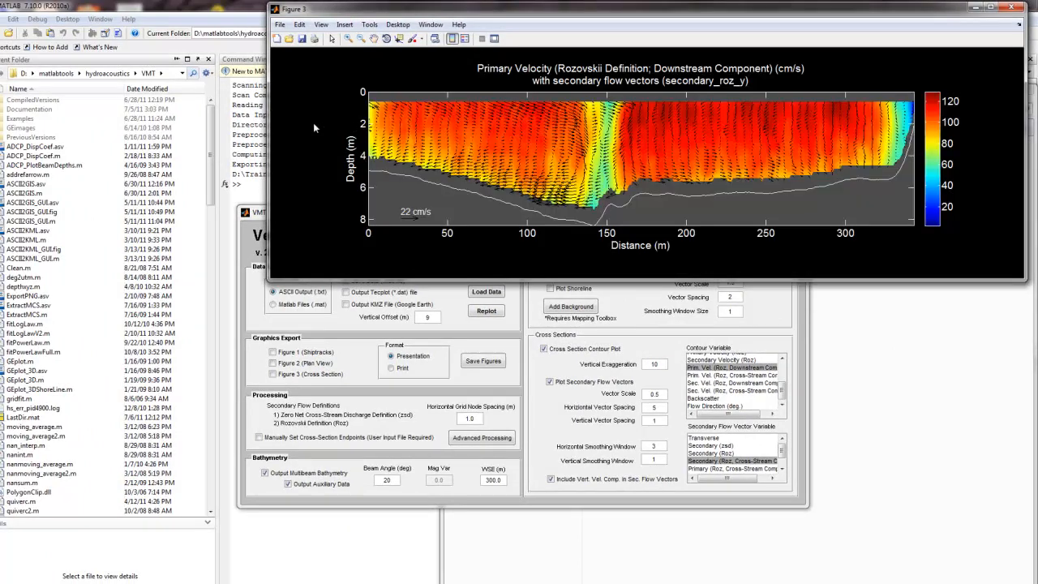
{"action": "left_click_drag", "start_coordinate": [274, 123], "coordinate": [3, 126]}
- Select Figure 3 (Cross Section) for graphics export in Print format and start saving the figure
{"action": "left_click", "coordinate": [537, 361]}
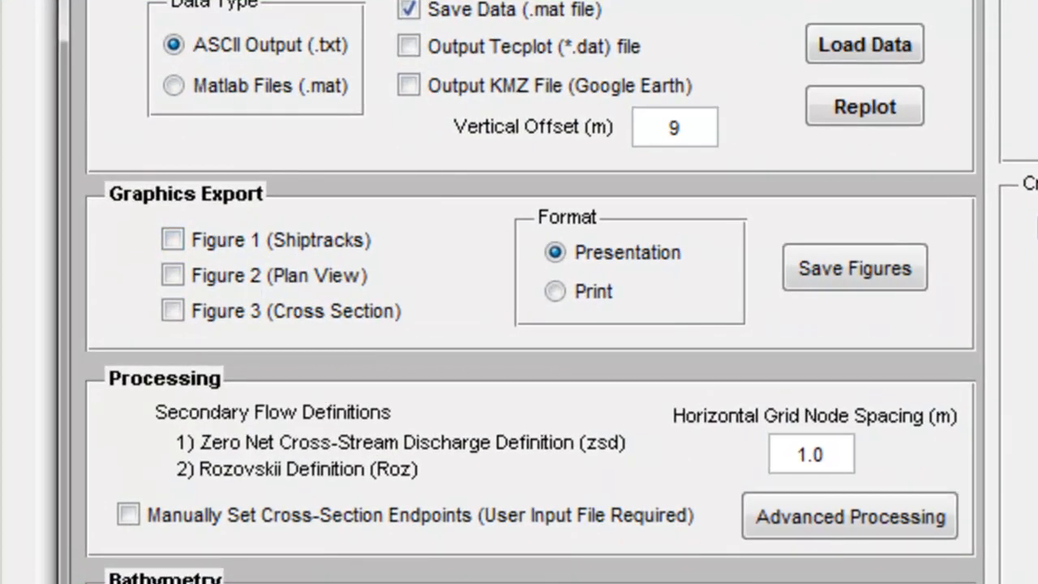
{"action": "left_click", "coordinate": [180, 314]}
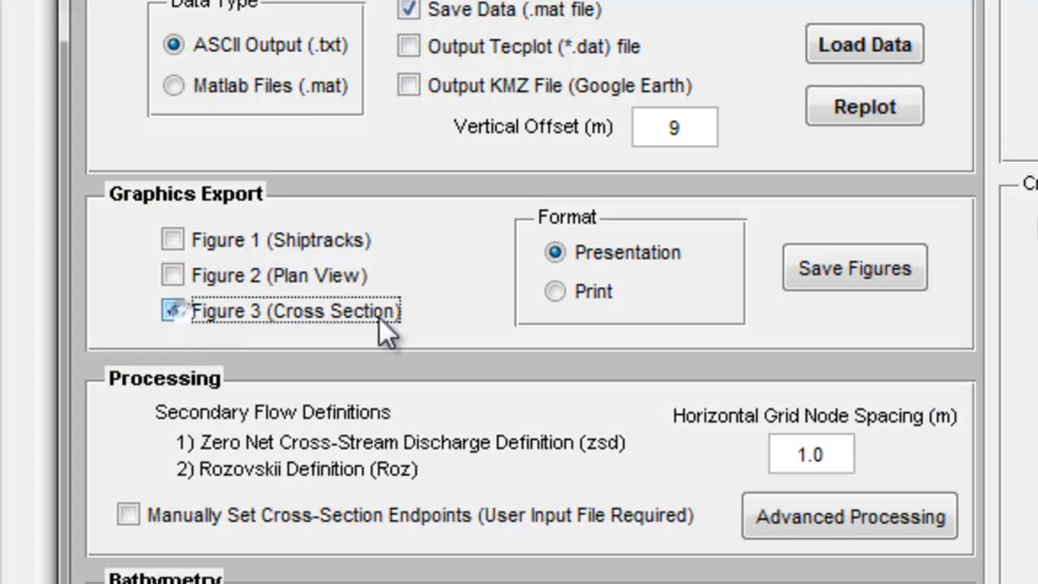
{"action": "left_click", "coordinate": [578, 292]}
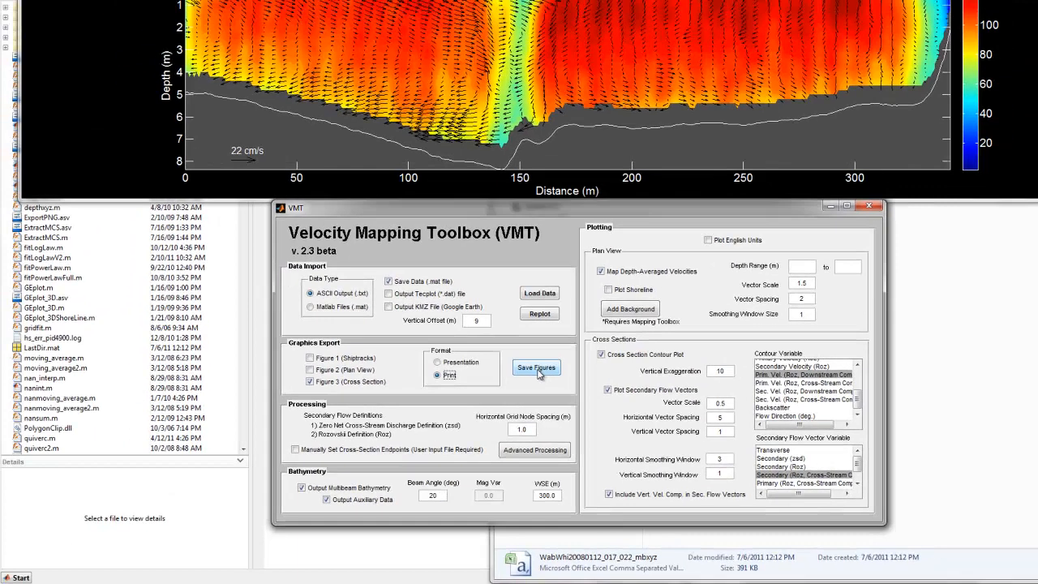
{"action": "left_click", "coordinate": [860, 271]}
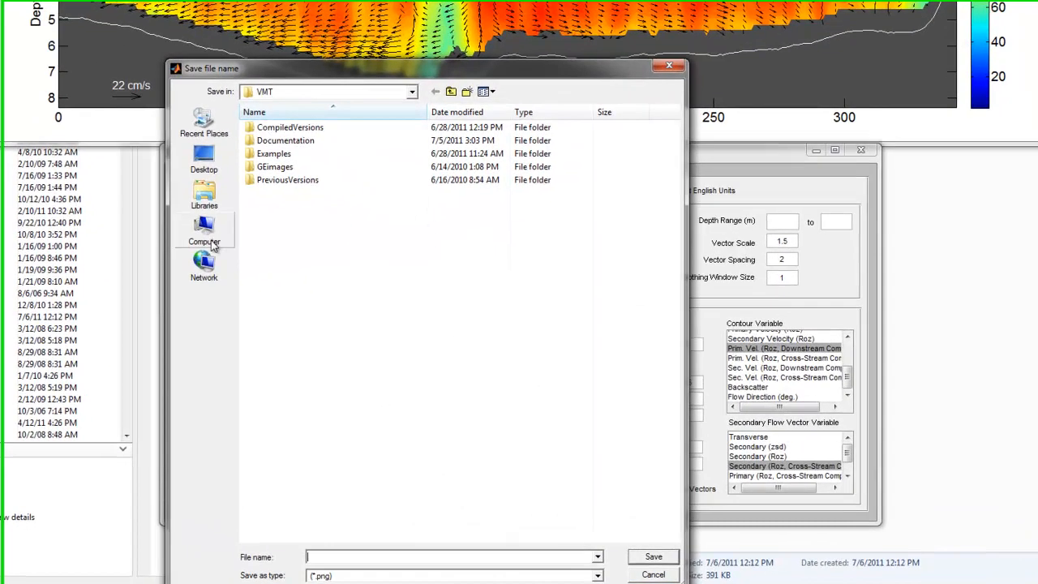
- Set the save location to the WhiteWabash folder on User_Data (D:), inside Training, VMT_Tampa2011, Data
{"action": "left_click", "coordinate": [309, 272]}
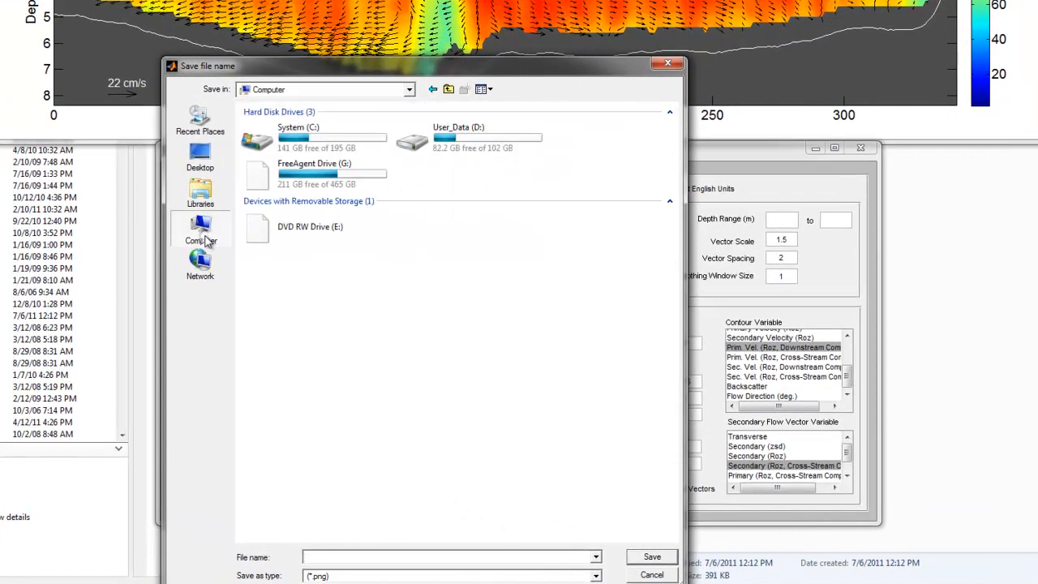
{"action": "double_click", "coordinate": [325, 168]}
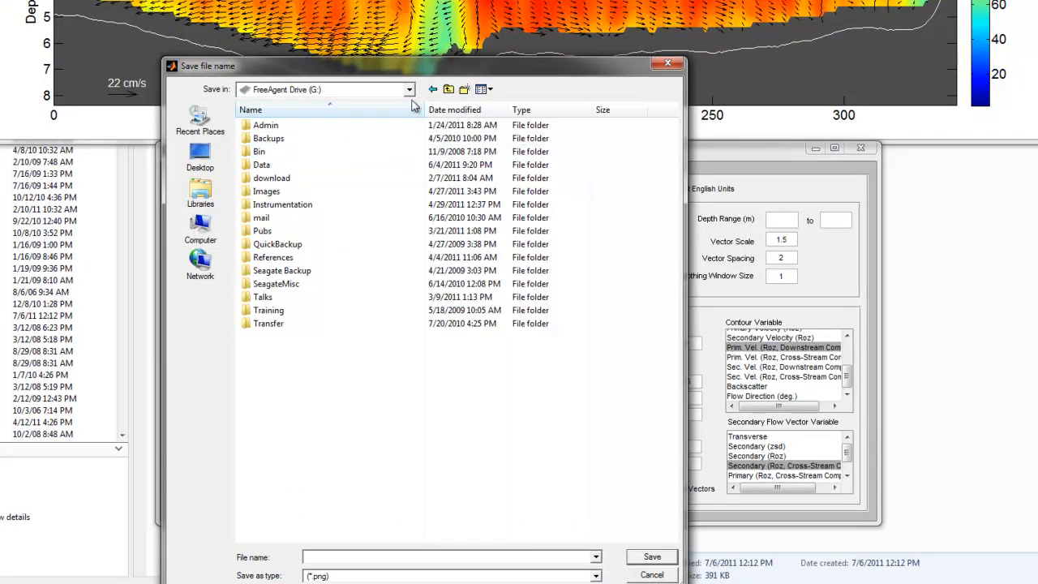
{"action": "left_click", "coordinate": [450, 89]}
{"action": "double_click", "coordinate": [412, 140]}
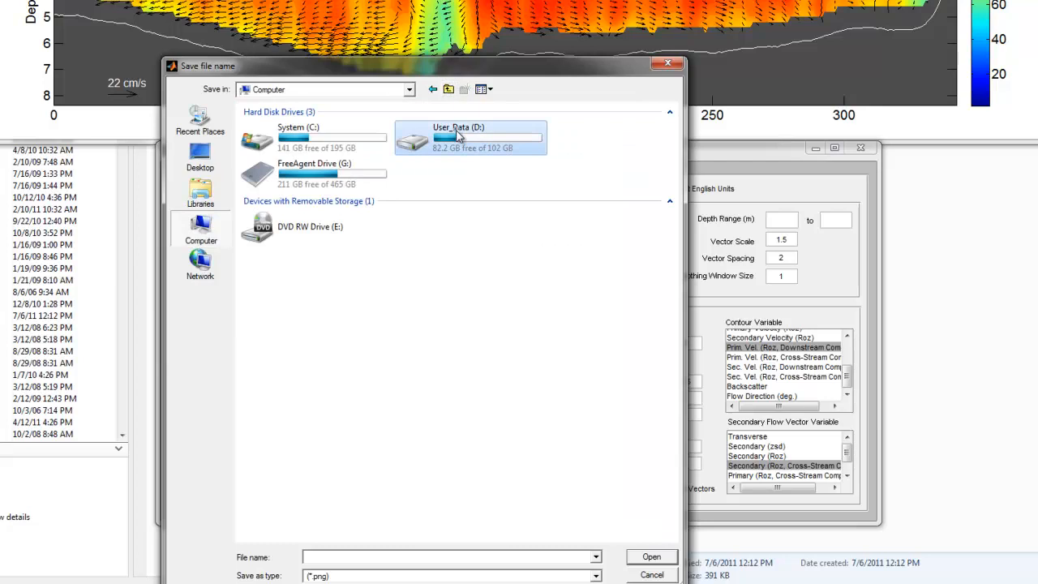
{"action": "left_click", "coordinate": [274, 208]}
{"action": "double_click", "coordinate": [275, 208]}
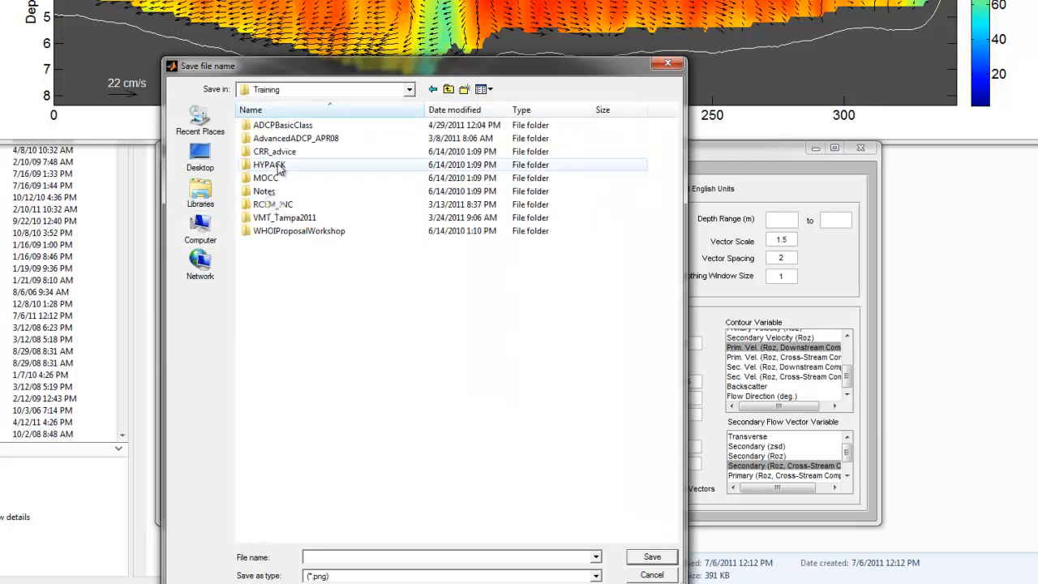
{"action": "double_click", "coordinate": [284, 217]}
{"action": "double_click", "coordinate": [259, 126]}
{"action": "left_click", "coordinate": [279, 192]}
{"action": "double_click", "coordinate": [277, 192]}
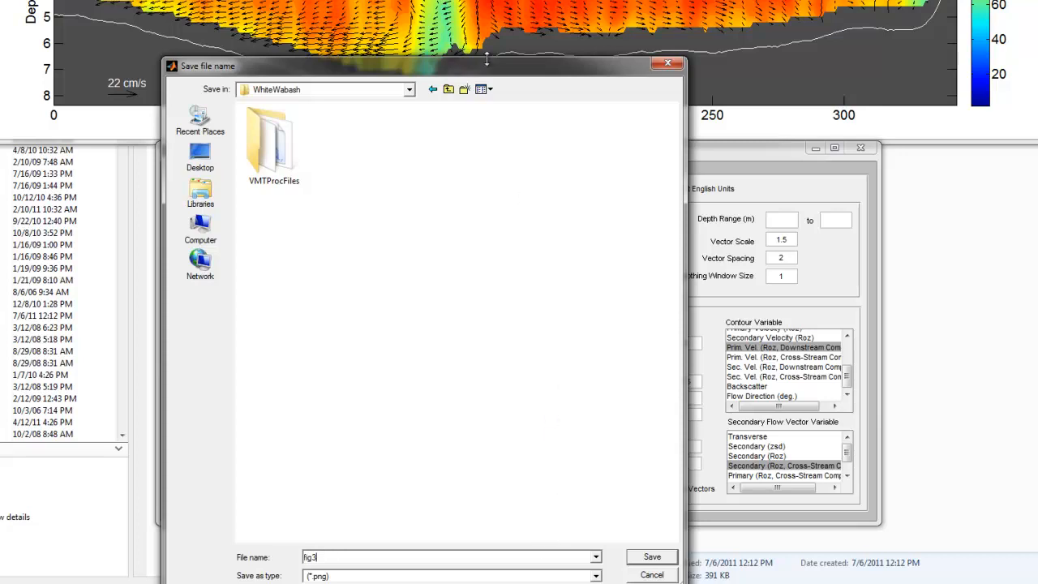
- Save the cross-section figure as fig3 in PNG format
{"action": "left_click_drag", "start_coordinate": [490, 68], "coordinate": [493, 12]}
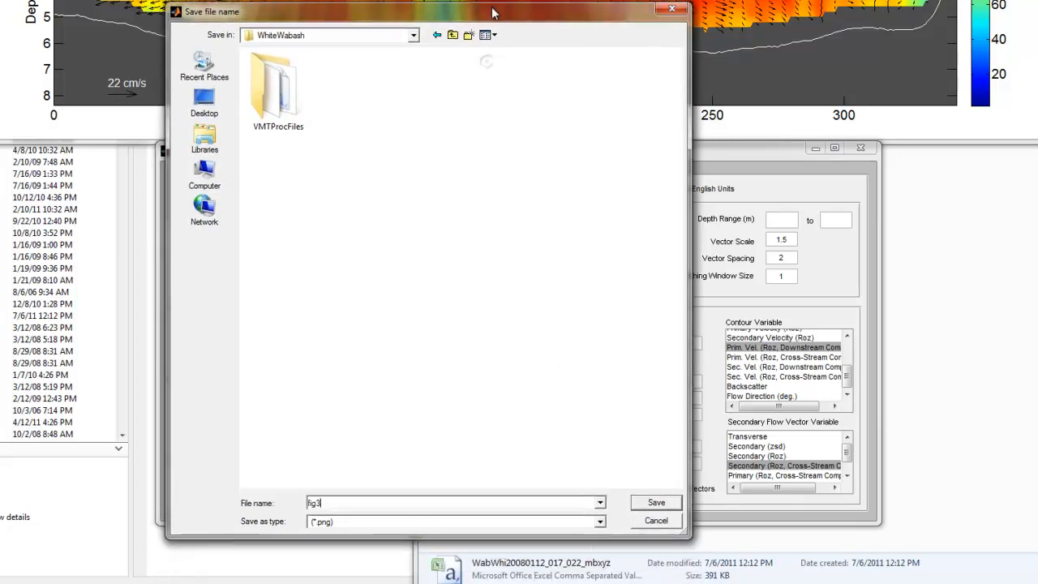
{"action": "left_click", "coordinate": [601, 520]}
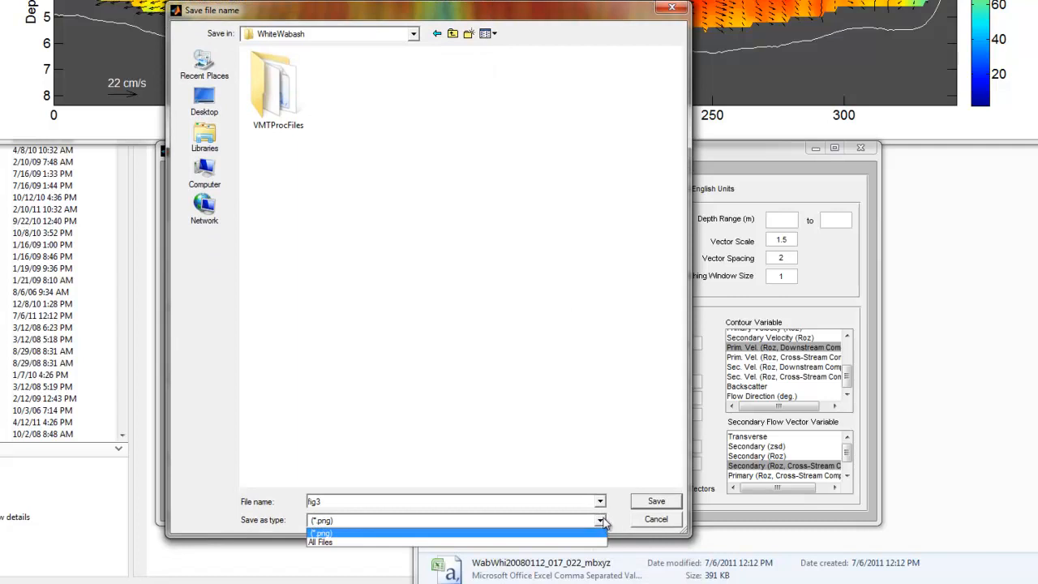
{"action": "left_click", "coordinate": [621, 508]}
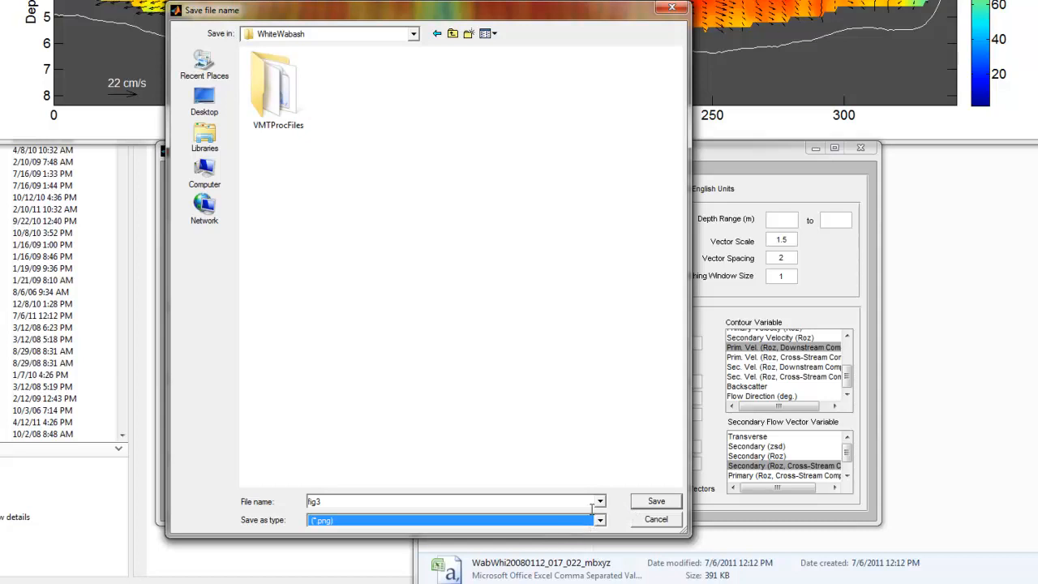
{"action": "left_click", "coordinate": [653, 502]}
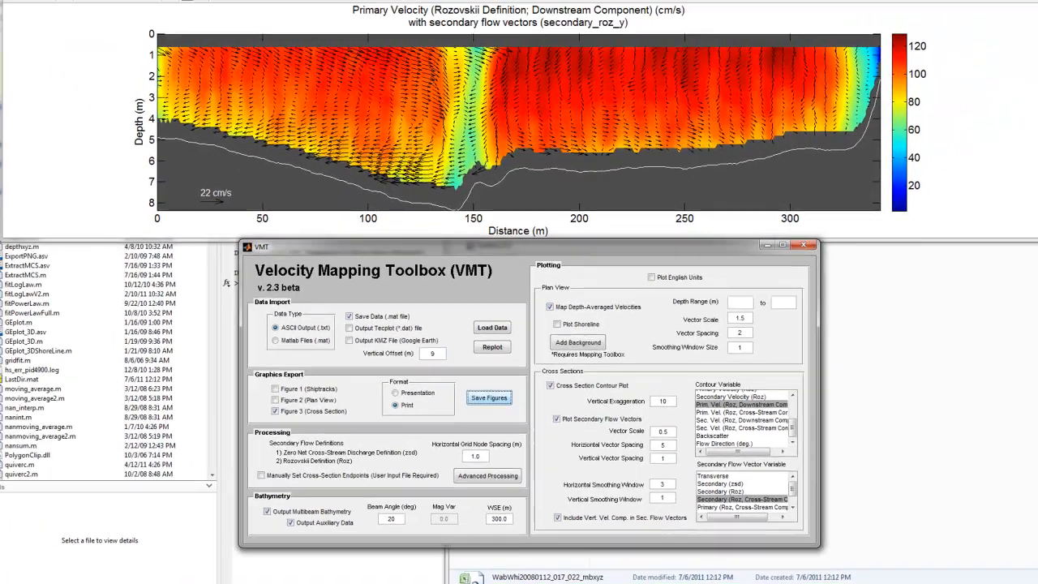
- Switch to the file explorer, go to the WhiteWabash folder and view the exported fig3 image at full-window size
{"action": "key", "text": "alt+Tab"}
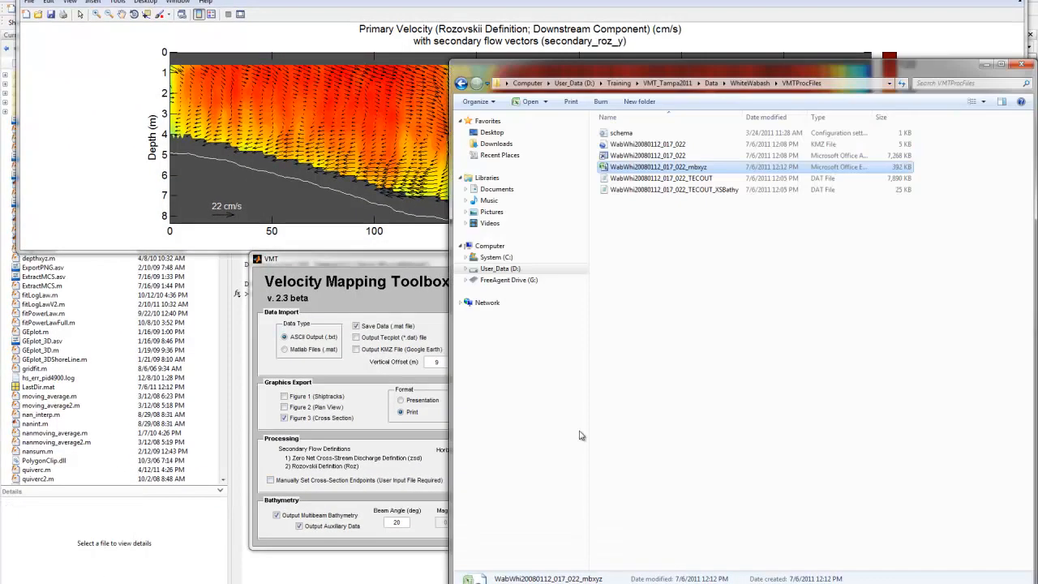
{"action": "left_click", "coordinate": [462, 84]}
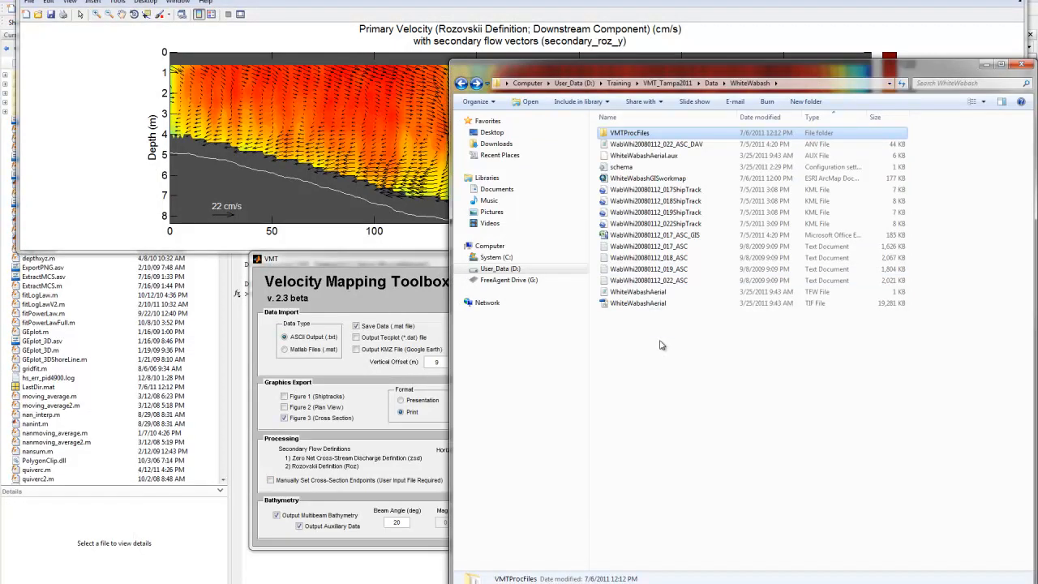
{"action": "left_click", "coordinate": [462, 83]}
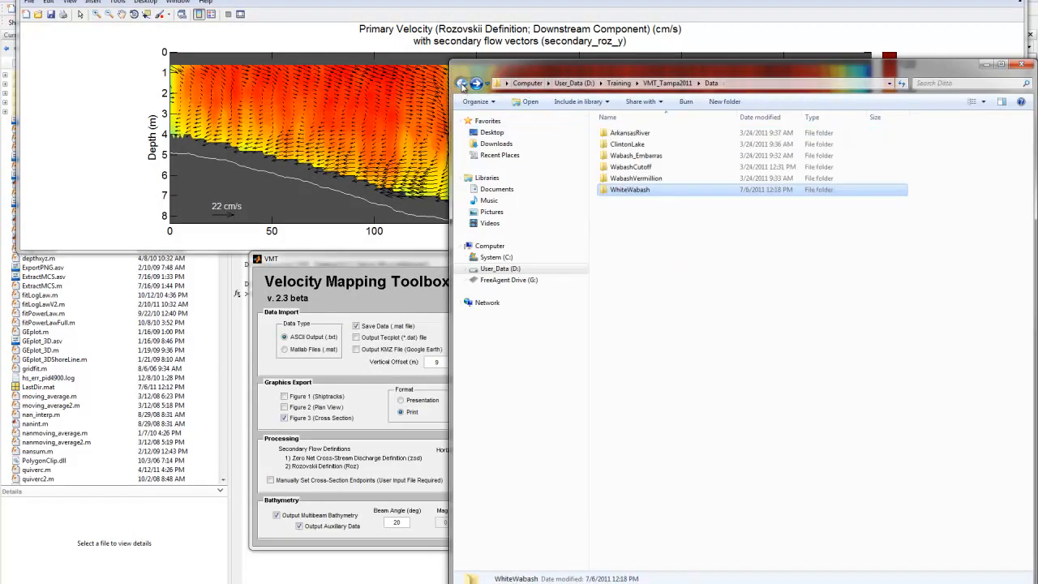
{"action": "double_click", "coordinate": [633, 189]}
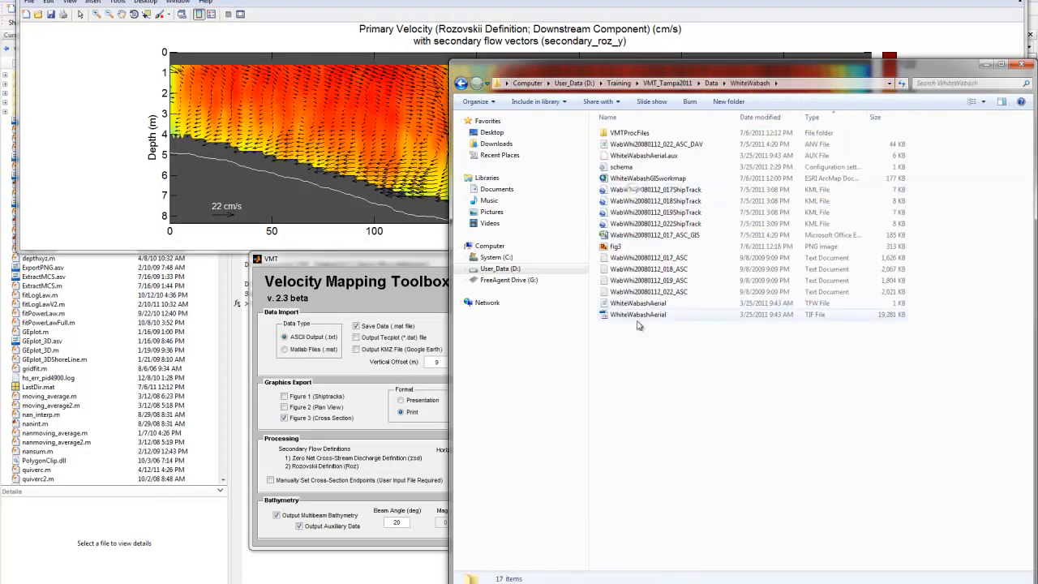
{"action": "left_click", "coordinate": [616, 248]}
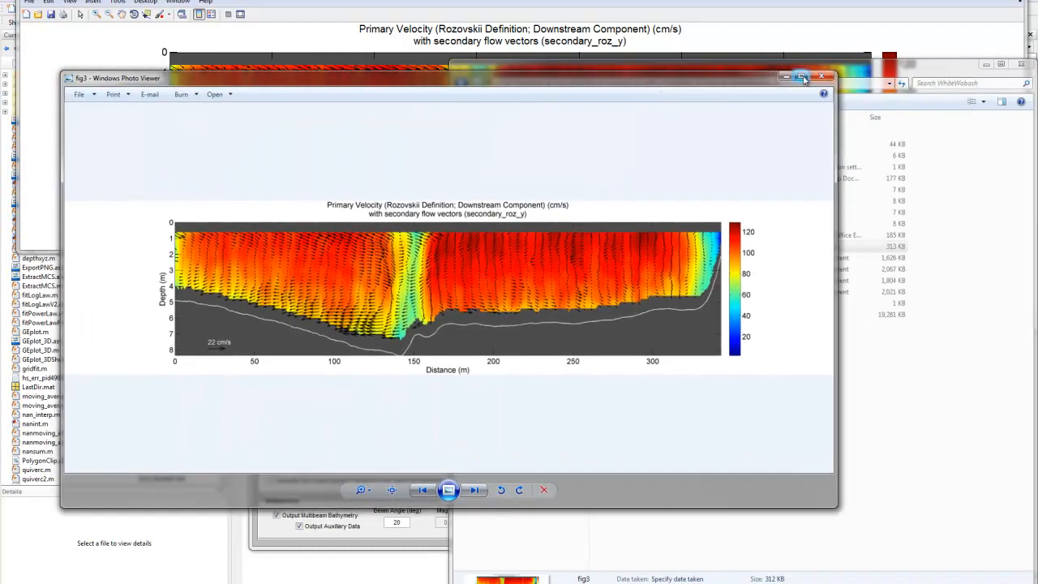
{"action": "left_click", "coordinate": [802, 77]}
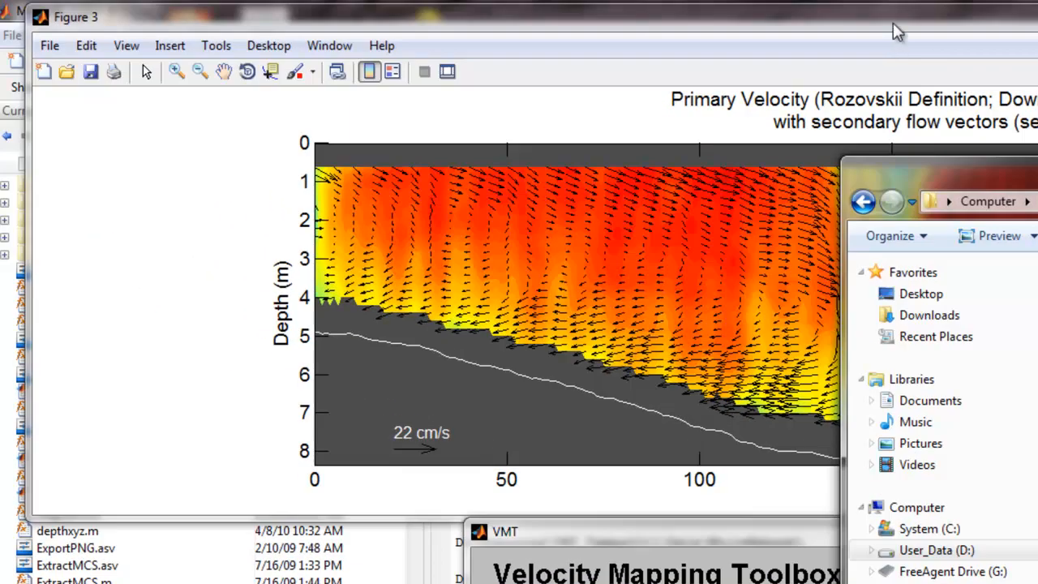
- Review the file and export commands available in the Figure 3 window, and return to the Velocity Mapping Toolbox window
{"action": "left_click", "coordinate": [894, 30]}
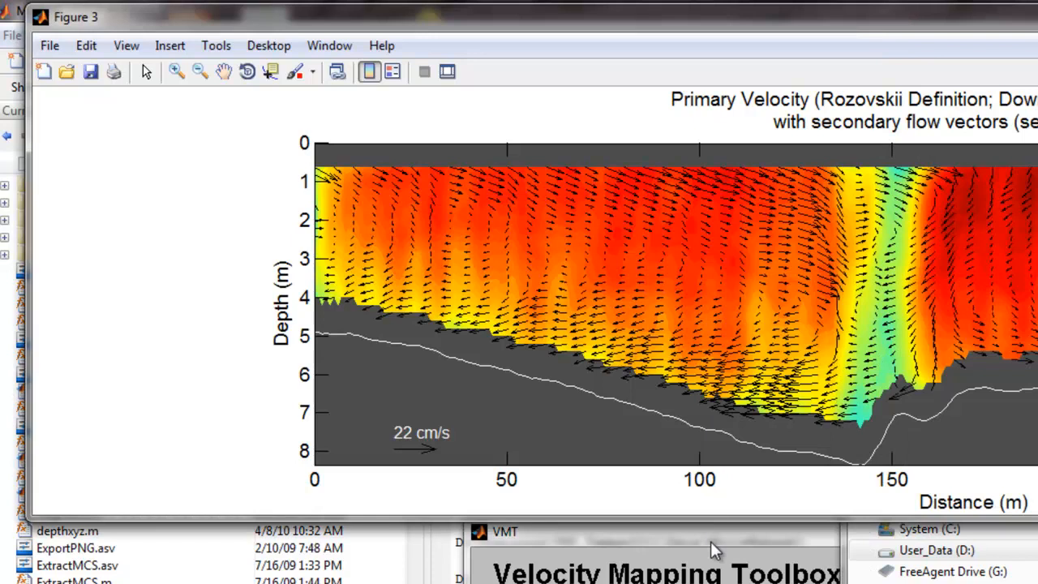
{"action": "left_click", "coordinate": [52, 46]}
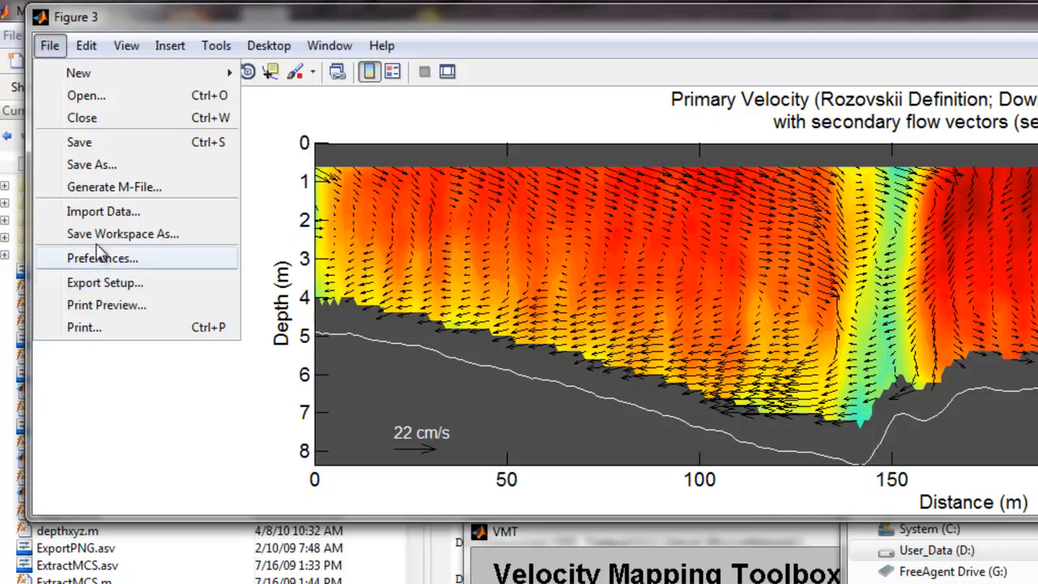
{"action": "left_click", "coordinate": [165, 373]}
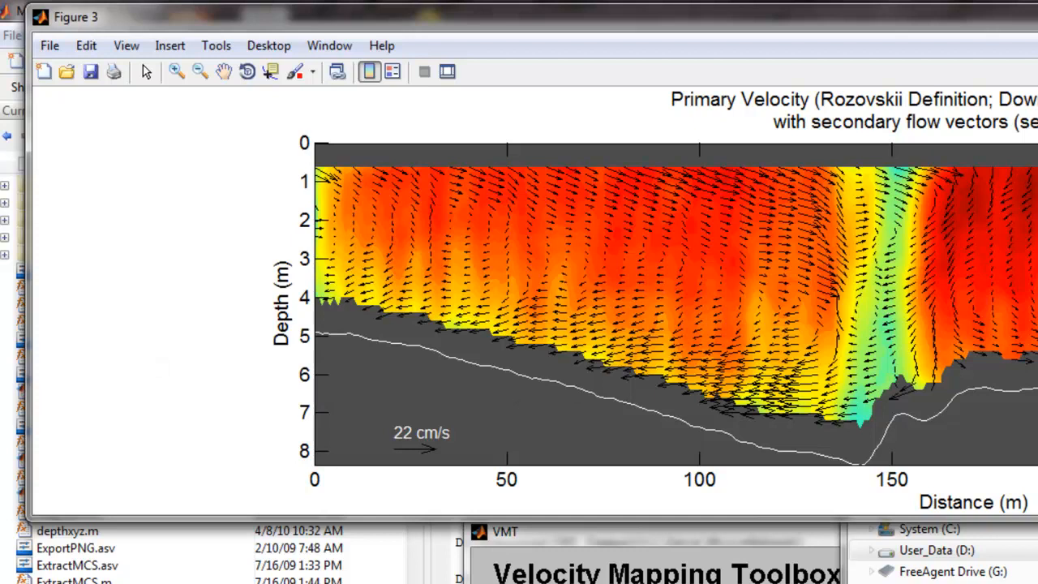
{"action": "left_click", "coordinate": [575, 530]}
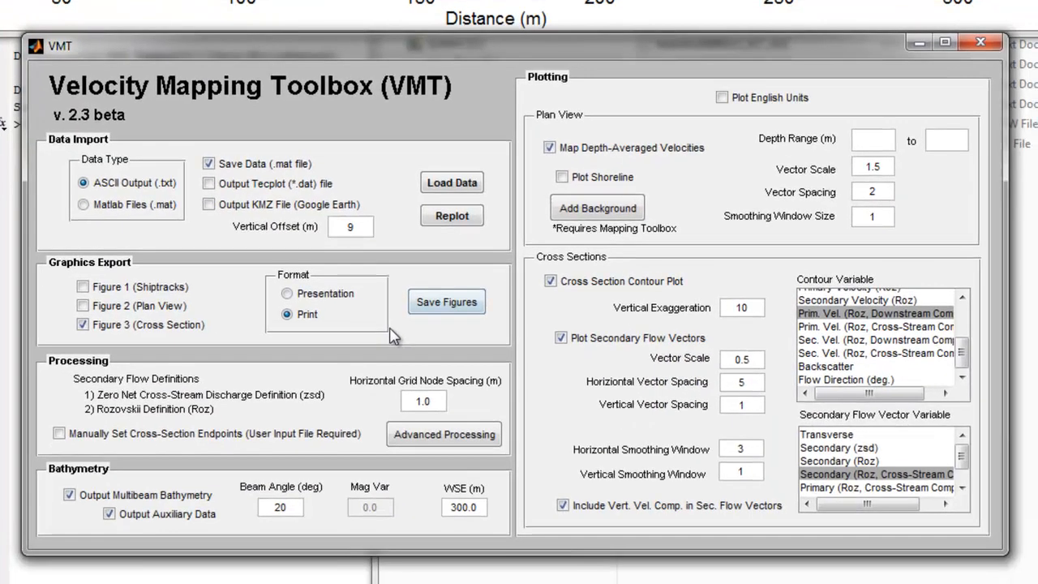